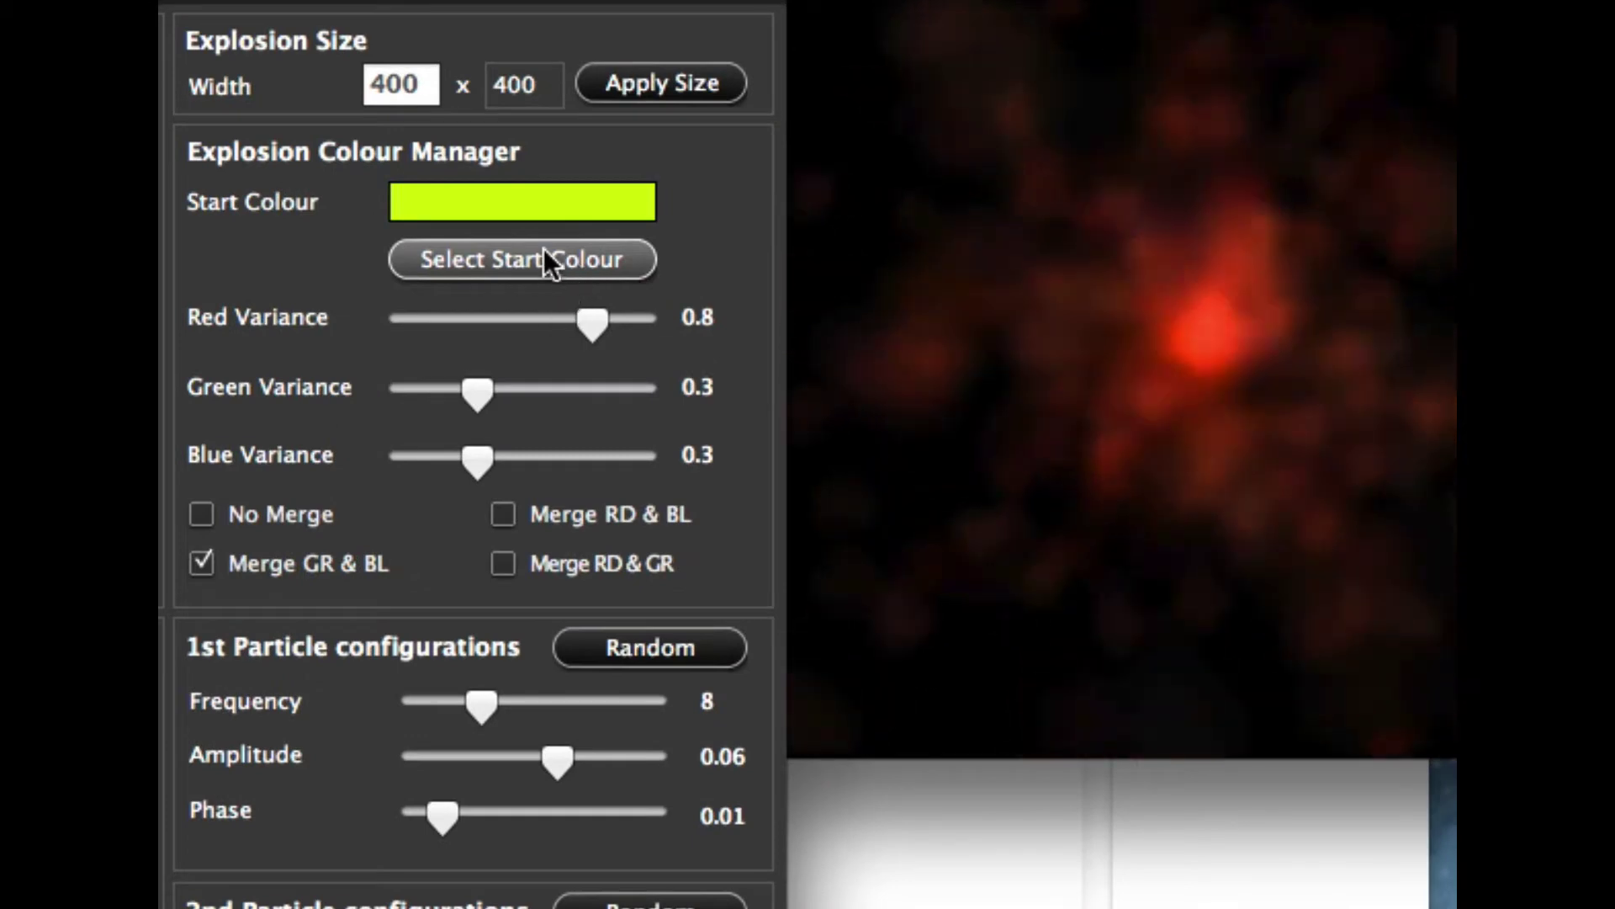
# Step: Set the start colour to black in the colour picker
pyautogui.click(544, 256)
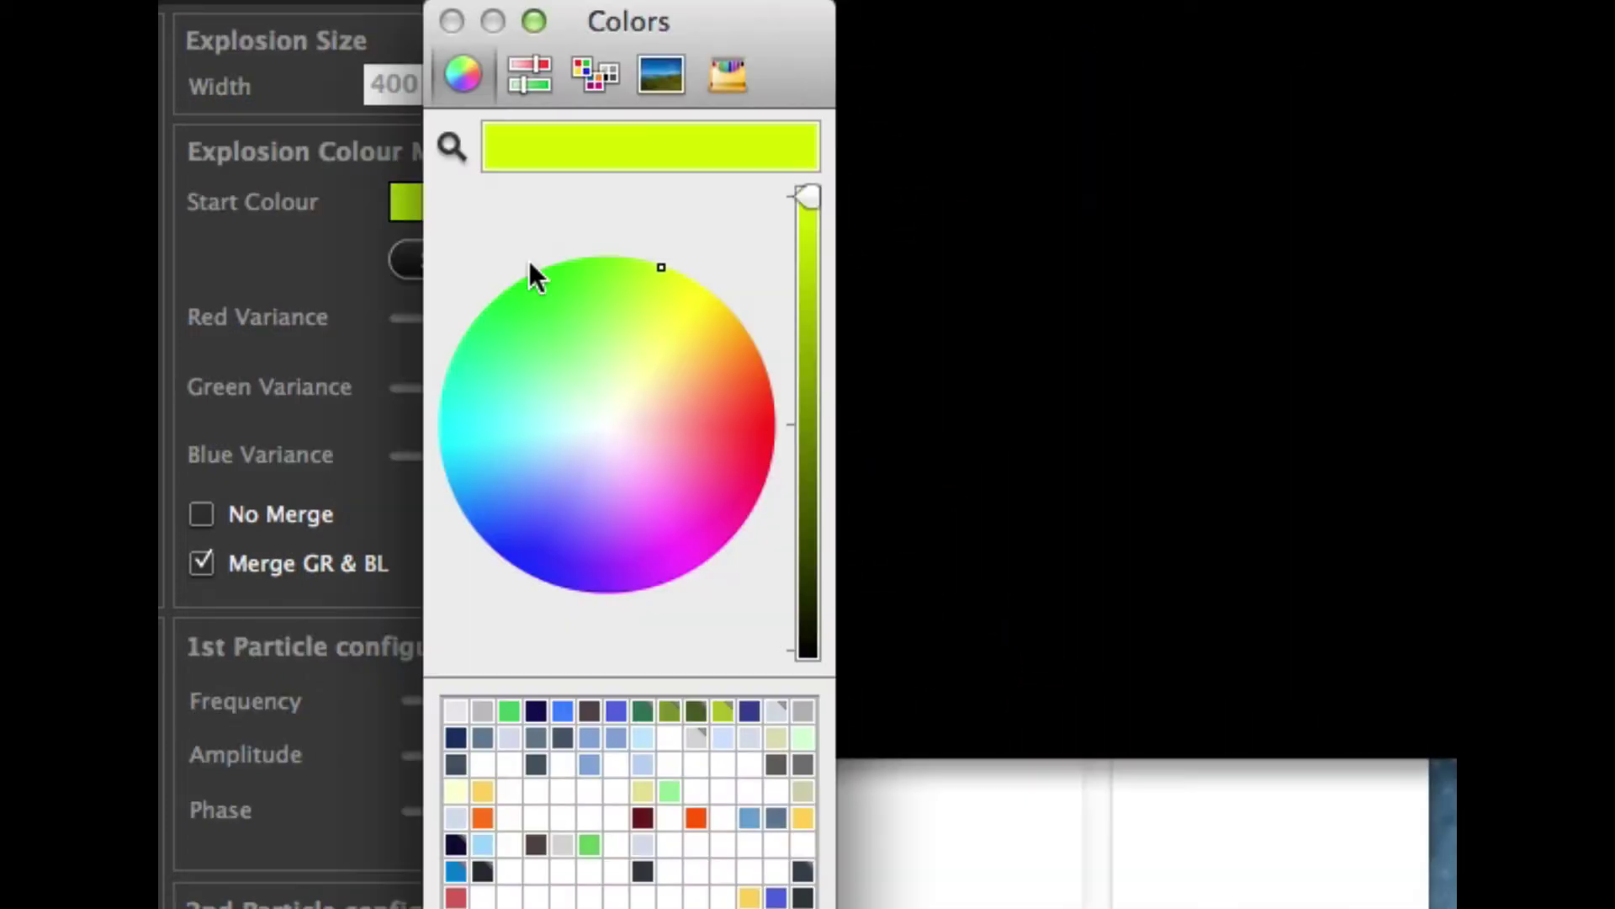
pyautogui.click(812, 639)
pyautogui.press('super+w')
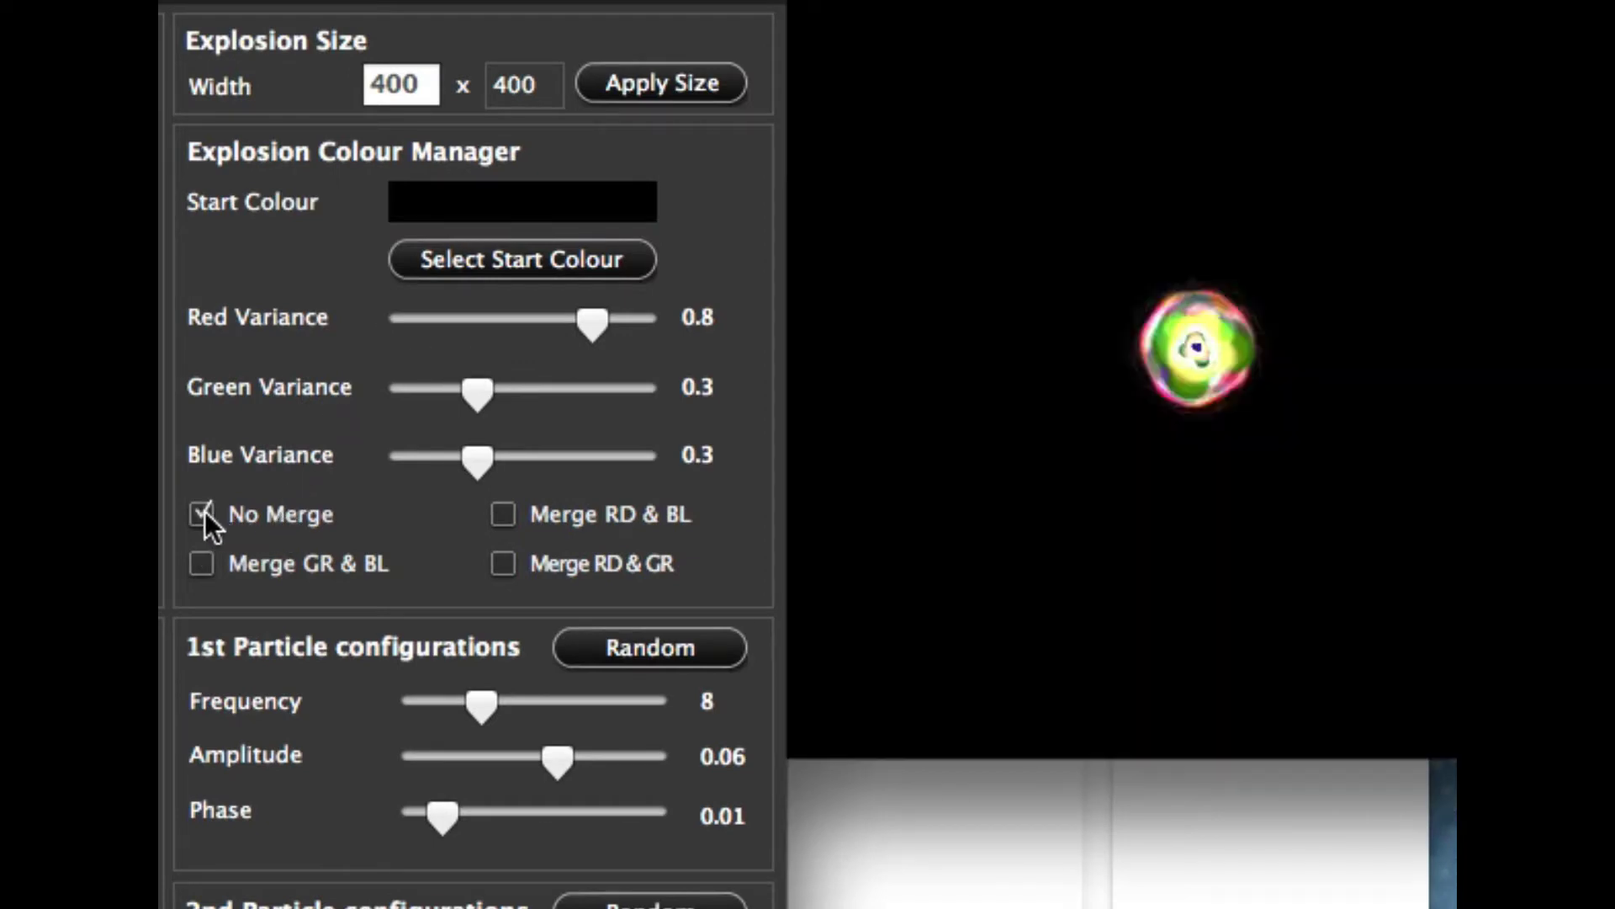
# Step: Set colour variance to Red 0.76, Green 0.27 and Blue 0.48
pyautogui.moveTo(490, 444); pyautogui.dragTo(332, 456)
pyautogui.moveTo(476, 386); pyautogui.dragTo(395, 388)
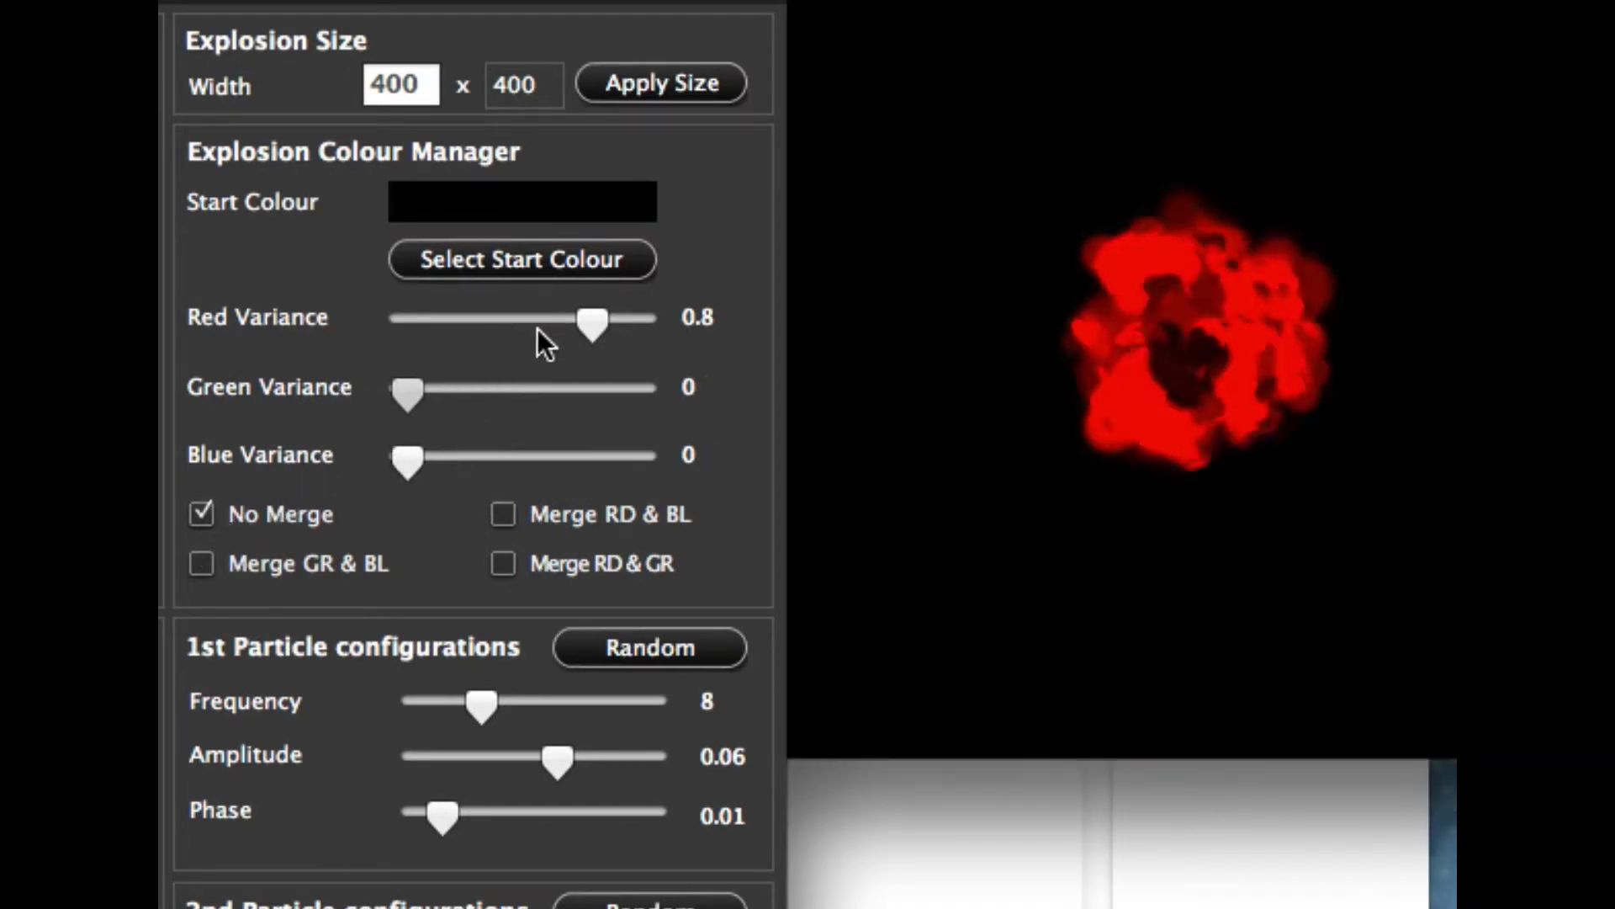
pyautogui.moveTo(588, 318); pyautogui.dragTo(492, 314)
pyautogui.moveTo(397, 392); pyautogui.dragTo(497, 389)
pyautogui.moveTo(496, 316); pyautogui.dragTo(582, 318)
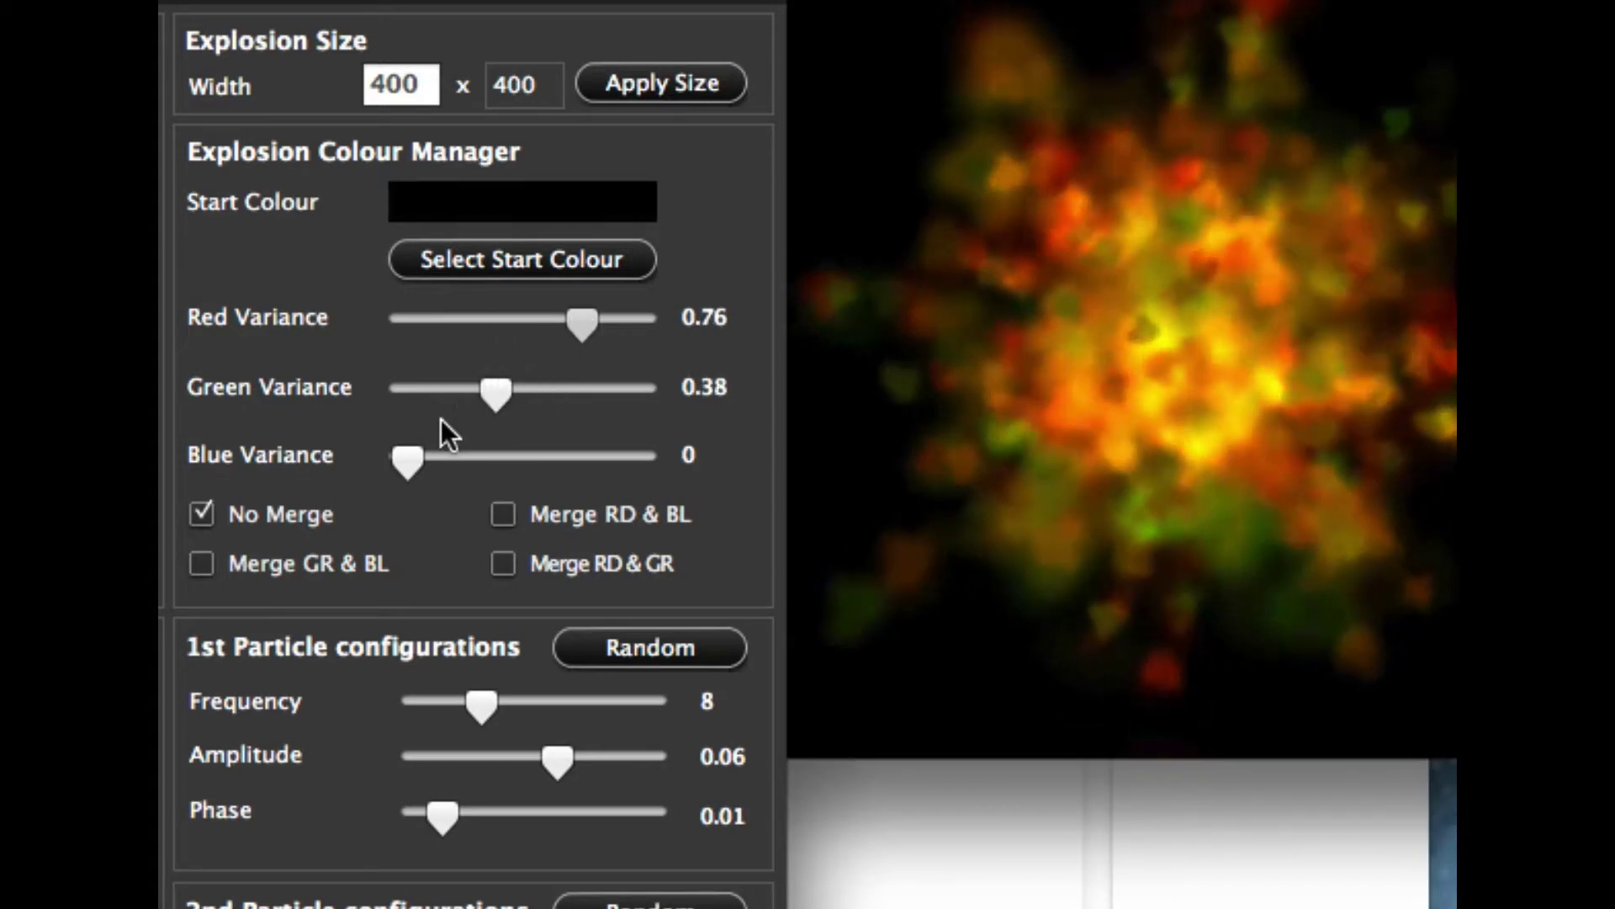
pyautogui.moveTo(405, 456); pyautogui.dragTo(473, 457)
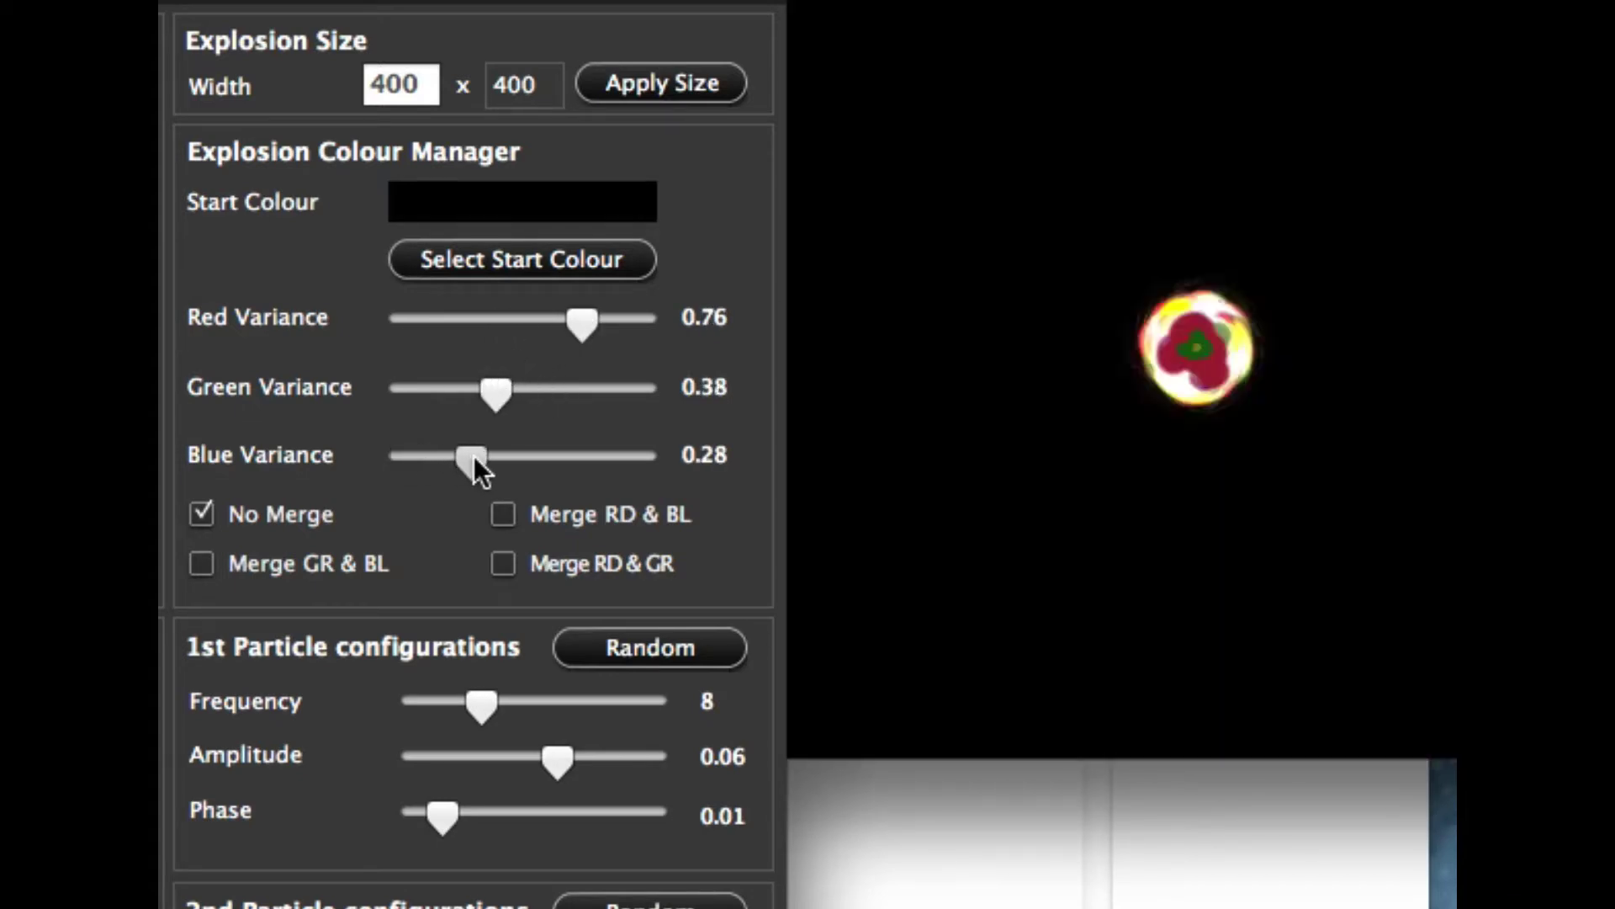
pyautogui.moveTo(495, 392); pyautogui.dragTo(469, 392)
pyautogui.moveTo(467, 454); pyautogui.dragTo(518, 456)
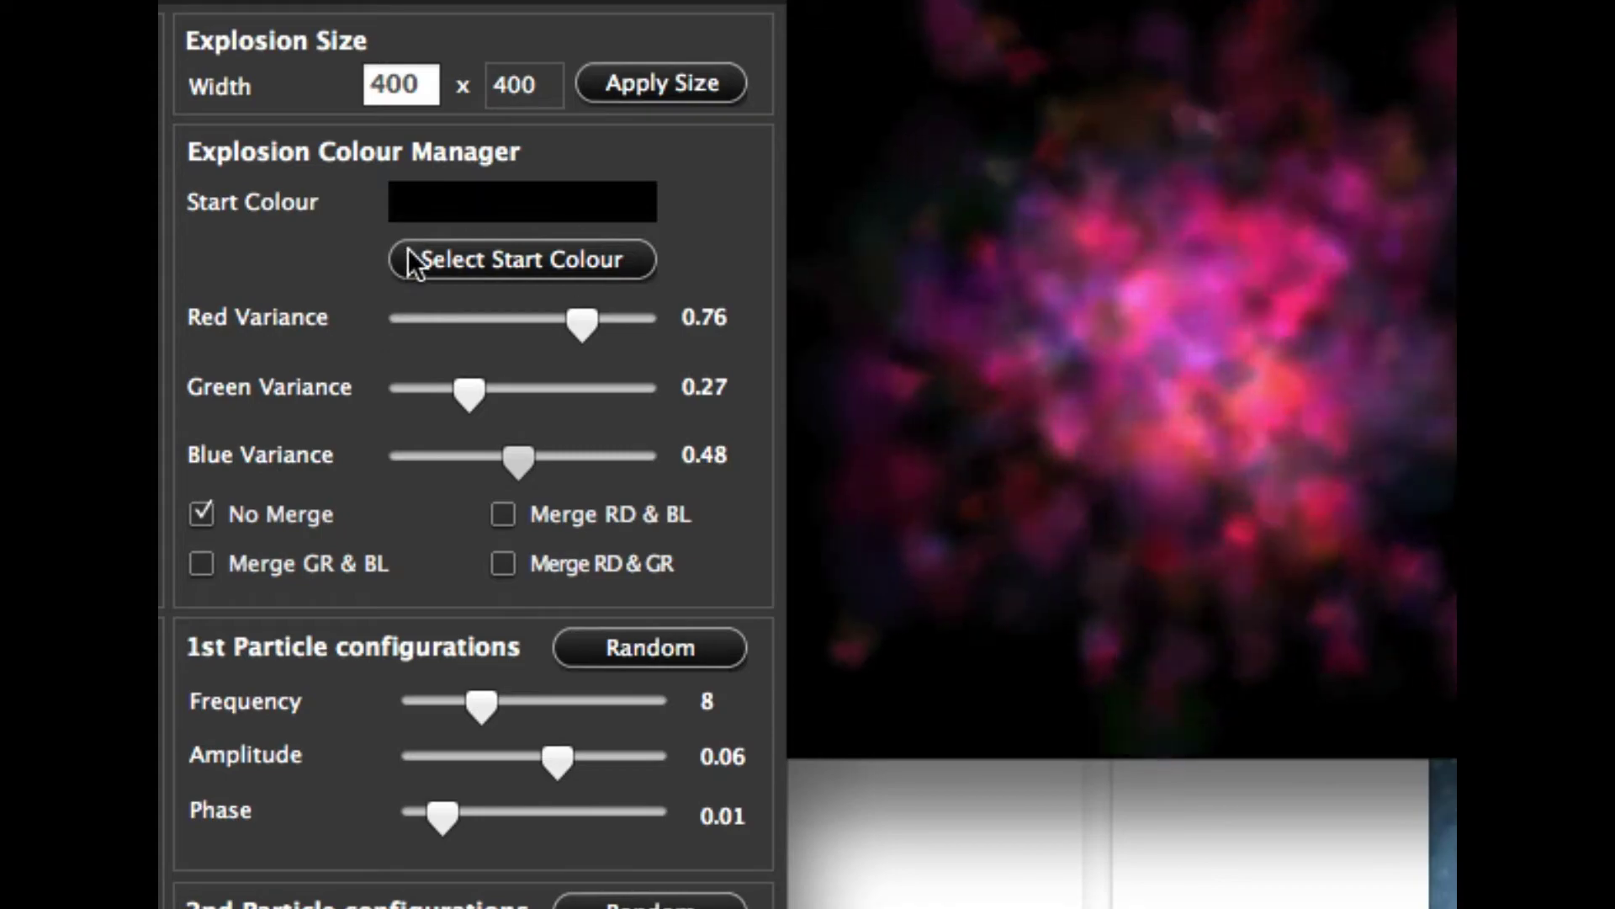
# Step: Change the start colour to orange-red
pyautogui.click(470, 255)
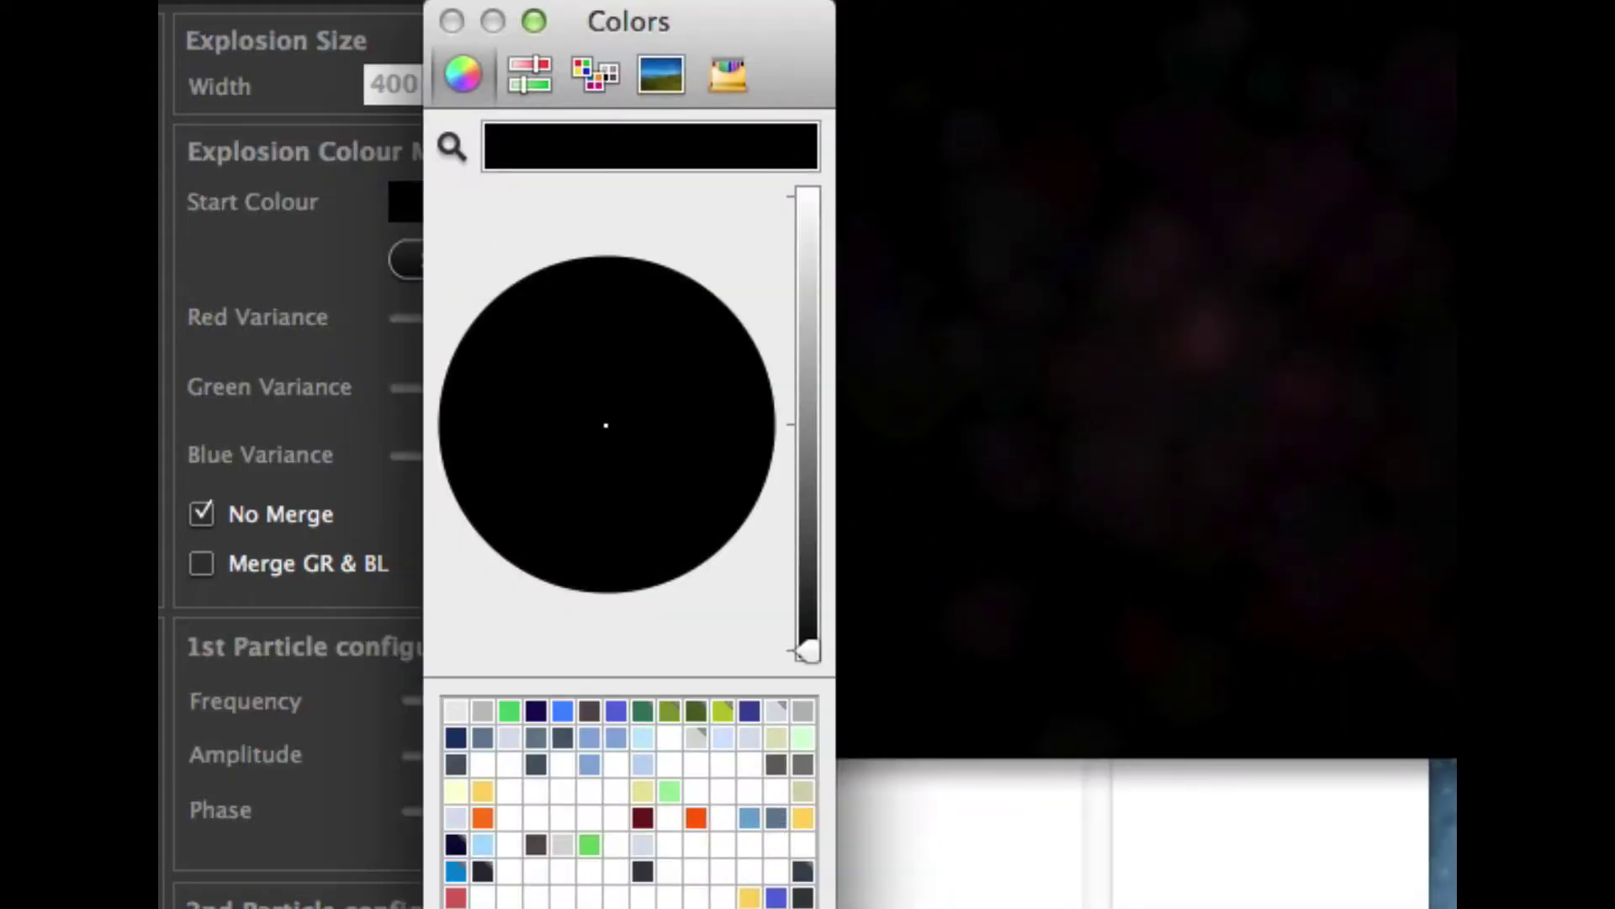
pyautogui.click(749, 370)
pyautogui.press('super+w')
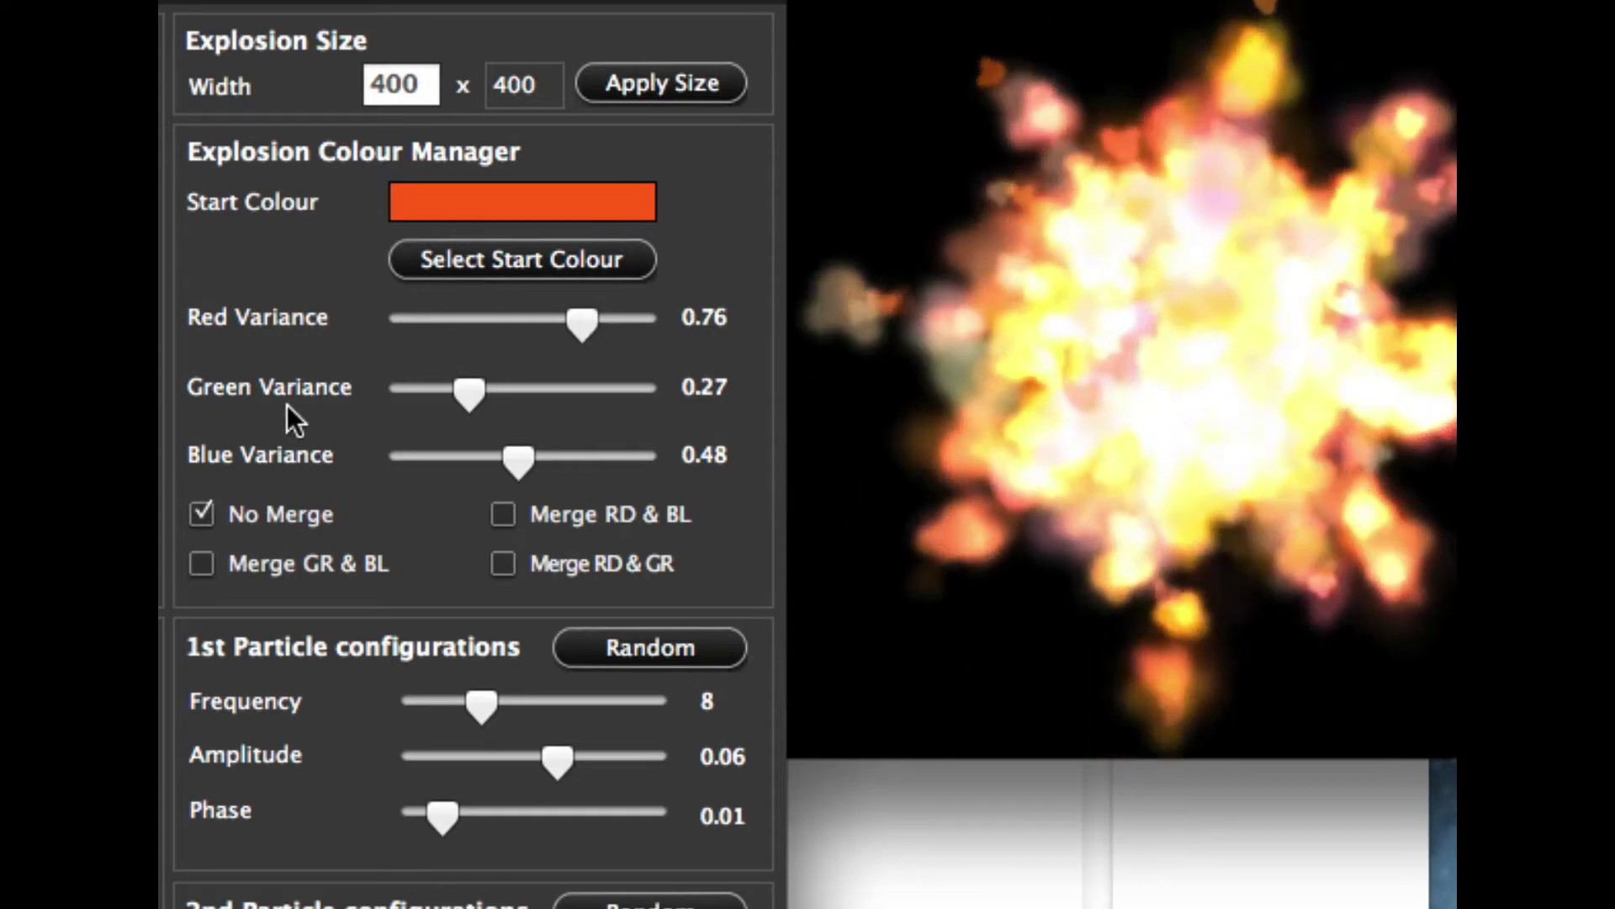
# Step: Set colour variance to Red 0.46, Green 0.18 and Blue 0.25
pyautogui.moveTo(539, 463); pyautogui.dragTo(377, 410)
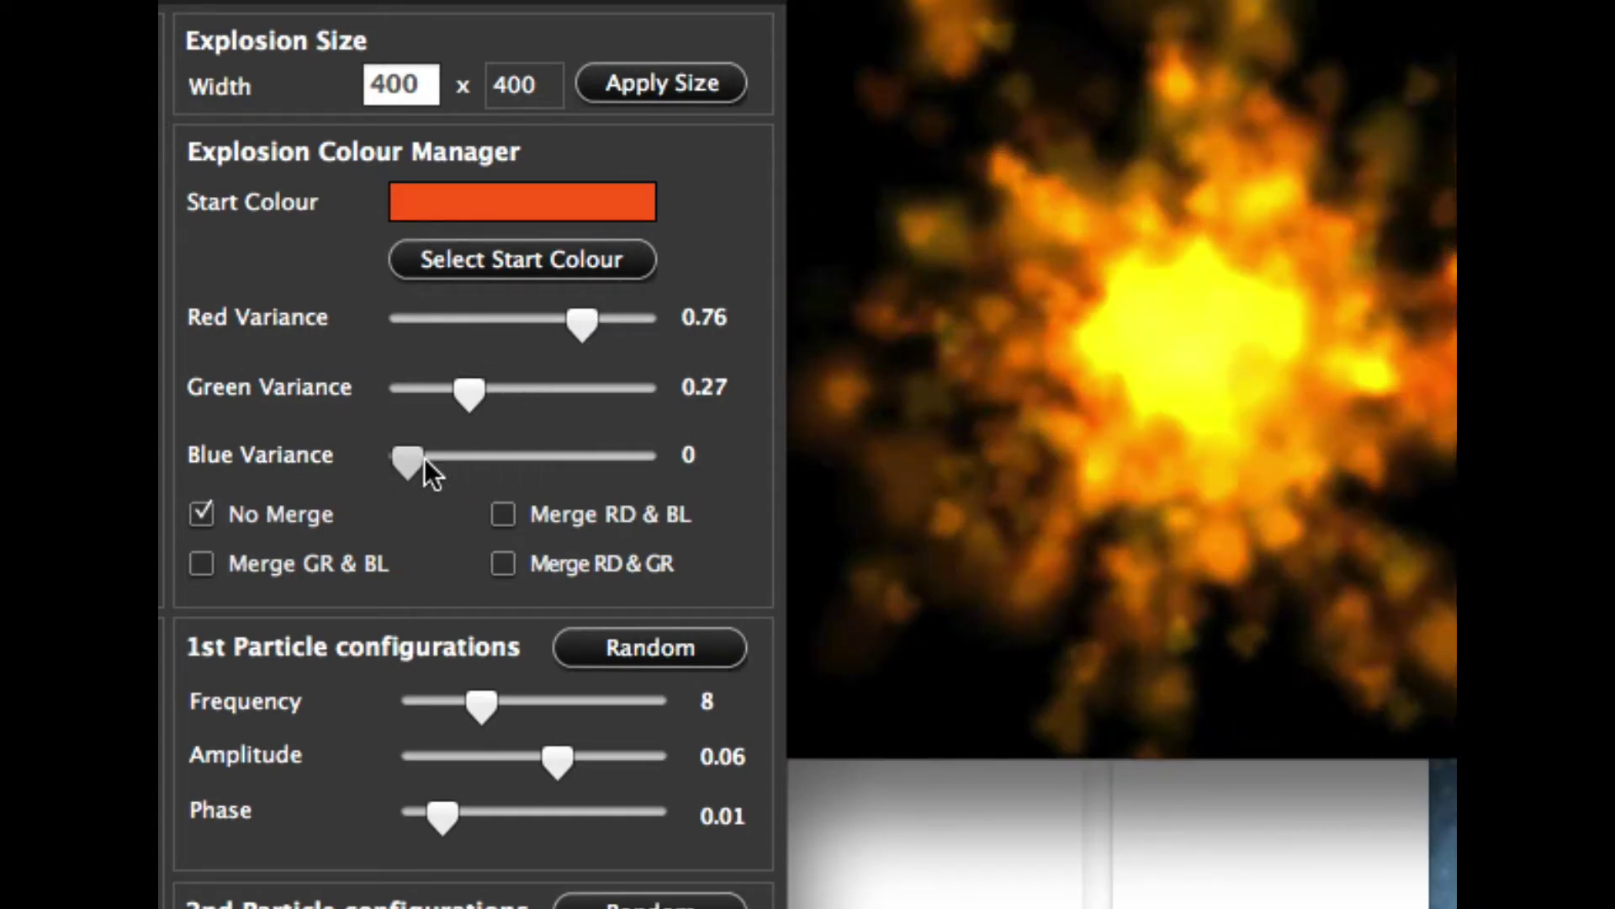
pyautogui.moveTo(424, 458); pyautogui.dragTo(478, 457)
pyautogui.moveTo(567, 318); pyautogui.dragTo(501, 313)
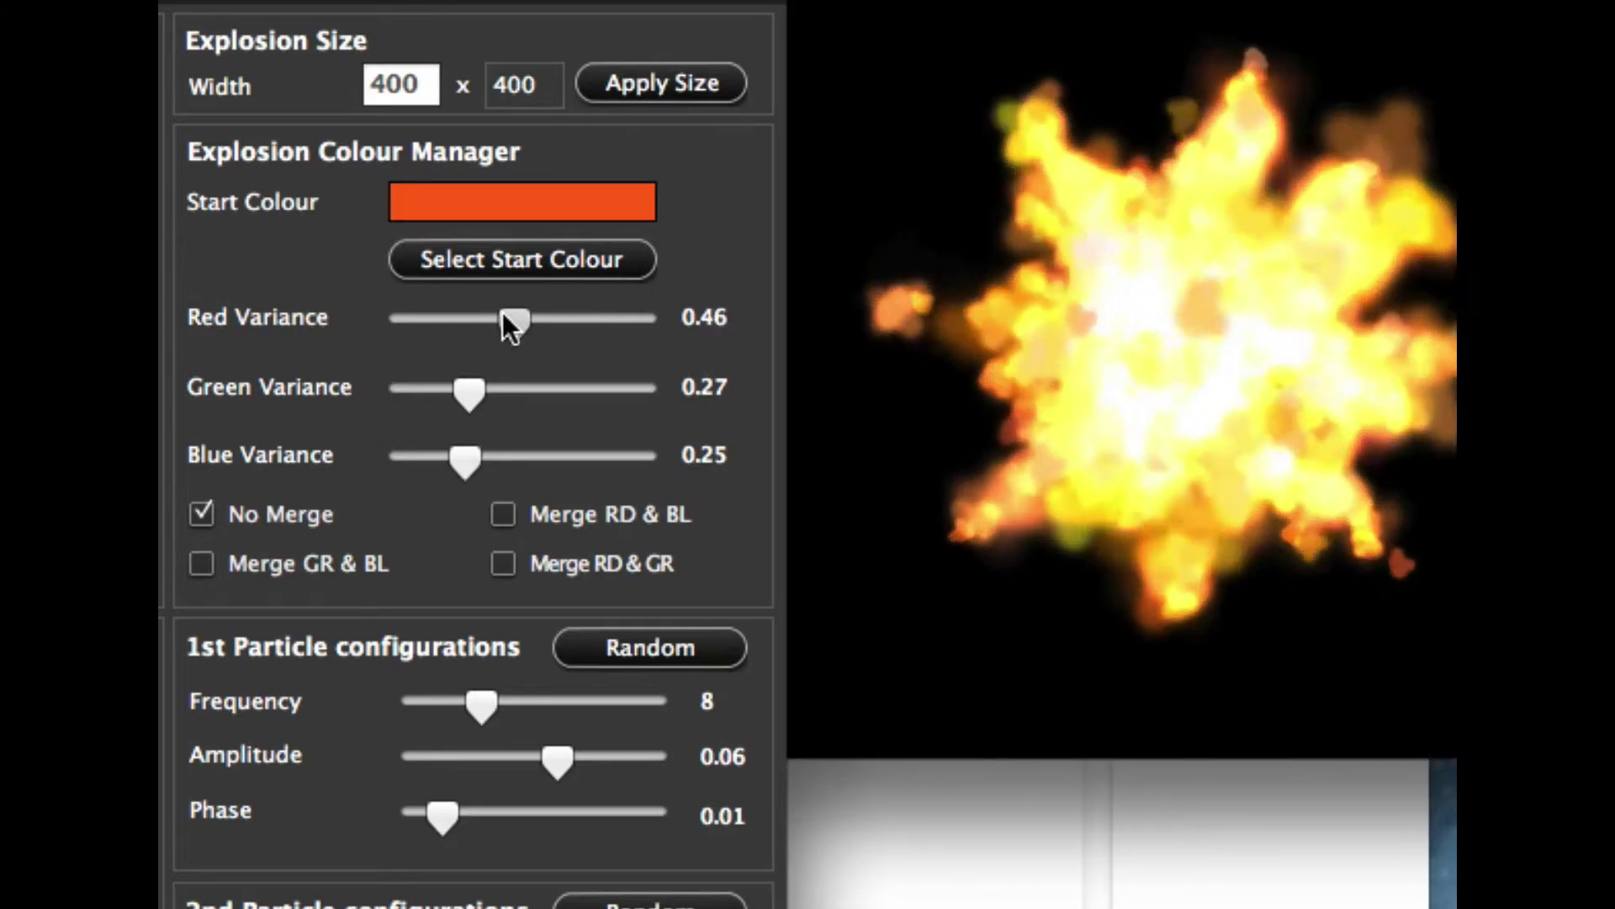
pyautogui.moveTo(466, 388); pyautogui.dragTo(448, 389)
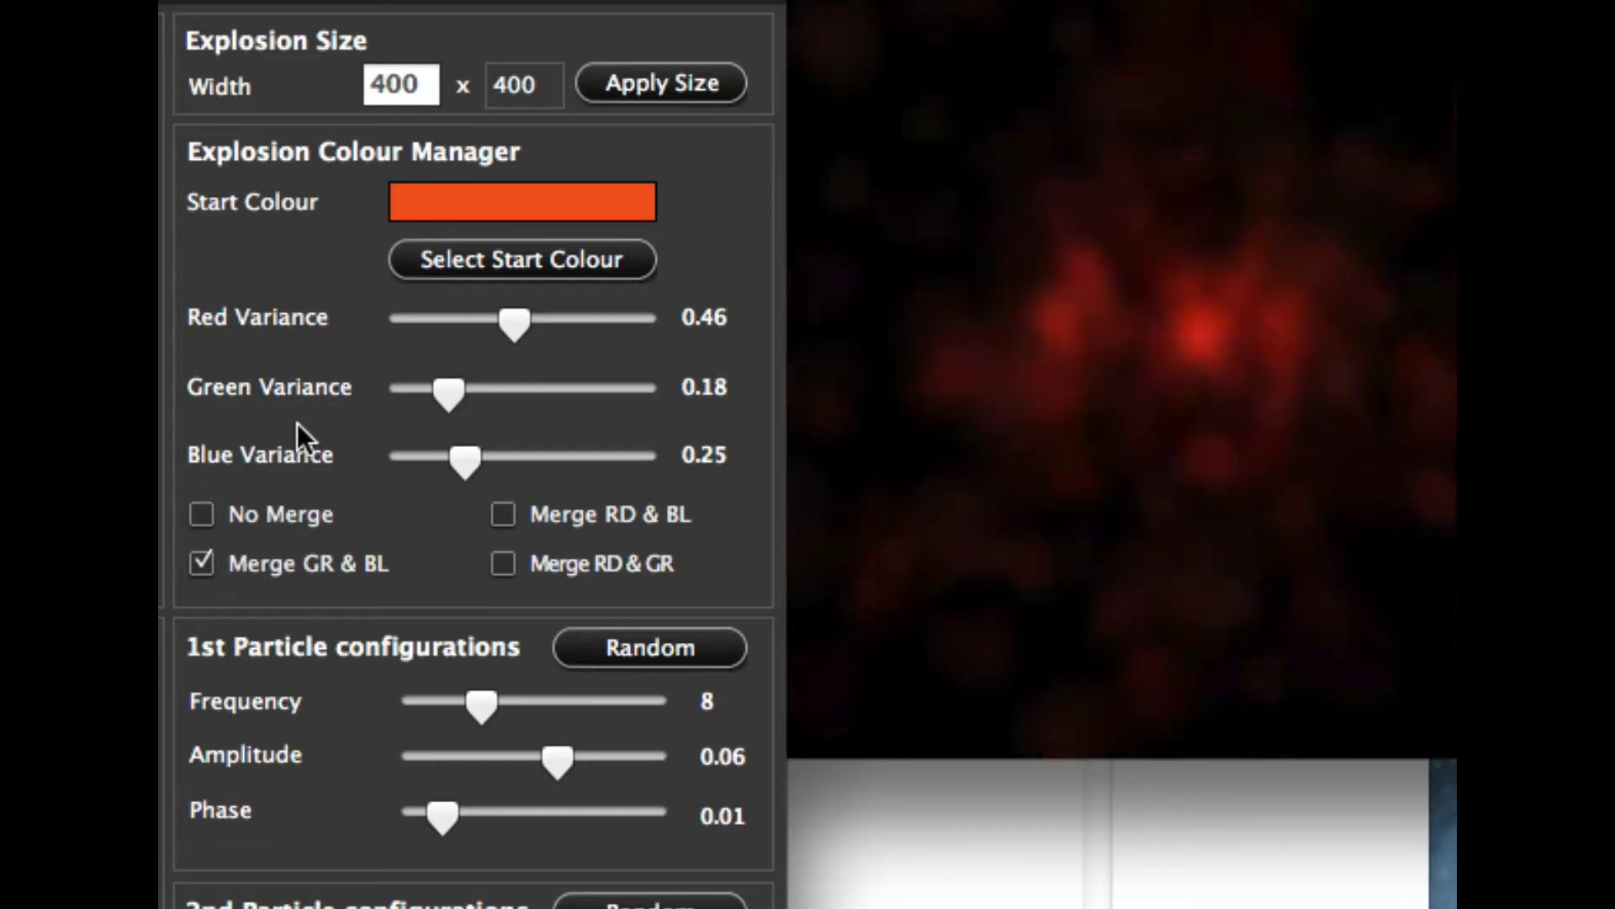
# Step: Try the Merge RD & BL and RD & GR options, then settle on No Merge
pyautogui.click(513, 517)
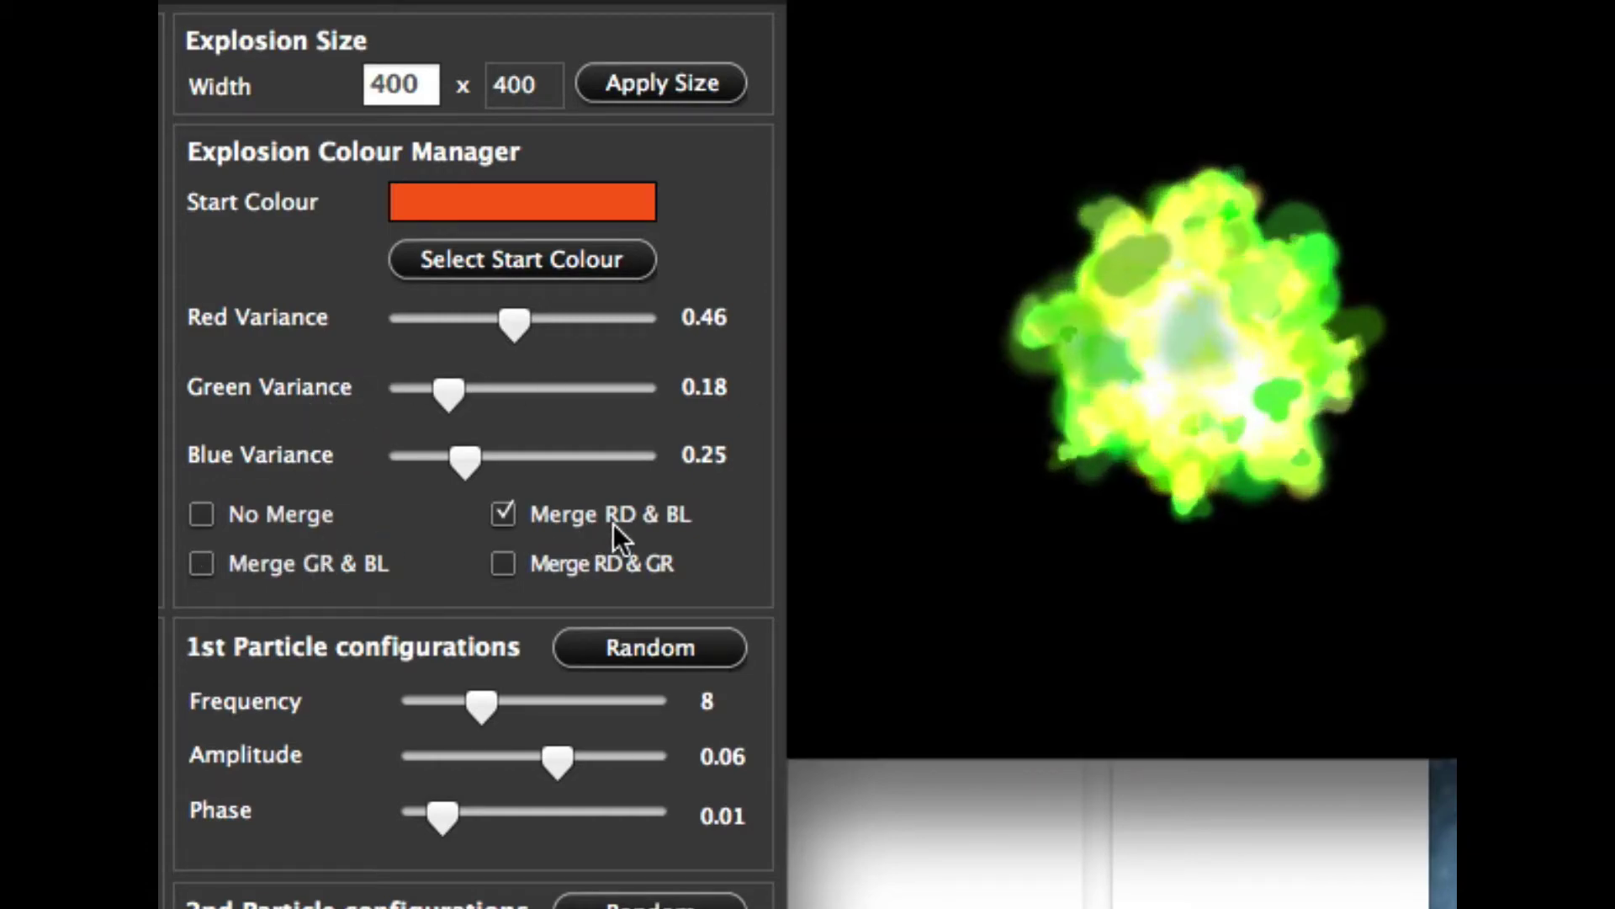
pyautogui.click(547, 562)
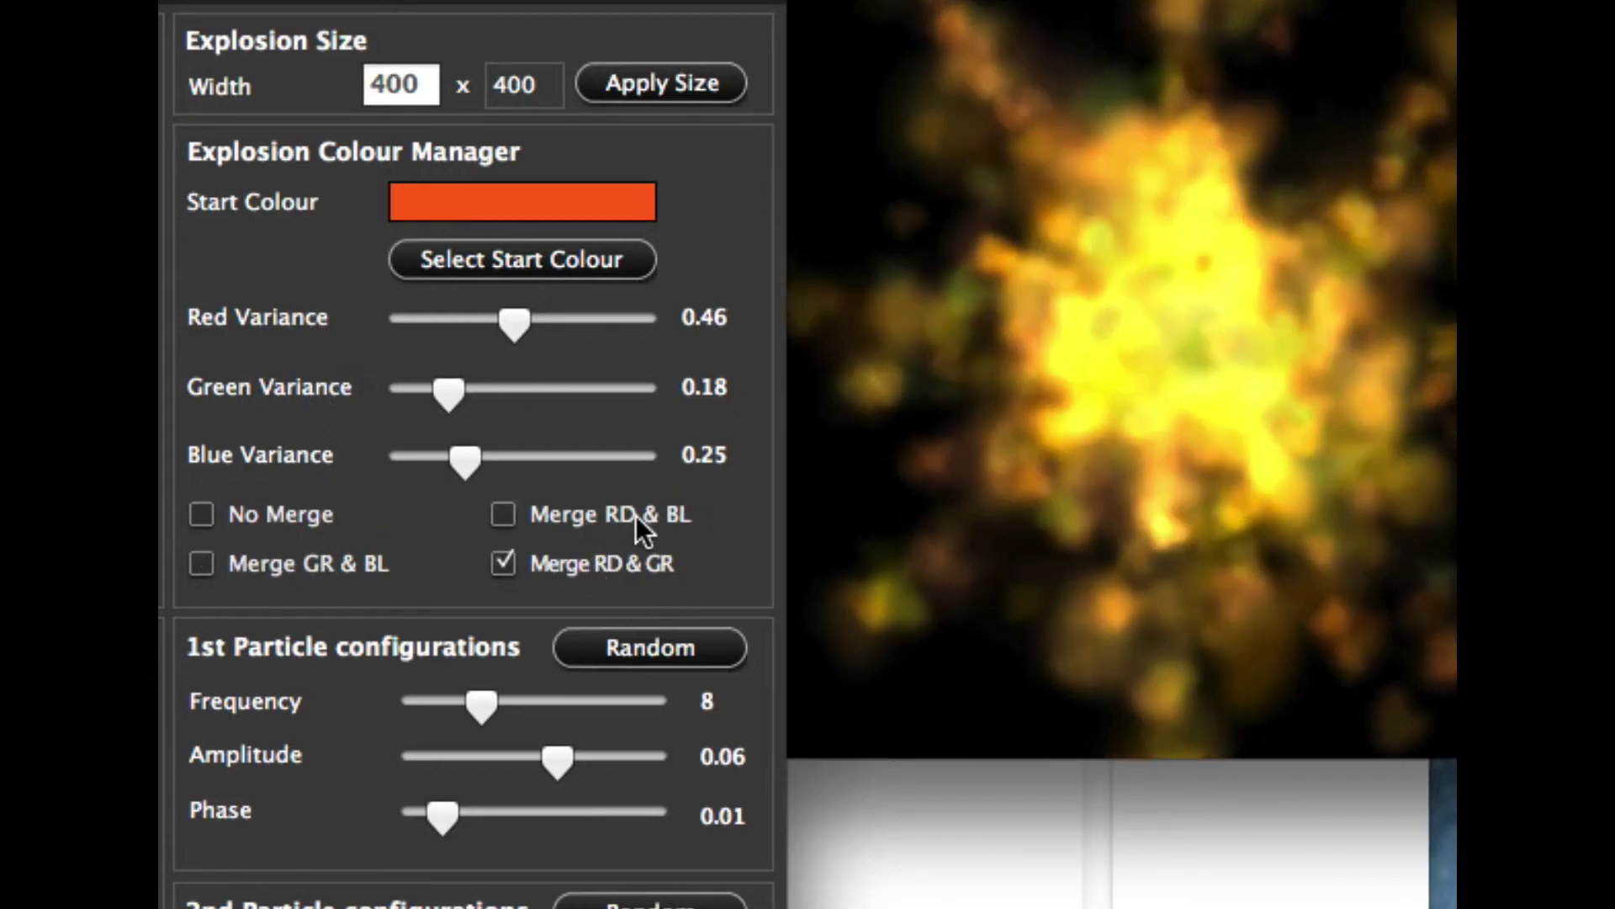
pyautogui.click(635, 515)
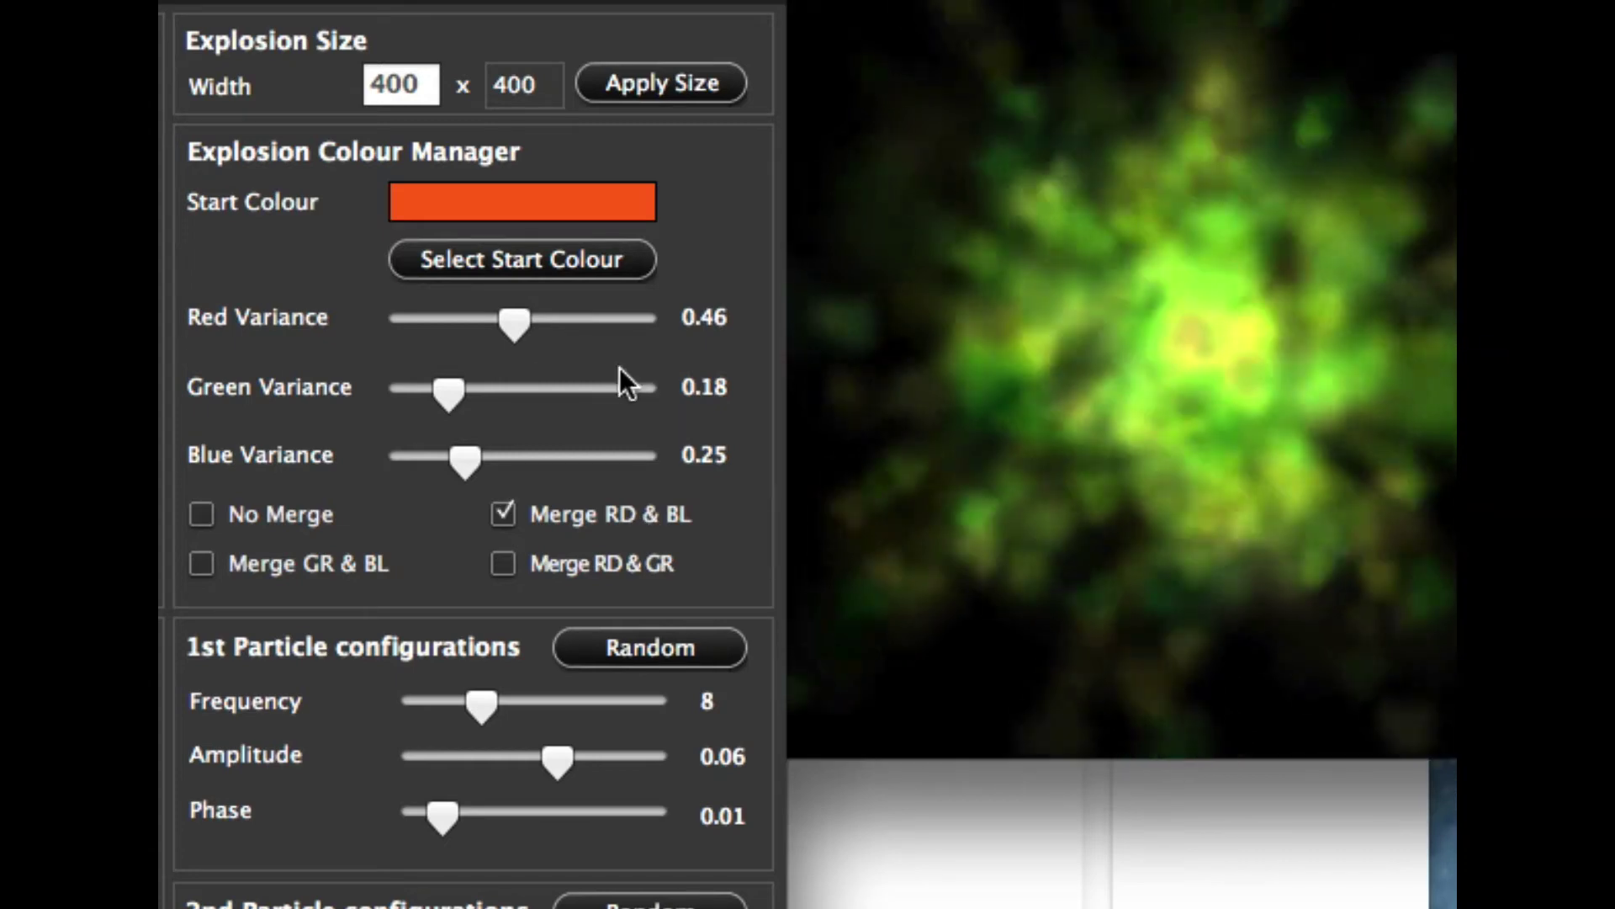
pyautogui.click(517, 389)
# Step: Set colour variance to Red 0.94, Green 0 and Blue 0.65
pyautogui.moveTo(516, 389); pyautogui.dragTo(401, 395)
pyautogui.moveTo(511, 321); pyautogui.dragTo(562, 321)
pyautogui.click(623, 321)
pyautogui.moveTo(469, 461); pyautogui.dragTo(562, 456)
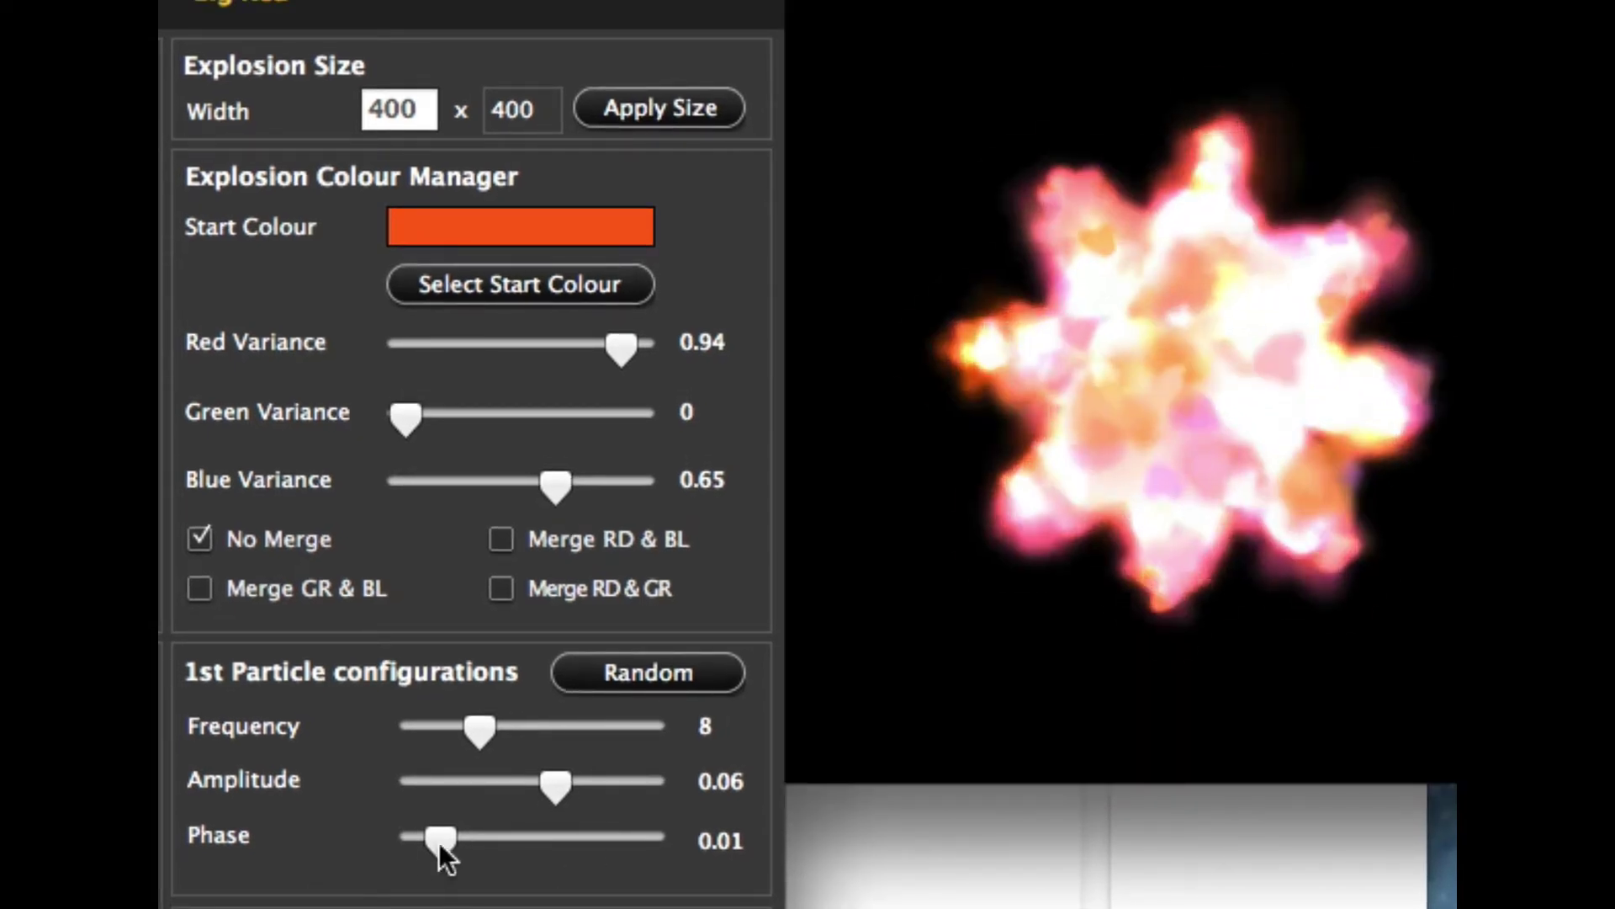
# Step: Set the 1st particle to Frequency 5, Amplitude 1 and Phase 0.3 for a star-shaped burst
pyautogui.moveTo(439, 839); pyautogui.dragTo(365, 837)
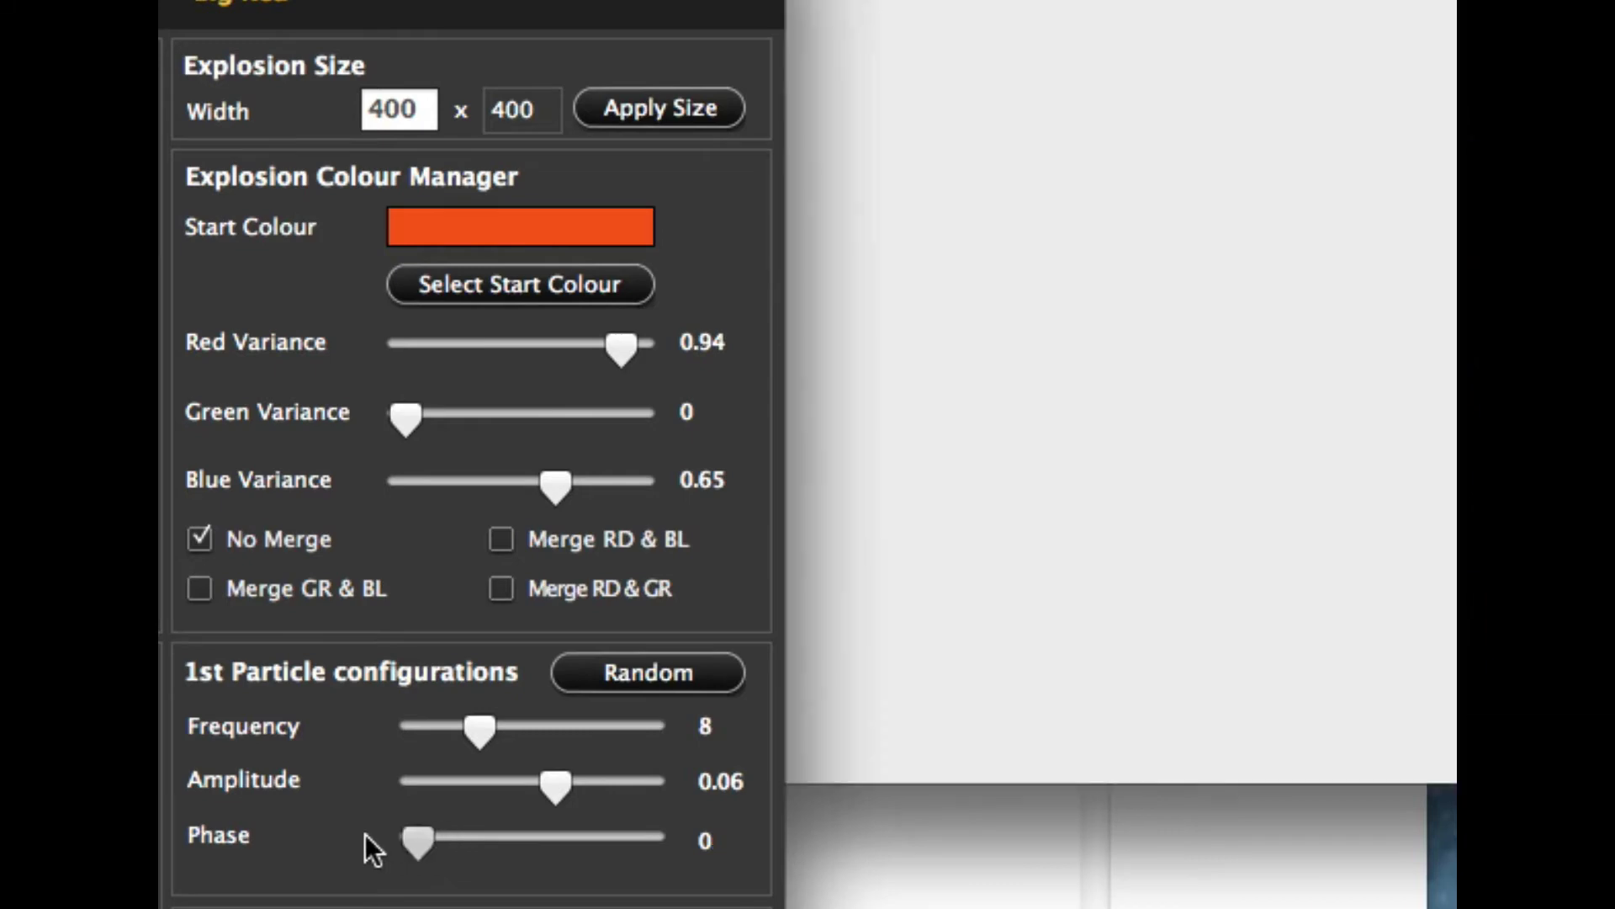
pyautogui.moveTo(555, 783); pyautogui.dragTo(416, 782)
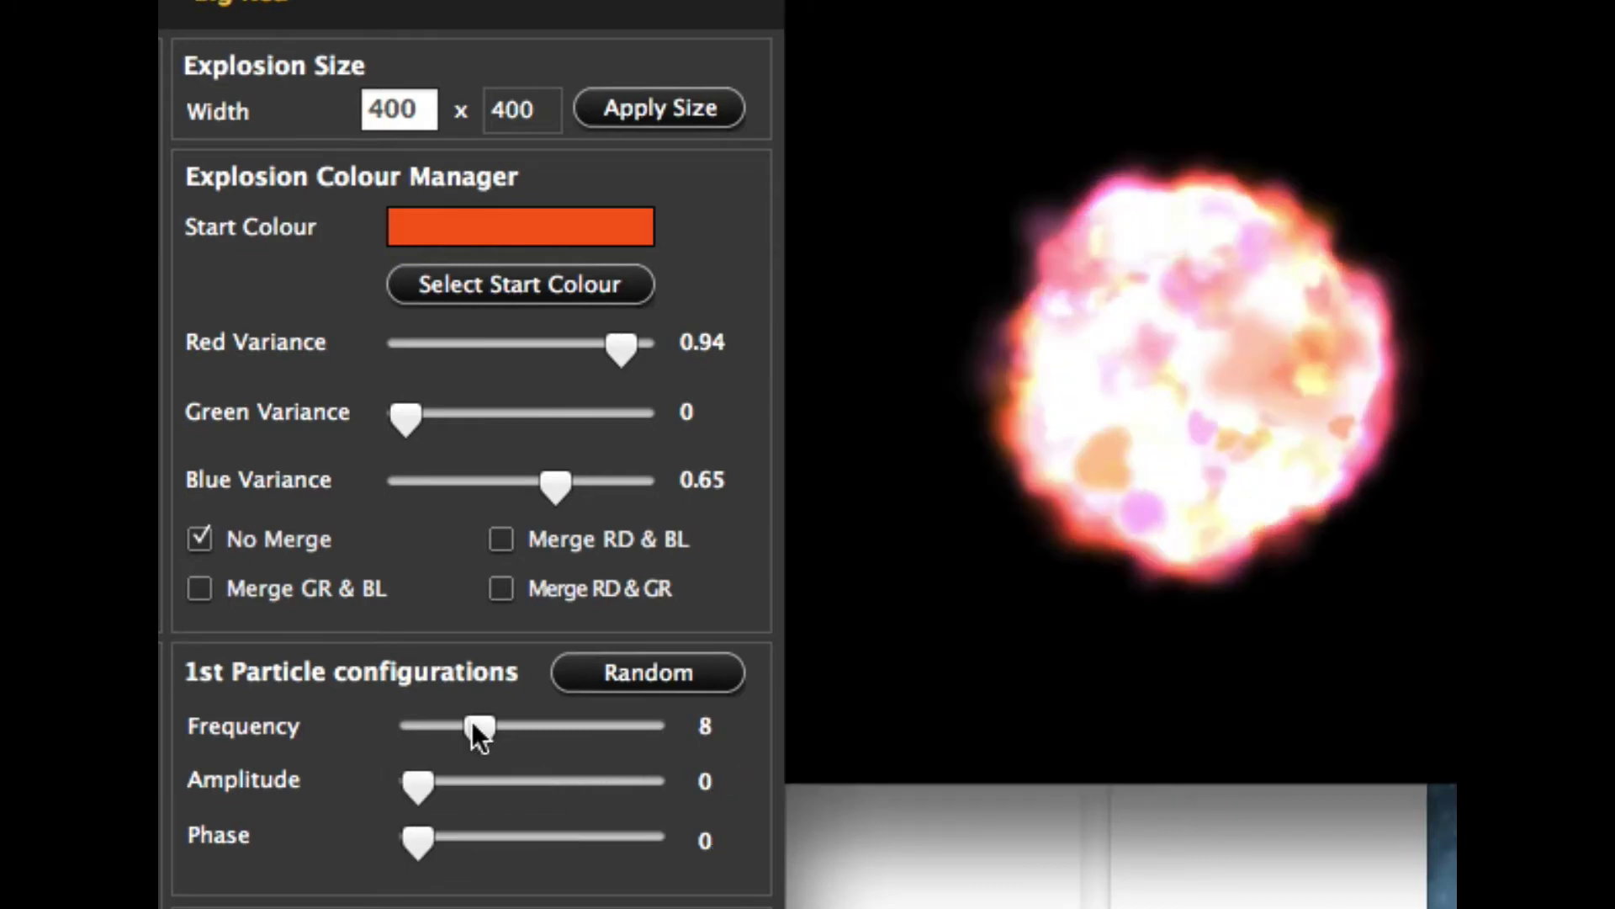
pyautogui.moveTo(472, 723); pyautogui.dragTo(240, 714)
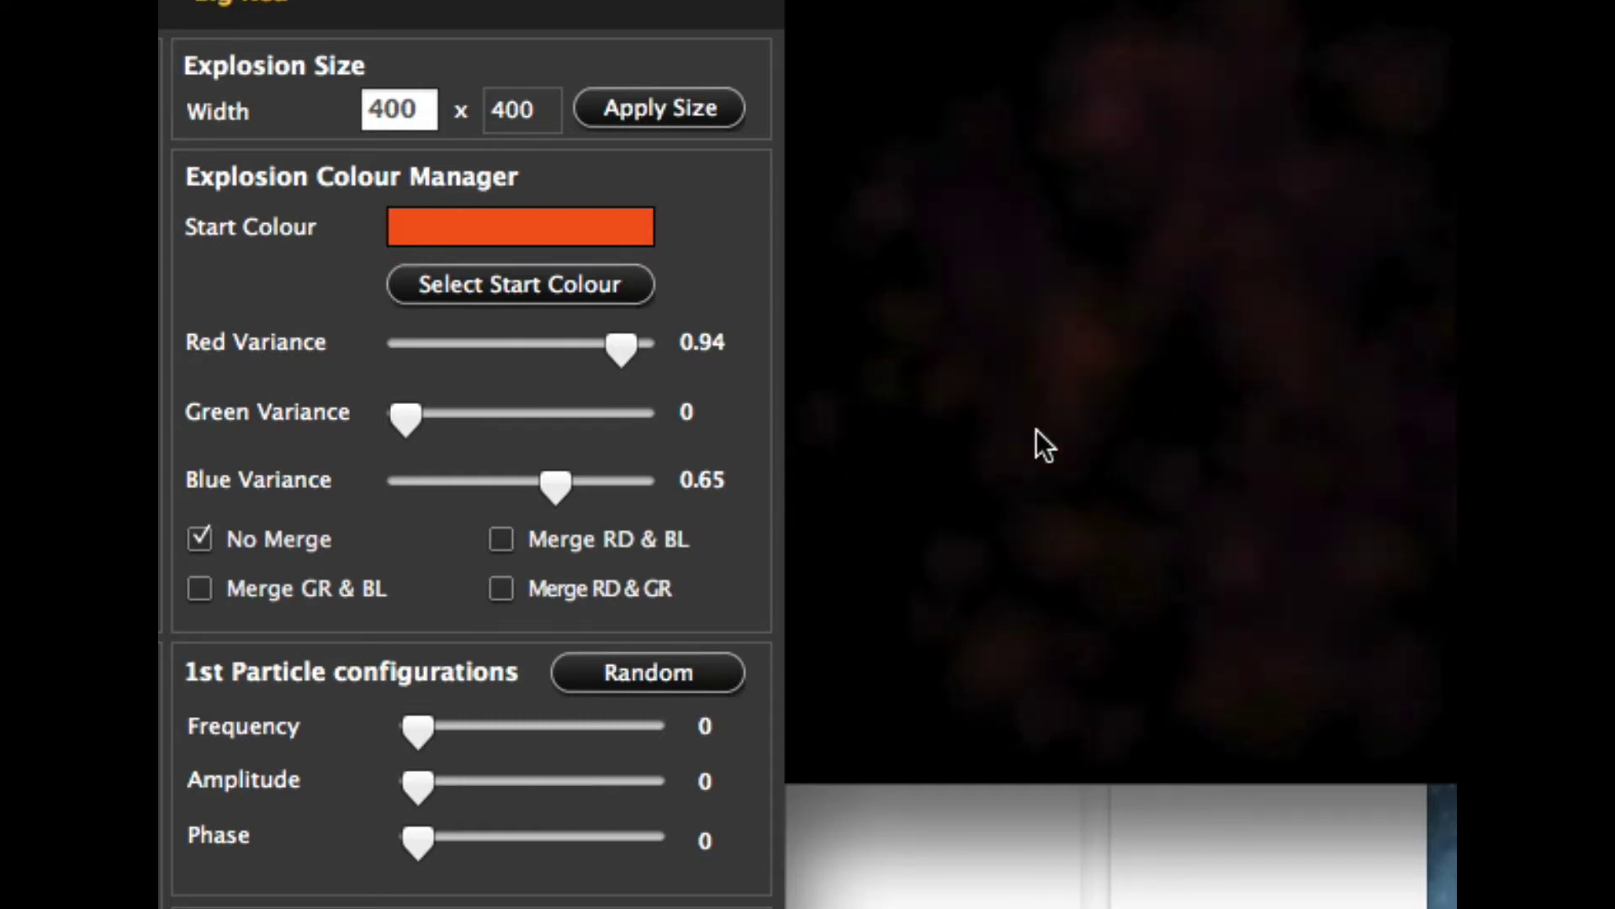
pyautogui.moveTo(421, 730); pyautogui.dragTo(431, 730)
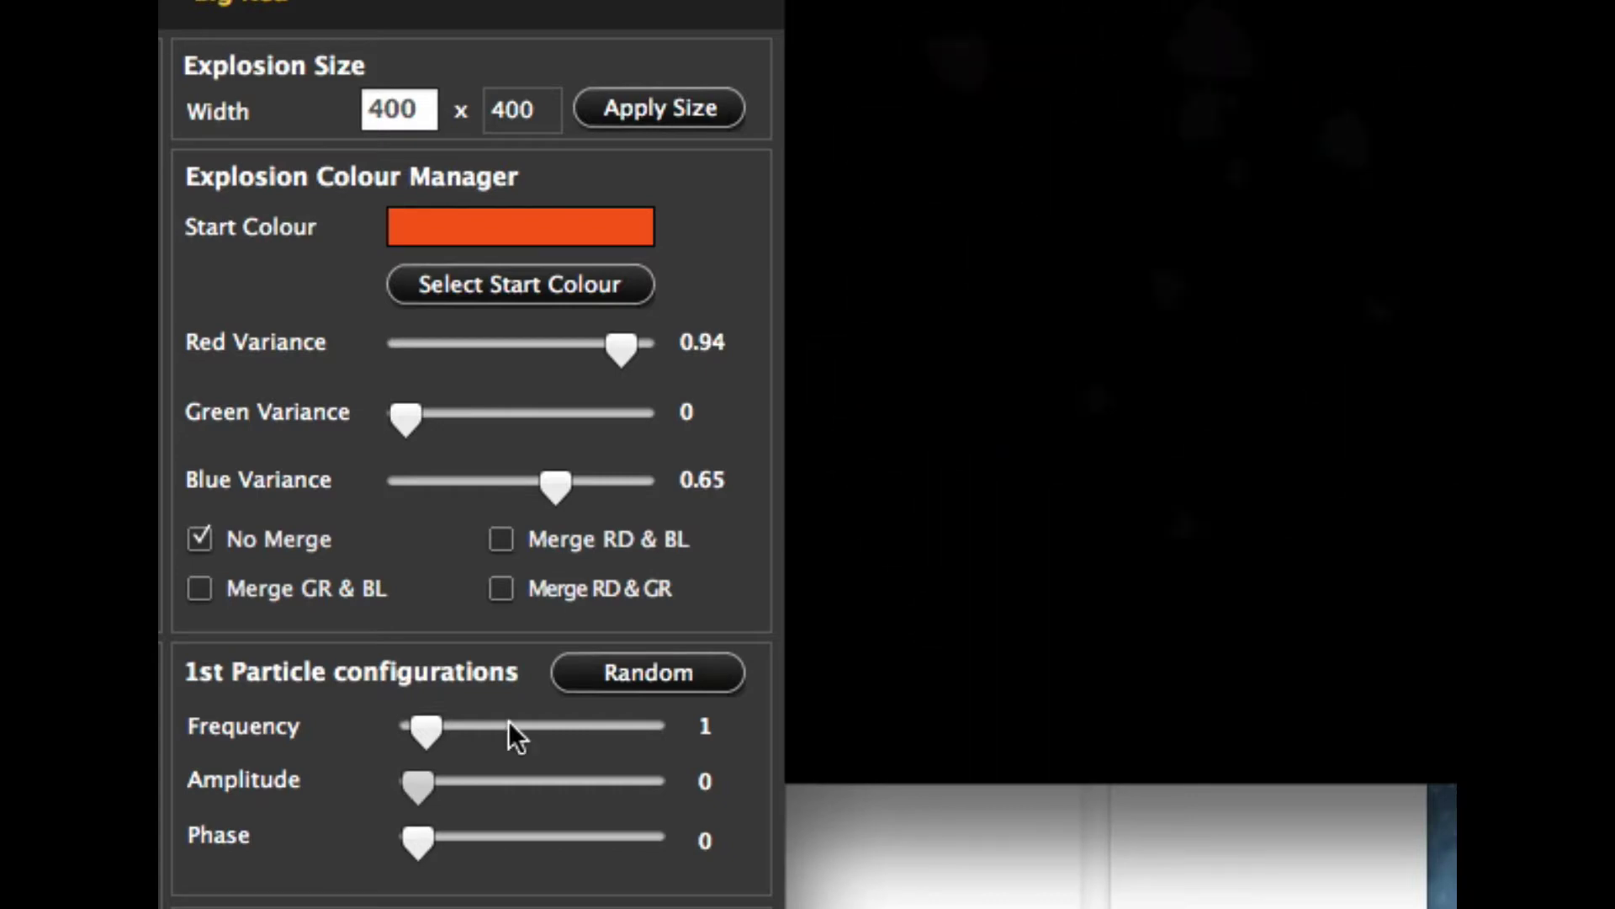
pyautogui.moveTo(431, 786); pyautogui.dragTo(694, 779)
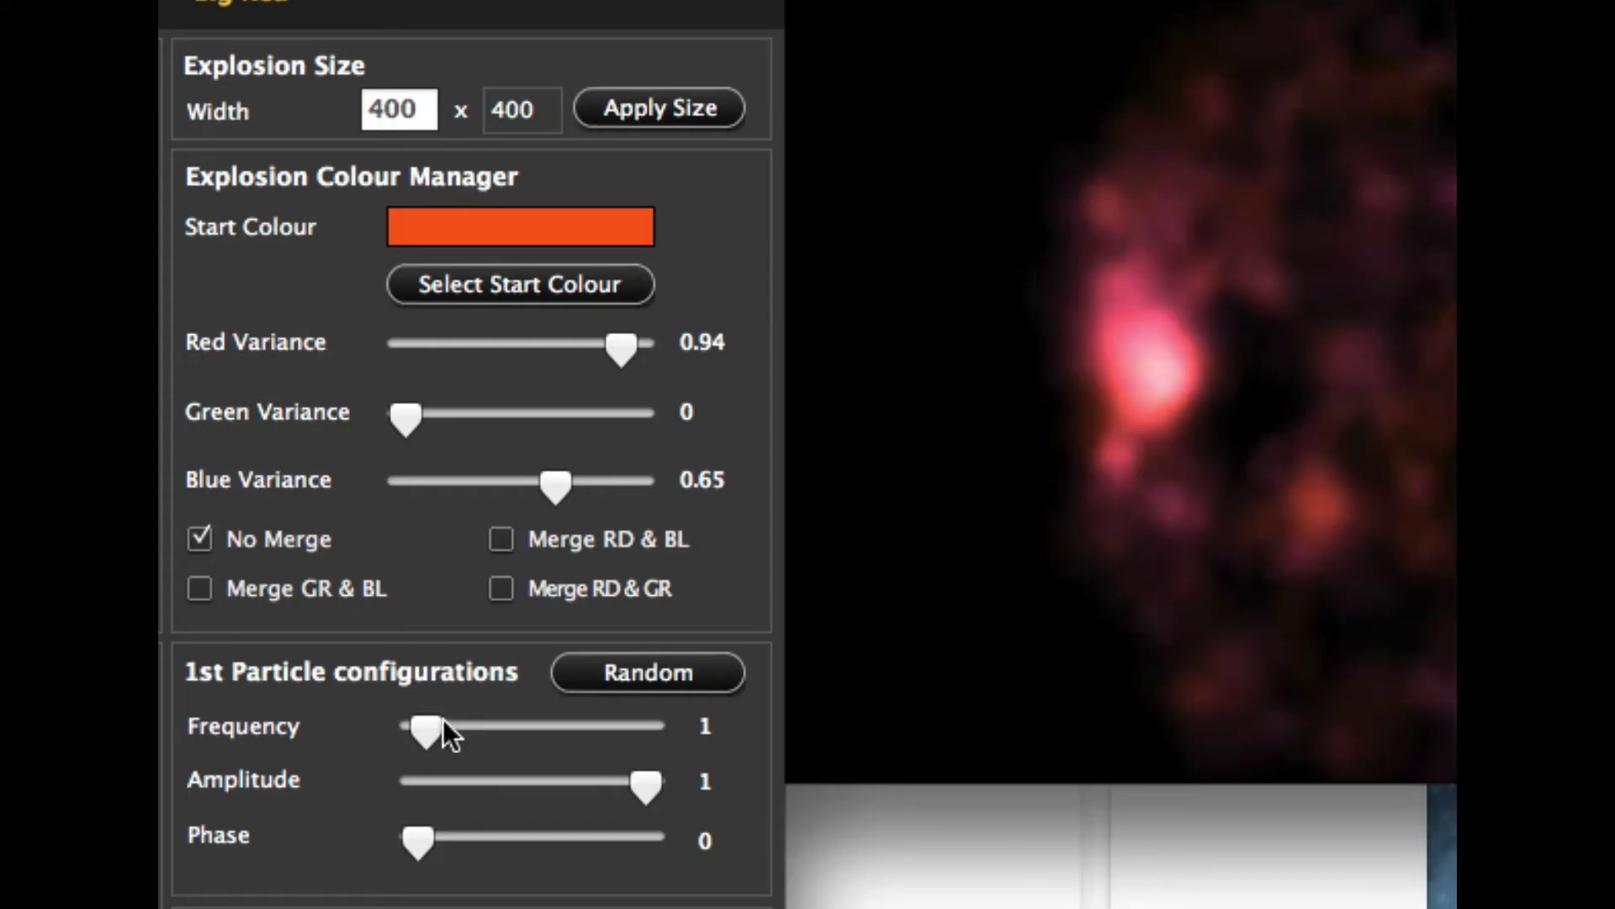
pyautogui.moveTo(421, 725); pyautogui.dragTo(426, 725)
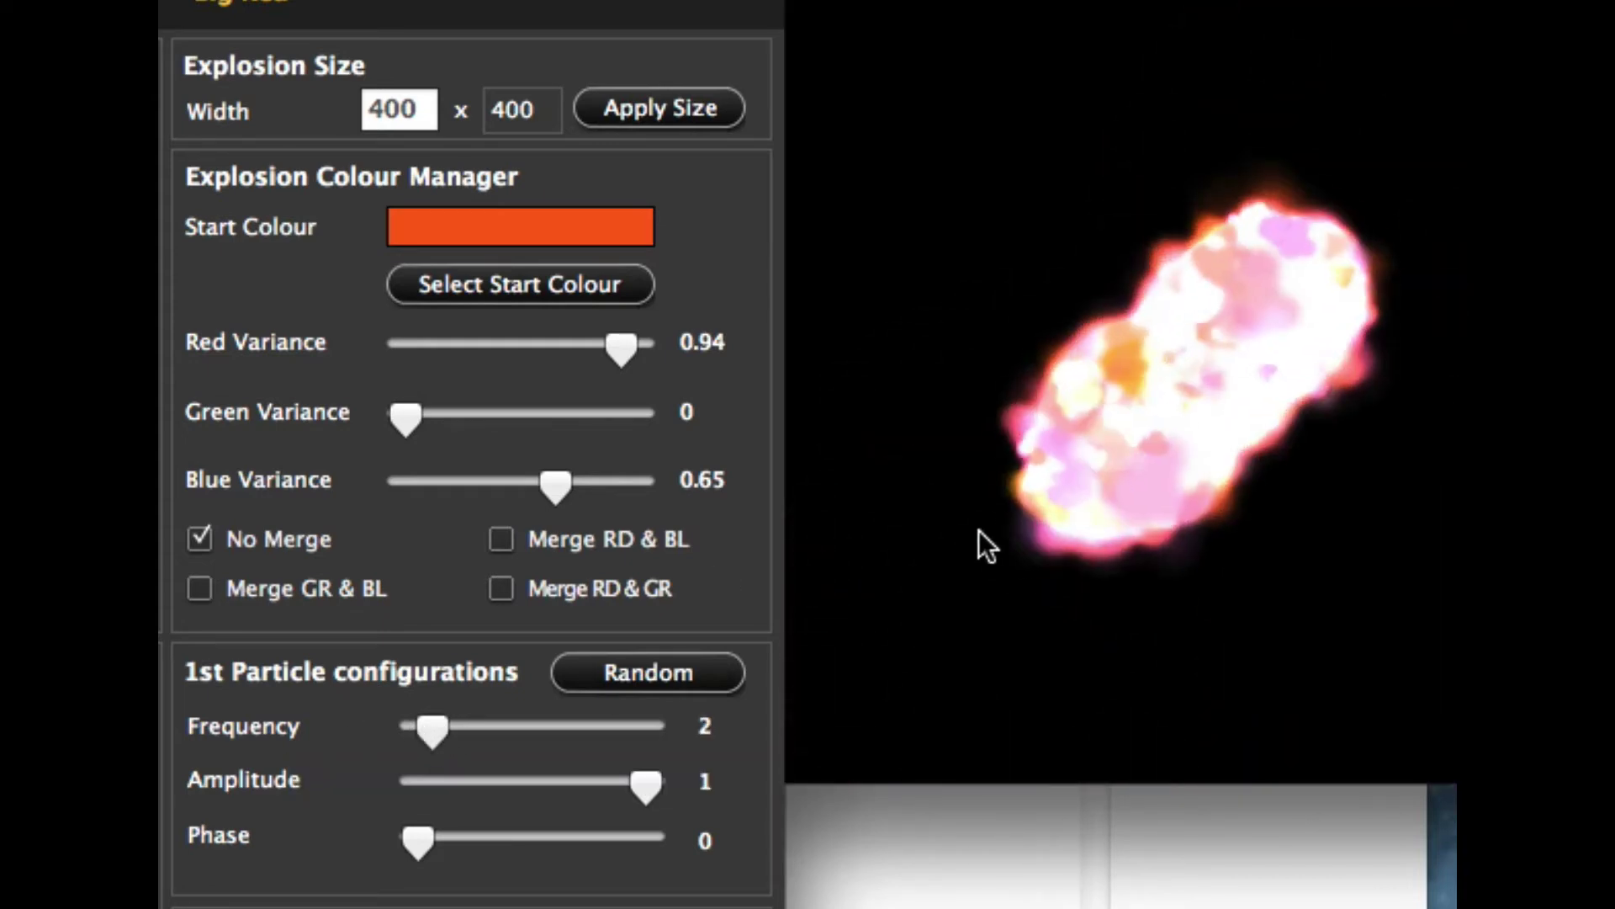
pyautogui.moveTo(436, 730); pyautogui.dragTo(459, 728)
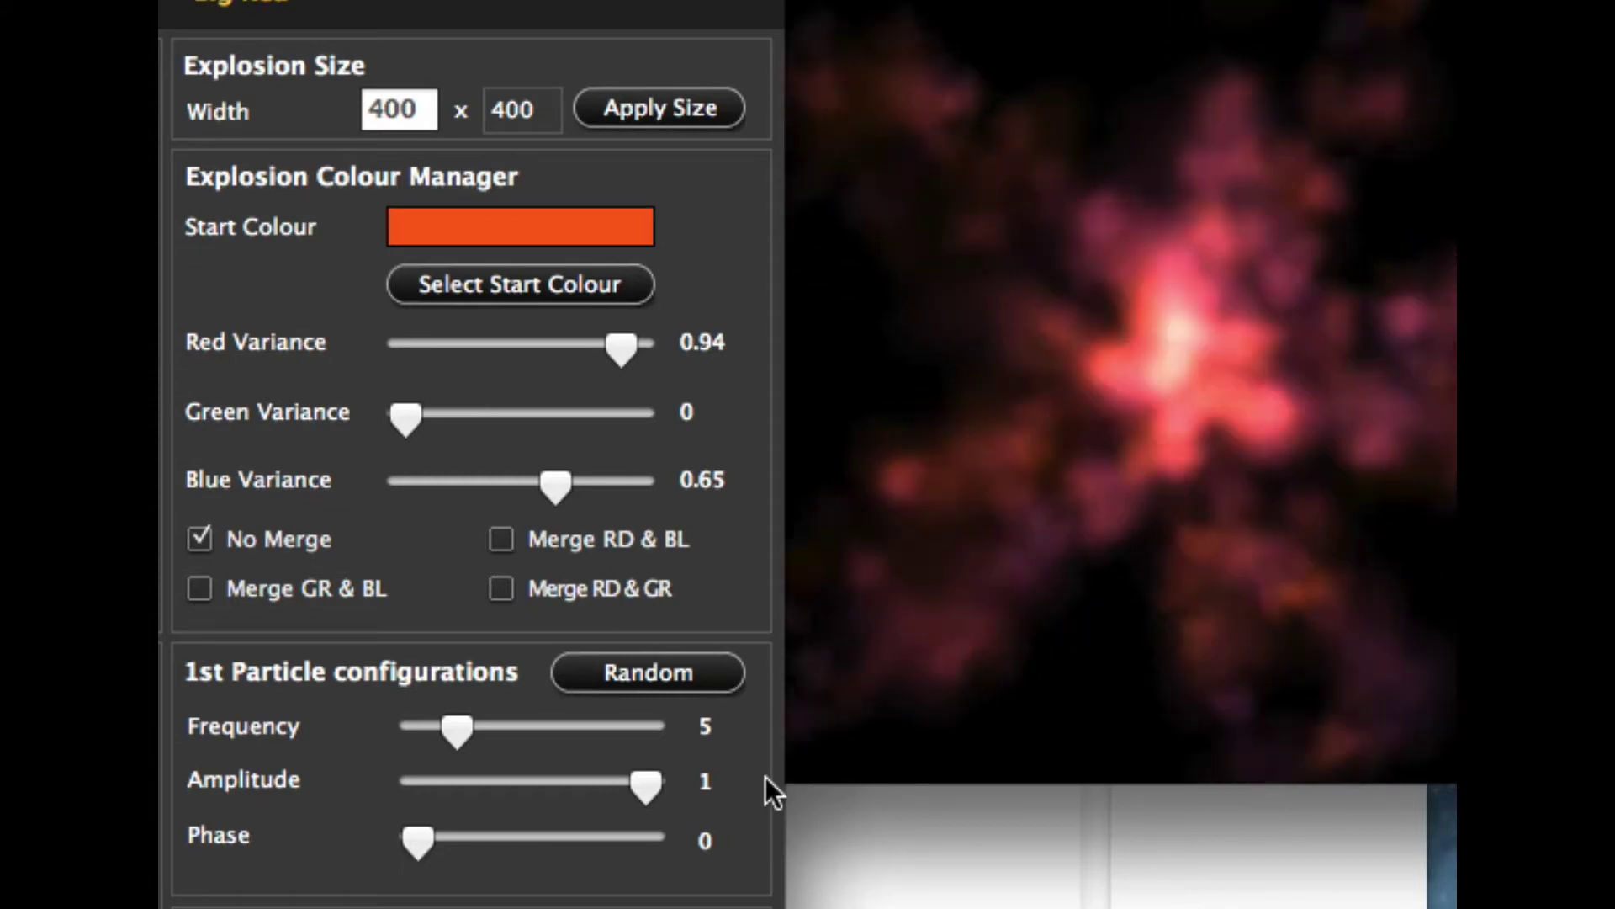
pyautogui.moveTo(426, 834); pyautogui.dragTo(496, 841)
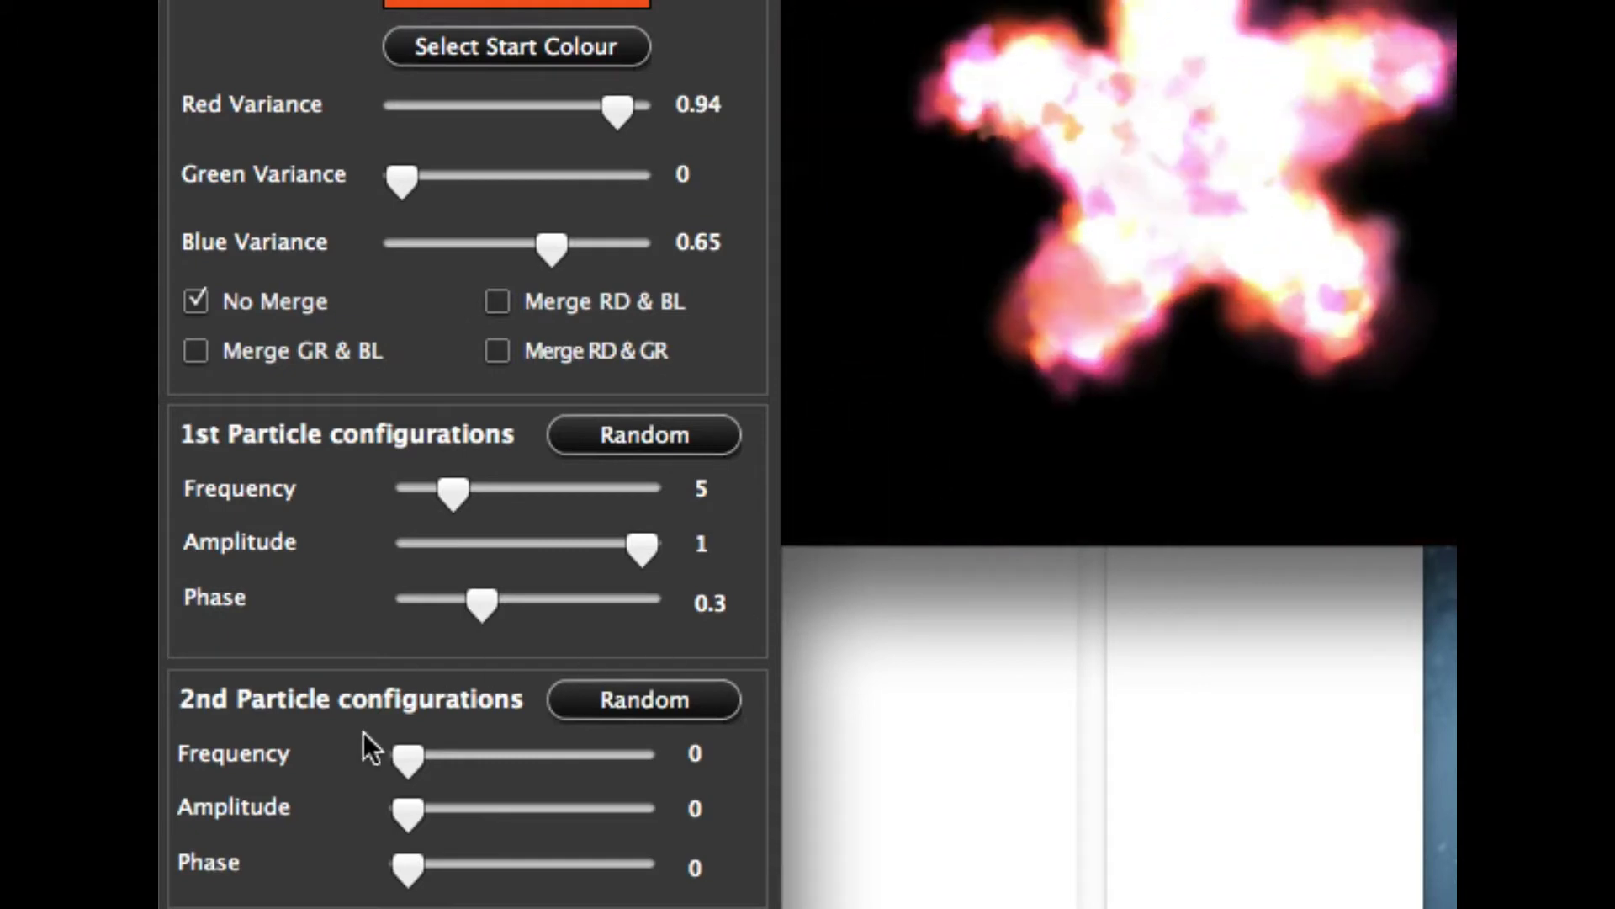
# Step: Set the 2nd particle to Frequency 9, Amplitude 0.8, Phase 0.2, and raise 1st-particle frequency to 14
pyautogui.moveTo(409, 756); pyautogui.dragTo(447, 754)
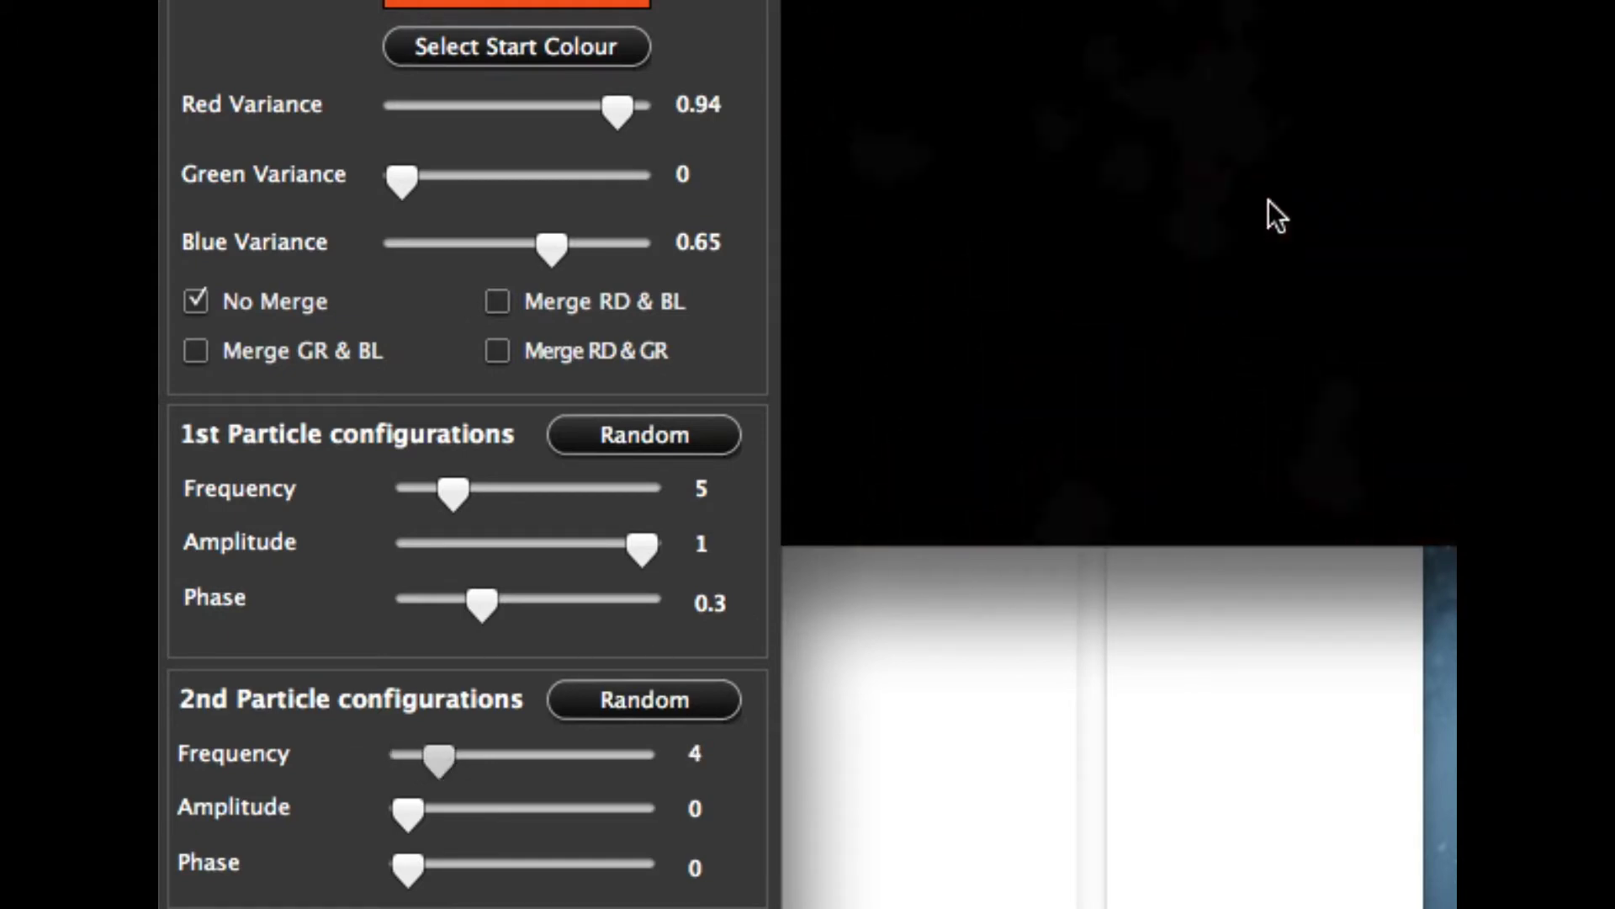
pyautogui.moveTo(407, 809); pyautogui.dragTo(655, 809)
pyautogui.moveTo(412, 871); pyautogui.dragTo(452, 868)
pyautogui.moveTo(446, 754)
pyautogui.mouseDown()
pyautogui.moveTo(494, 755)
pyautogui.moveTo(476, 755)
pyautogui.mouseUp()
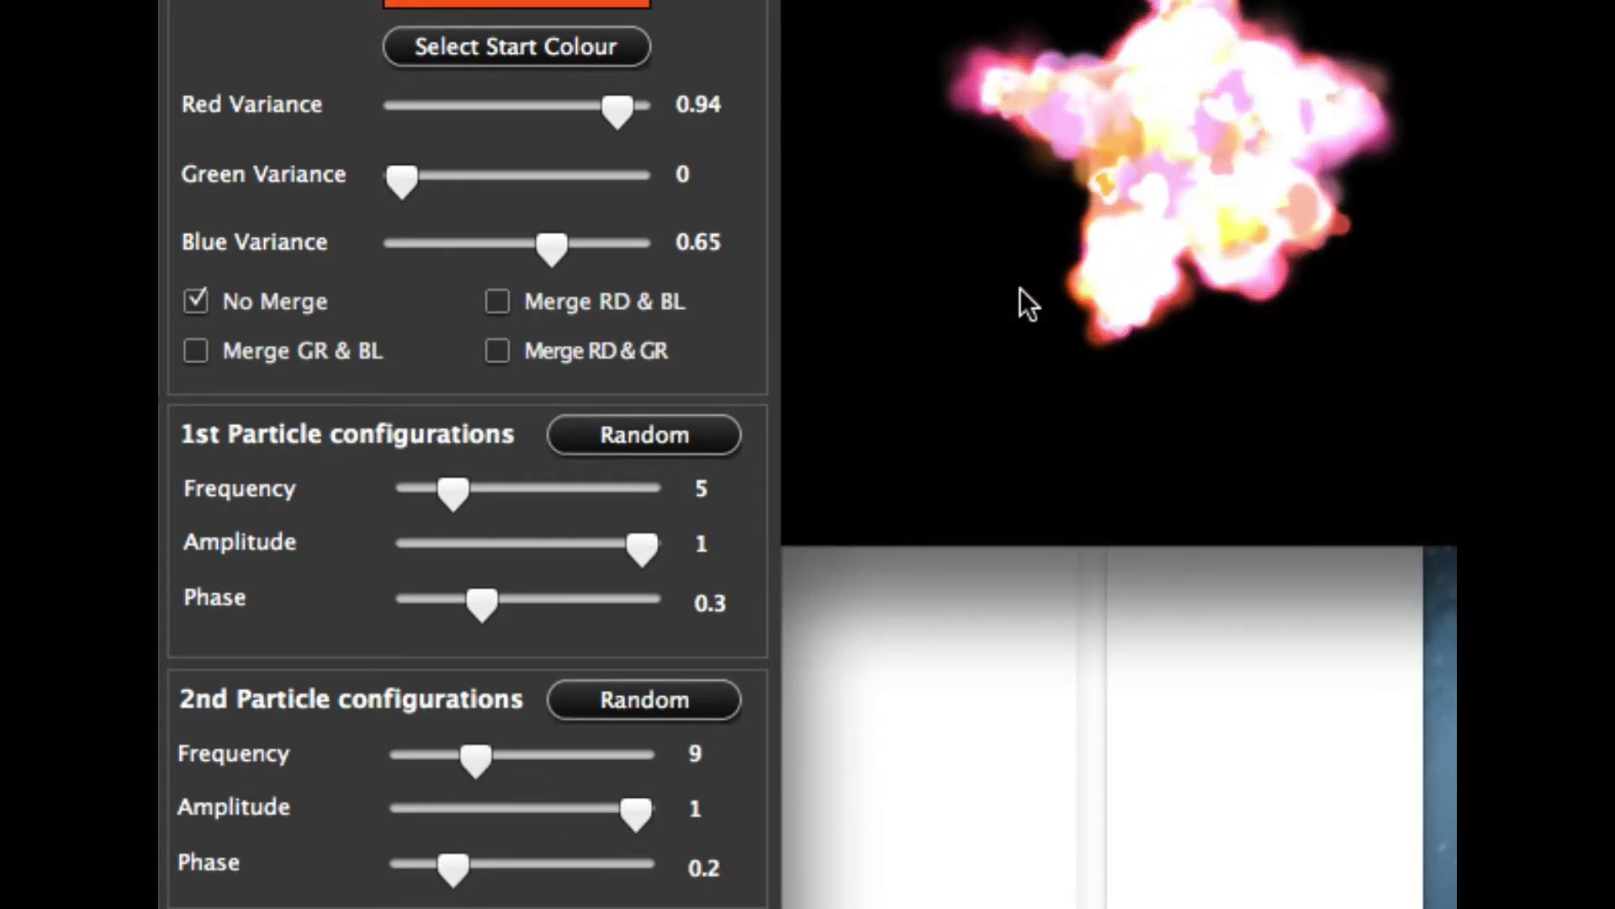
pyautogui.moveTo(636, 810); pyautogui.dragTo(594, 812)
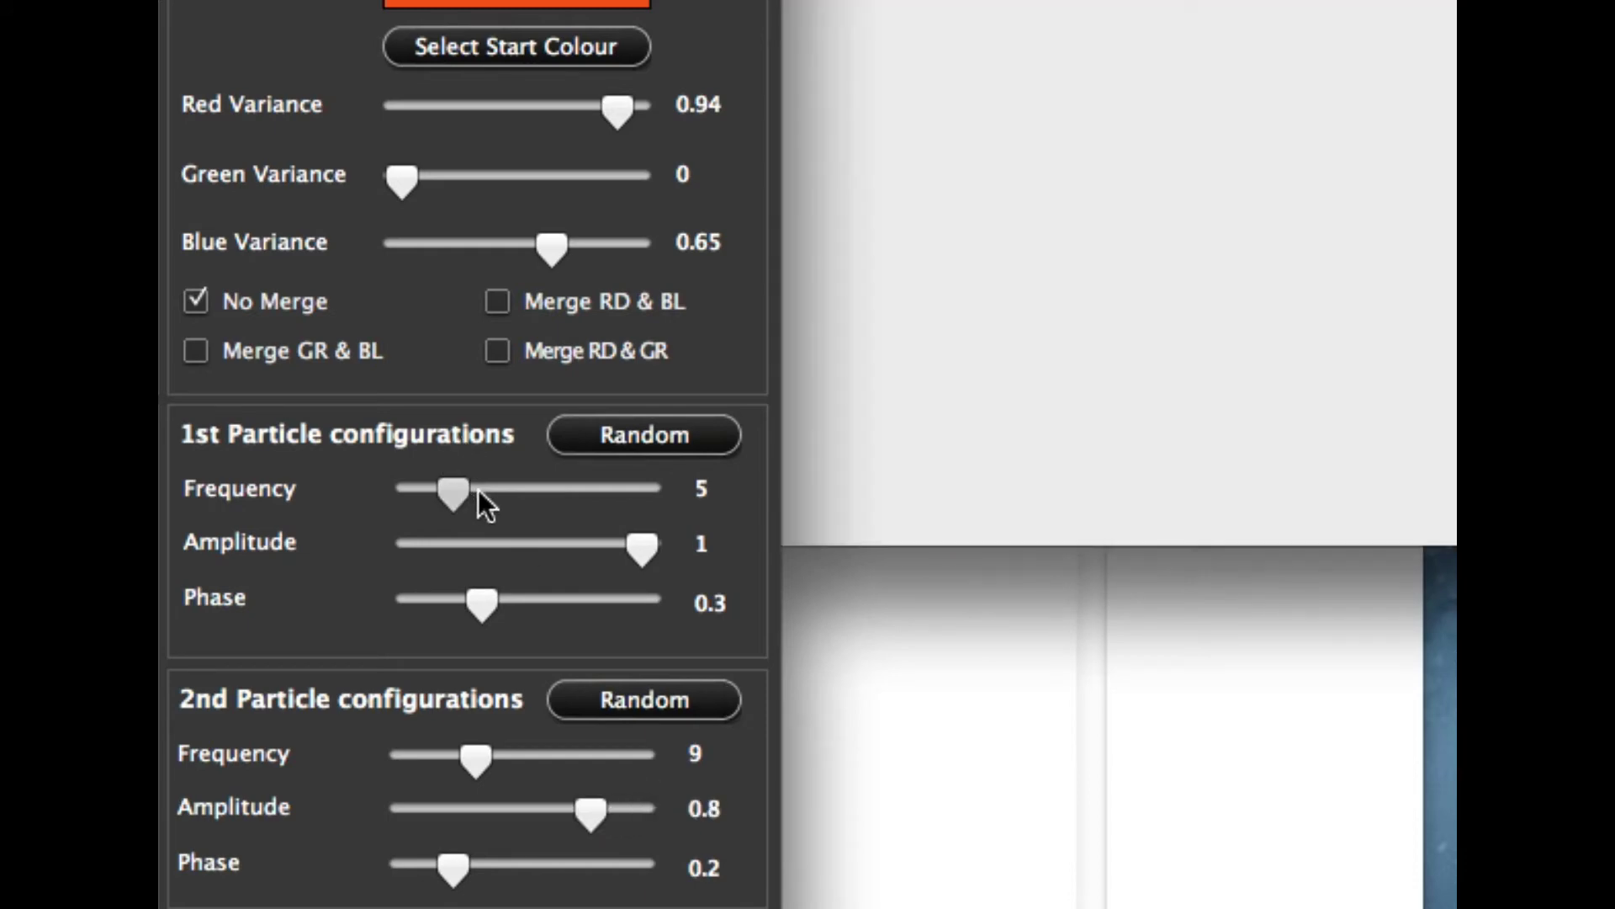
pyautogui.moveTo(508, 497); pyautogui.dragTo(522, 497)
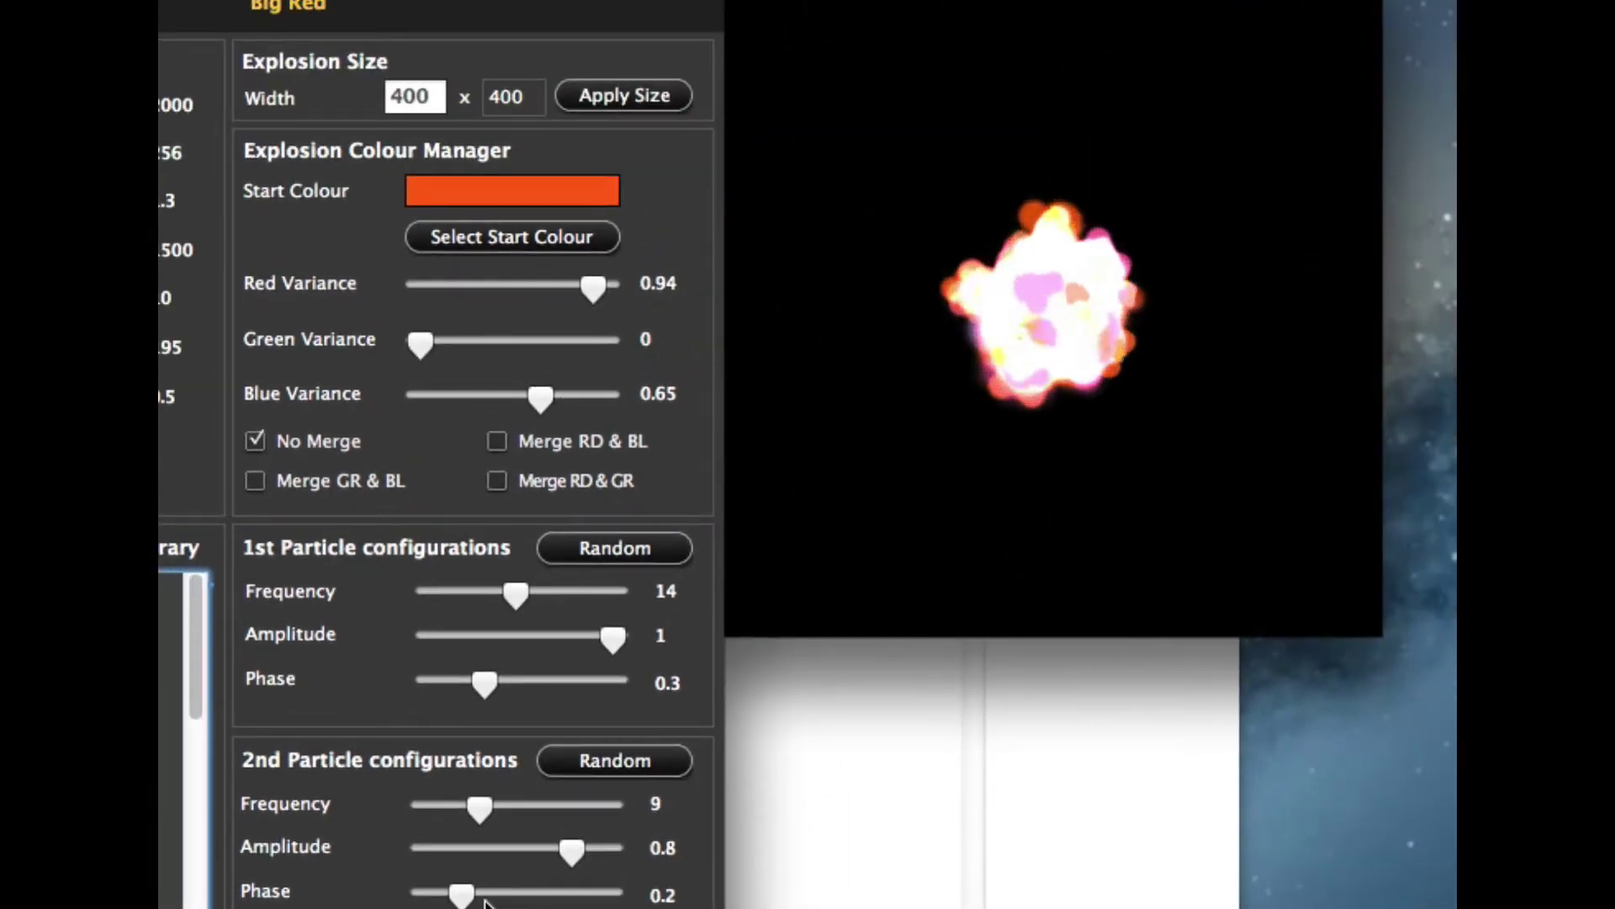
# Step: Zero the 2nd particle's sliders and set the 1st particle to Phase 0, Amplitude 0.7
pyautogui.moveTo(463, 898); pyautogui.dragTo(425, 897)
pyautogui.moveTo(479, 806); pyautogui.dragTo(354, 800)
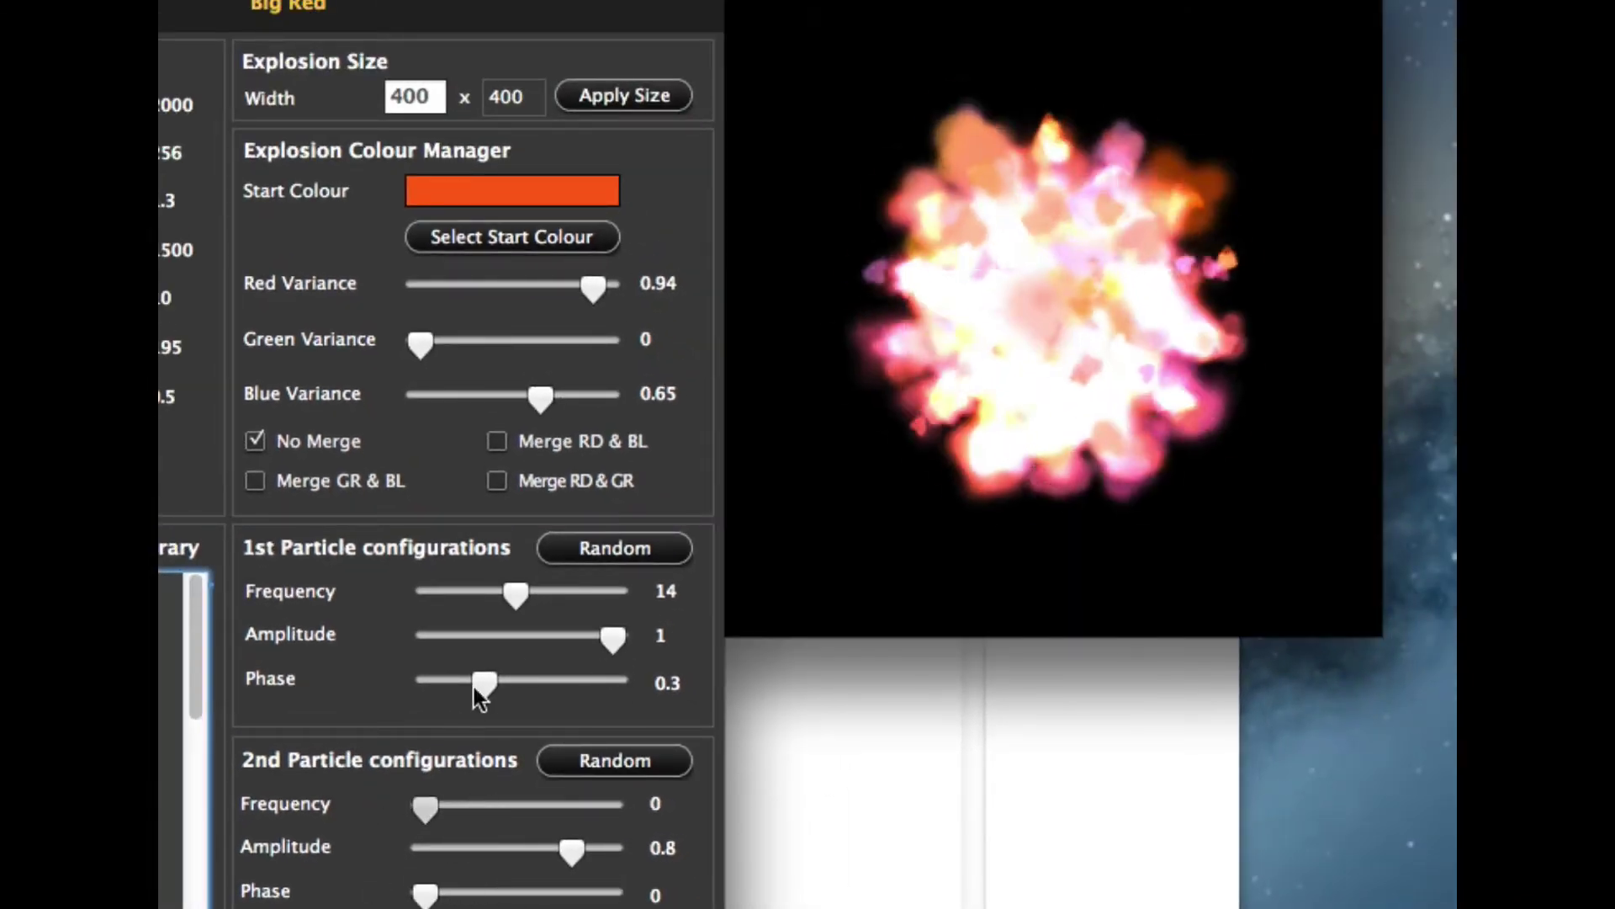
pyautogui.moveTo(487, 681); pyautogui.dragTo(415, 683)
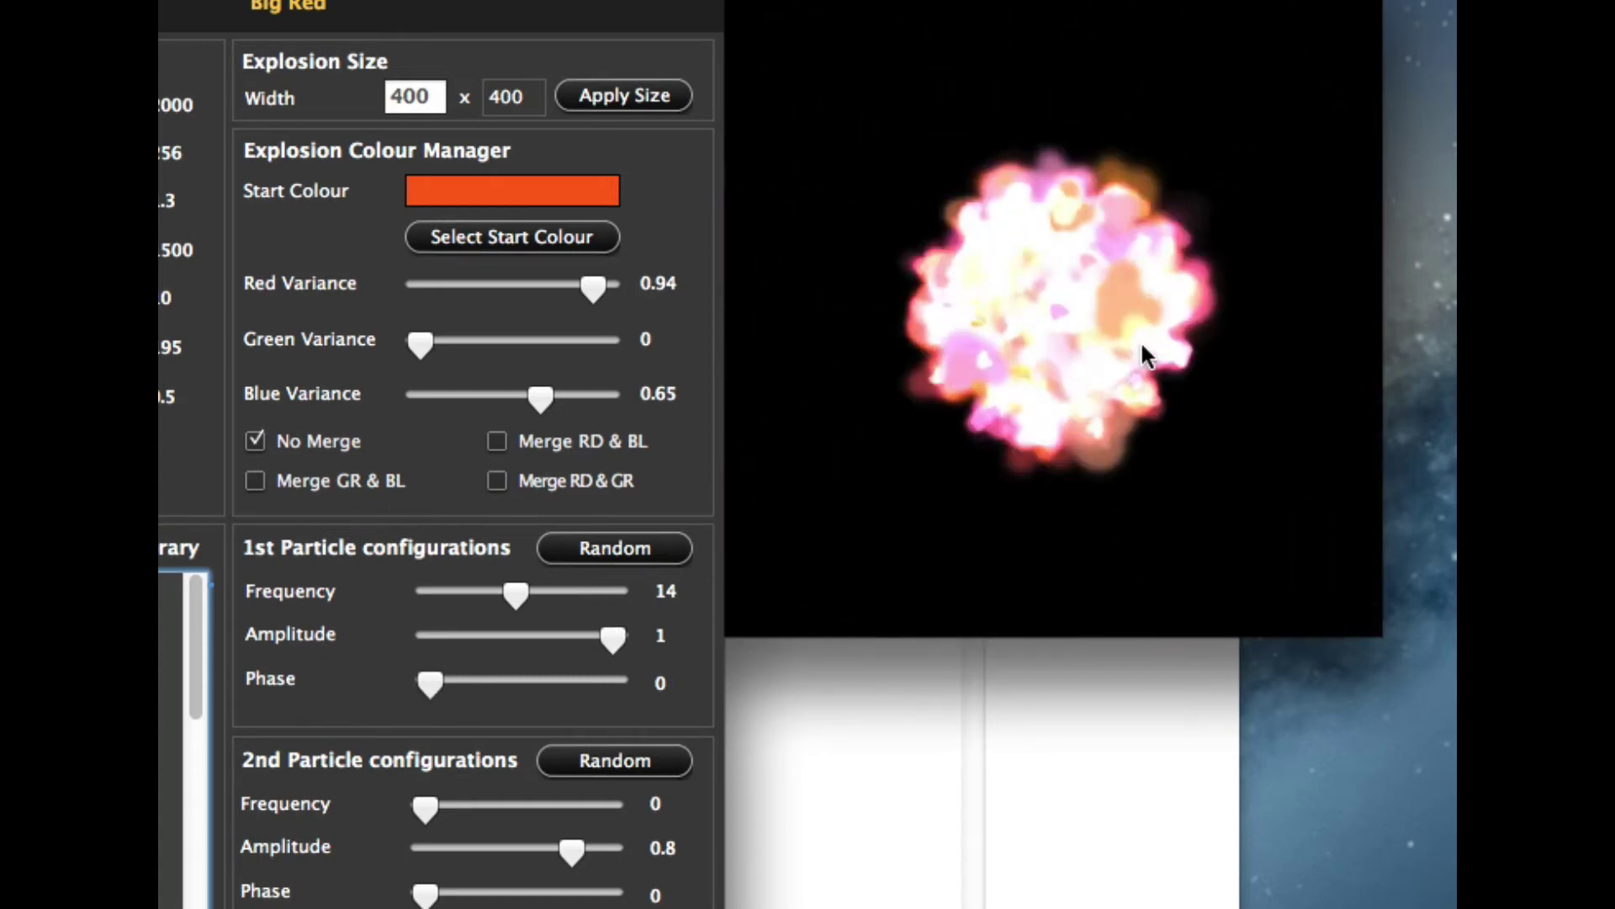
pyautogui.moveTo(515, 591); pyautogui.dragTo(469, 593)
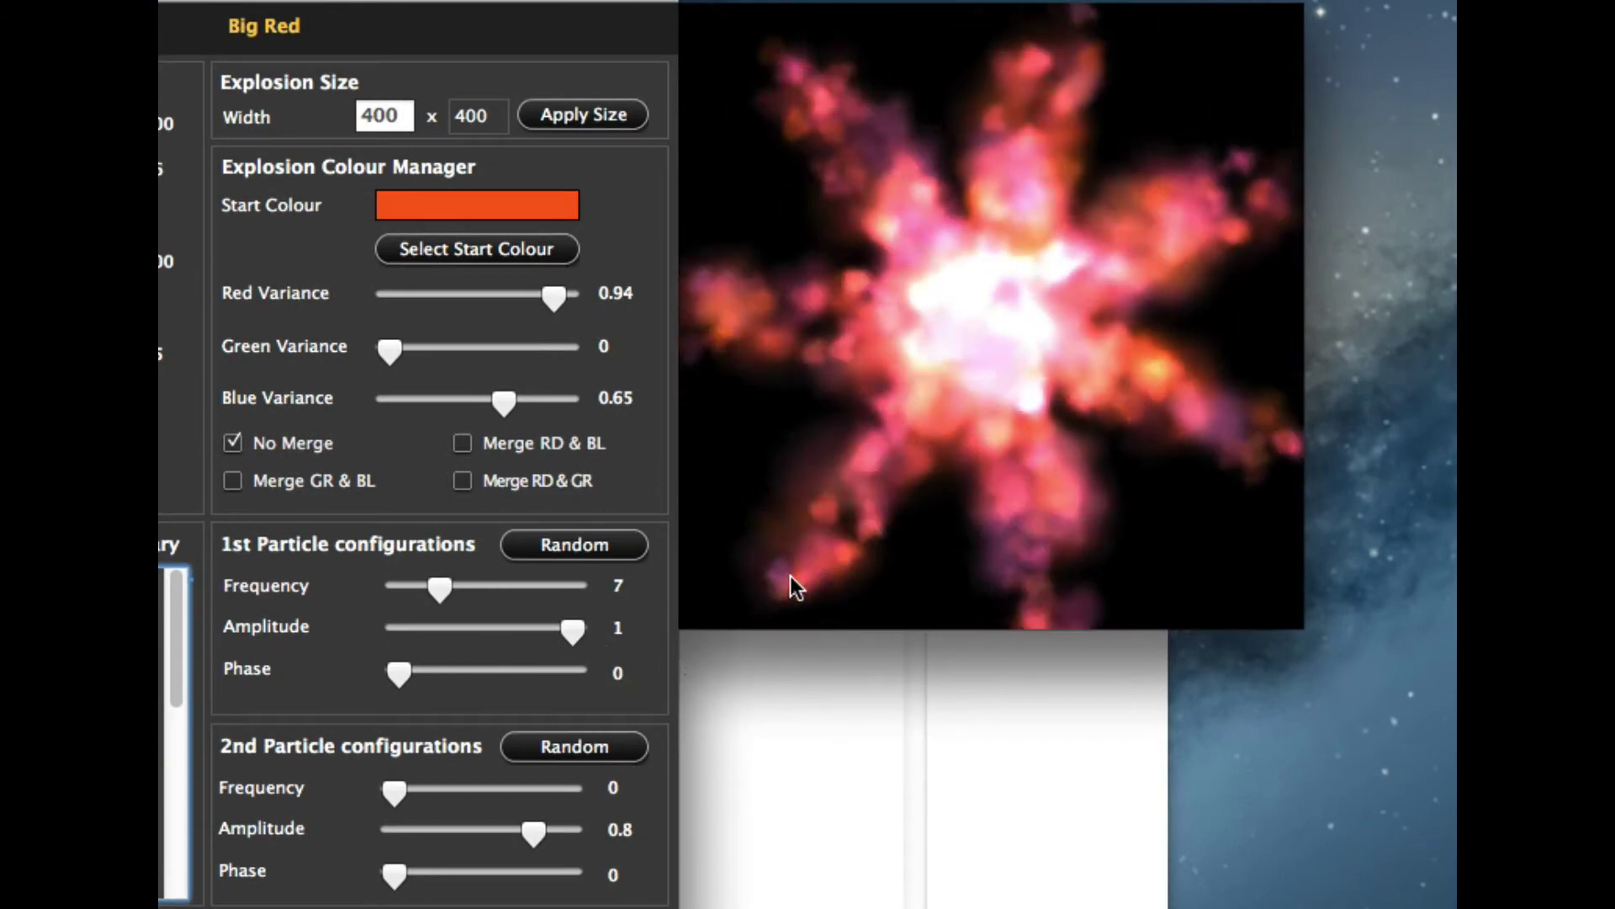
pyautogui.moveTo(555, 628); pyautogui.dragTo(466, 632)
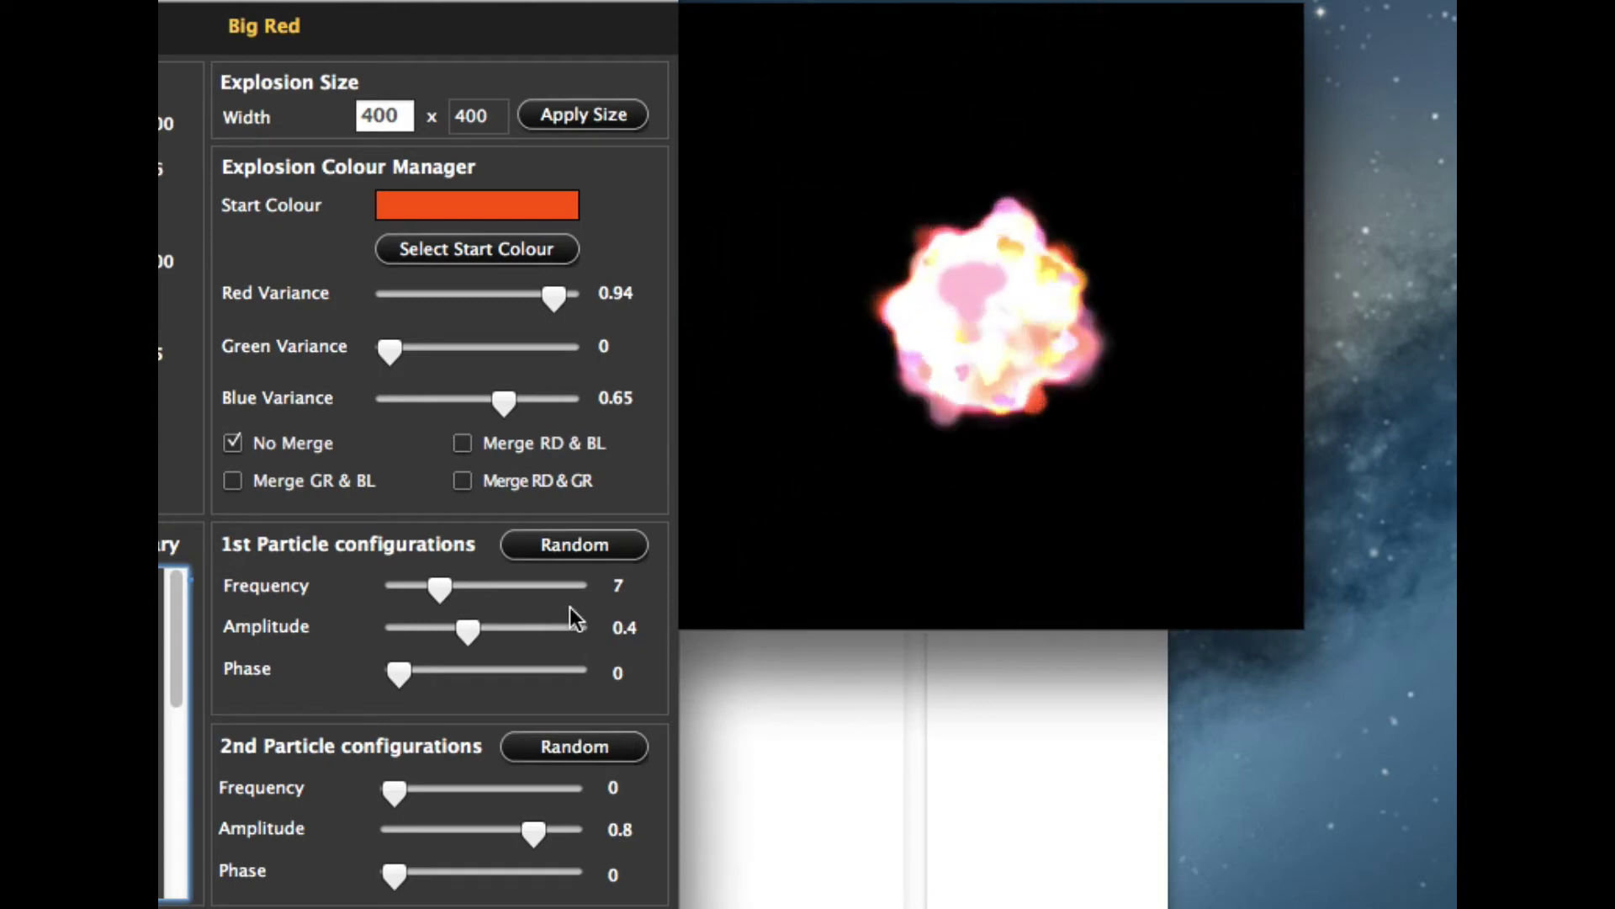
pyautogui.moveTo(467, 632); pyautogui.dragTo(350, 628)
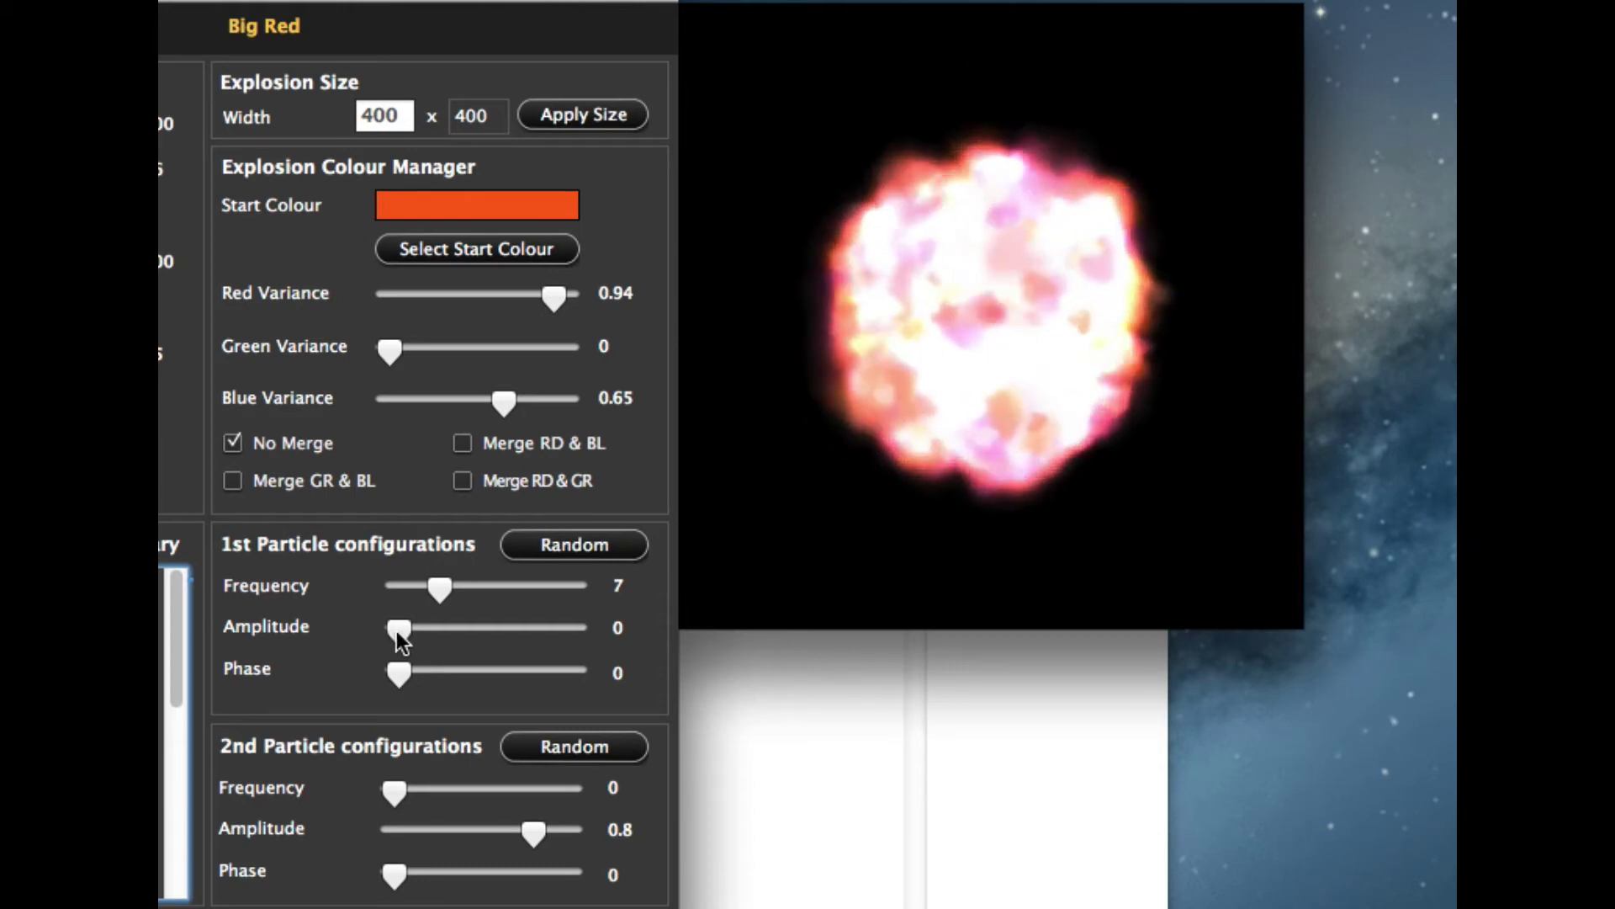
pyautogui.moveTo(411, 630); pyautogui.dragTo(528, 627)
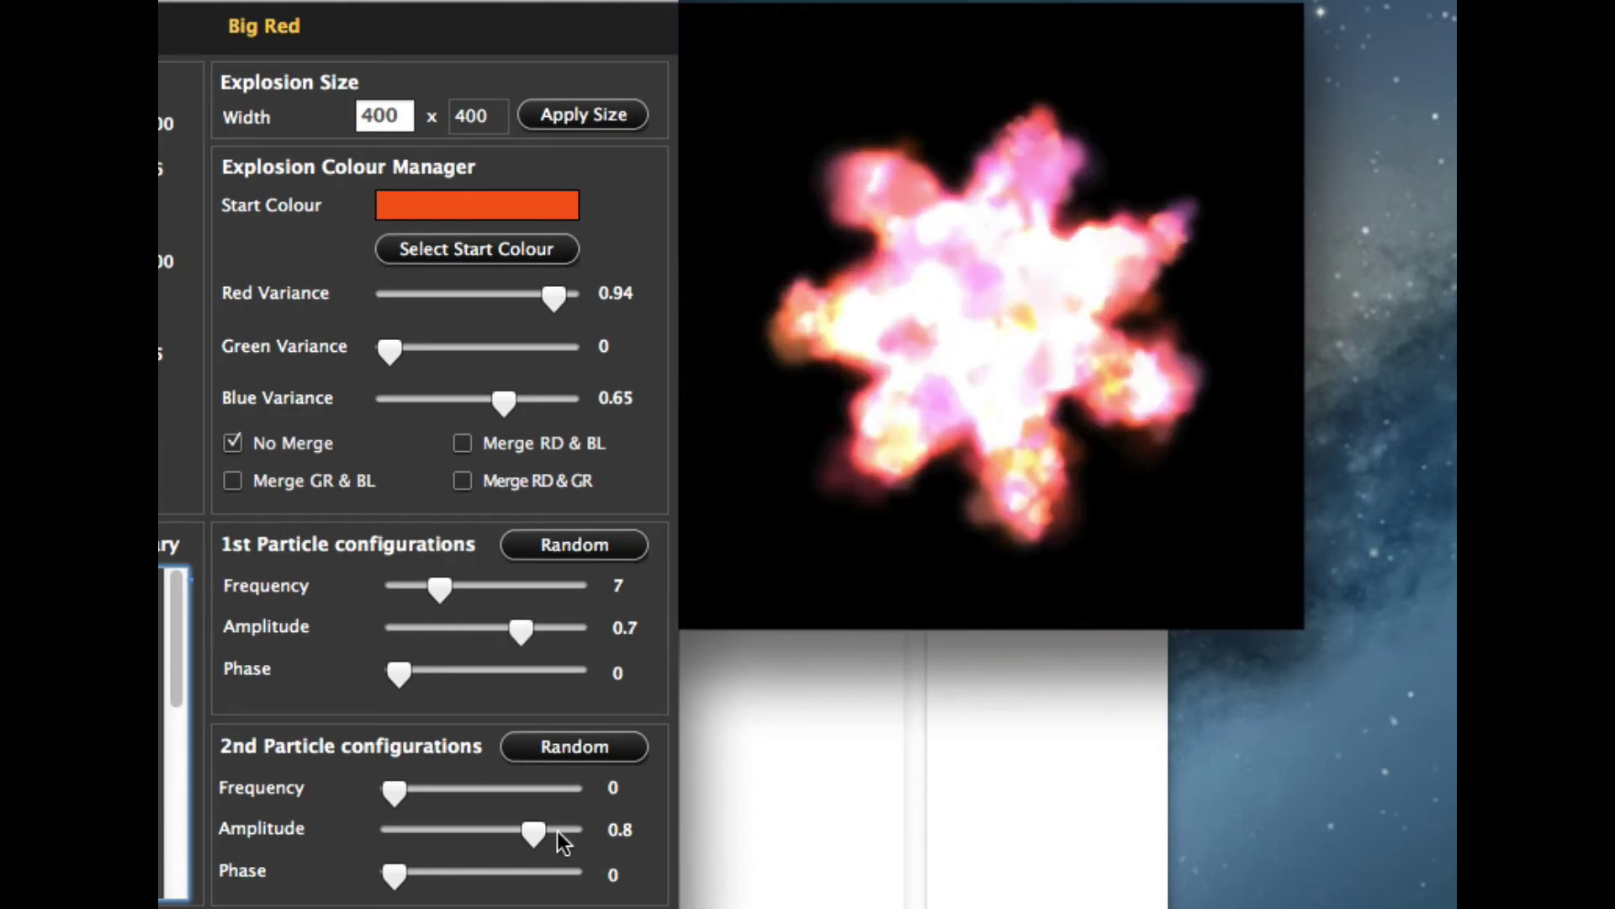
# Step: Set the 2nd particle to Frequency 11, Amplitude 0.6, Phase 0.5, and 1st-particle frequency to 15
pyautogui.moveTo(531, 835); pyautogui.dragTo(481, 832)
pyautogui.moveTo(396, 791); pyautogui.dragTo(501, 790)
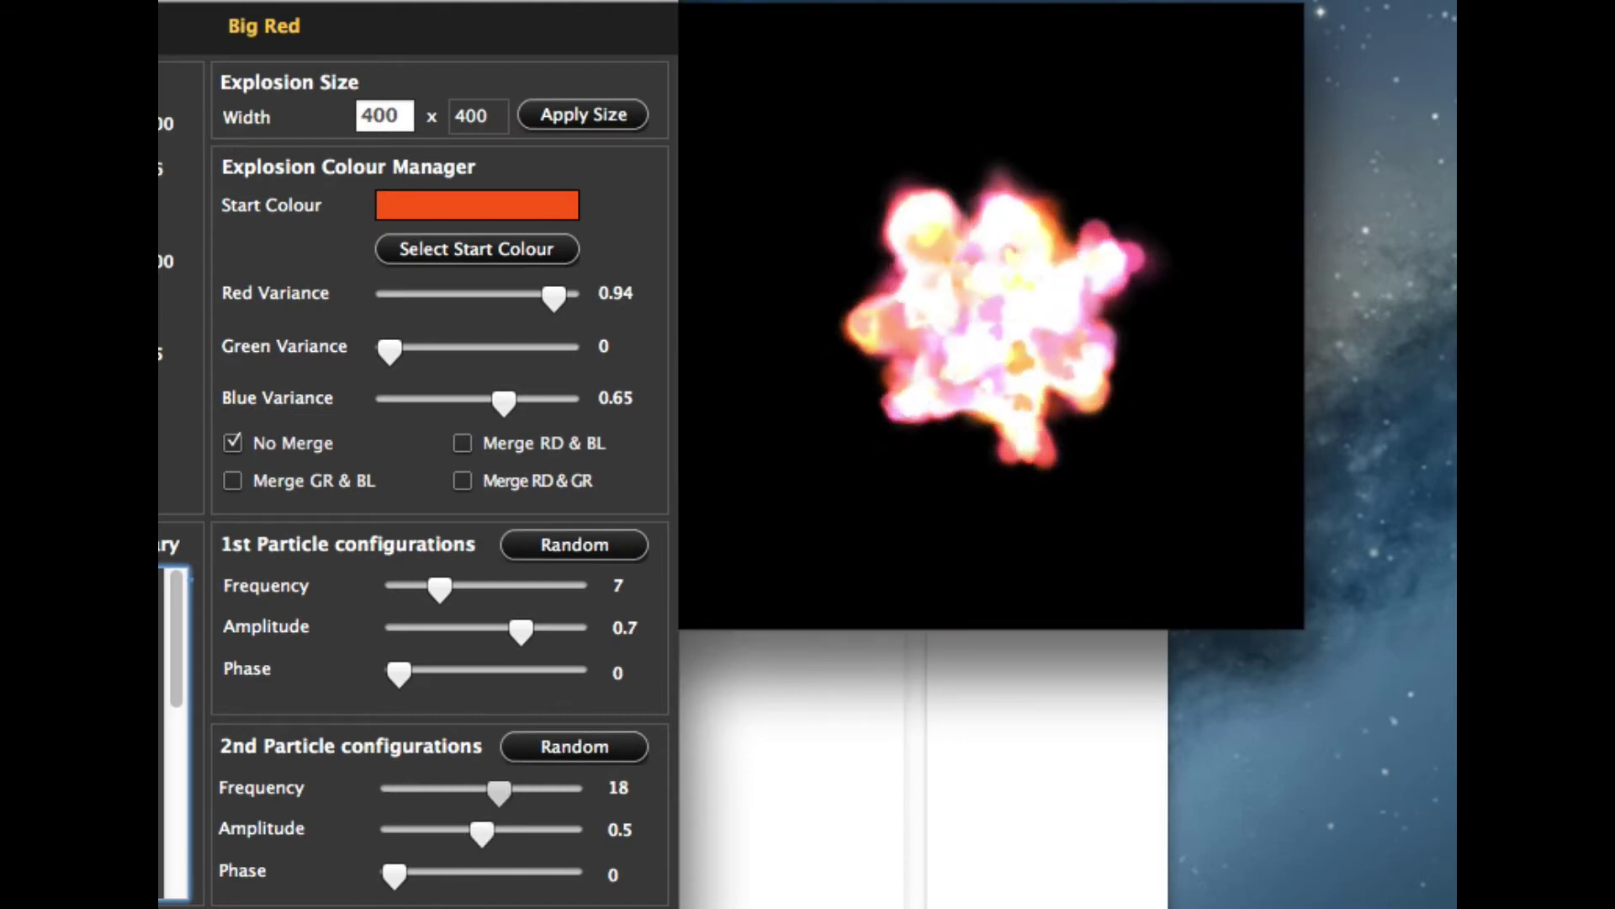
pyautogui.moveTo(400, 877); pyautogui.dragTo(559, 876)
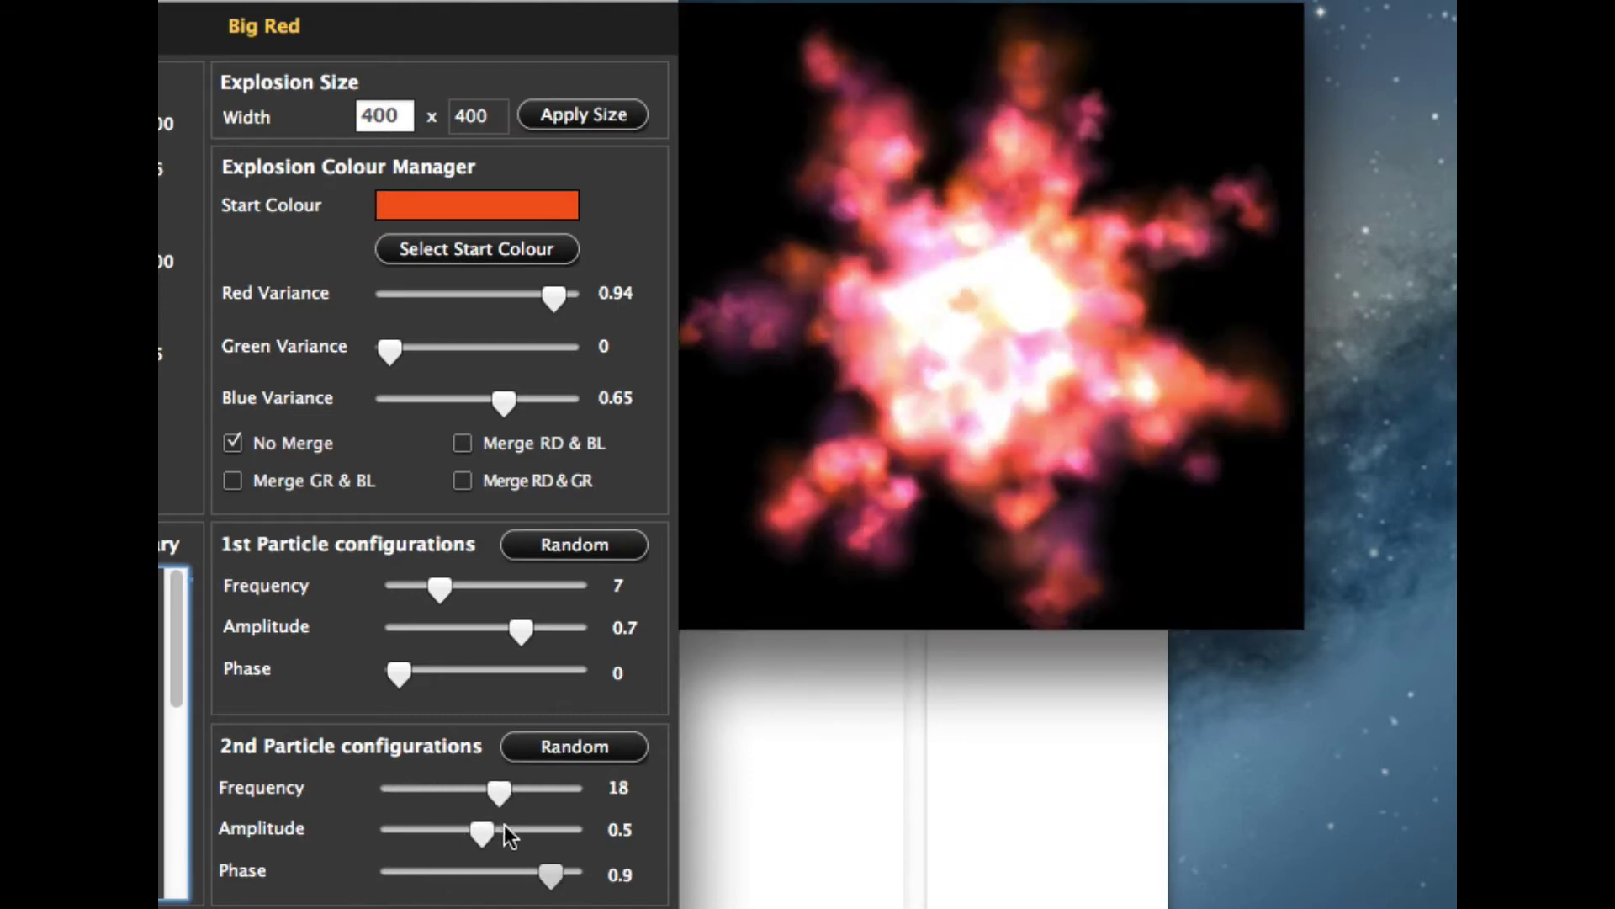
pyautogui.moveTo(474, 823); pyautogui.dragTo(507, 829)
pyautogui.moveTo(439, 587); pyautogui.dragTo(490, 583)
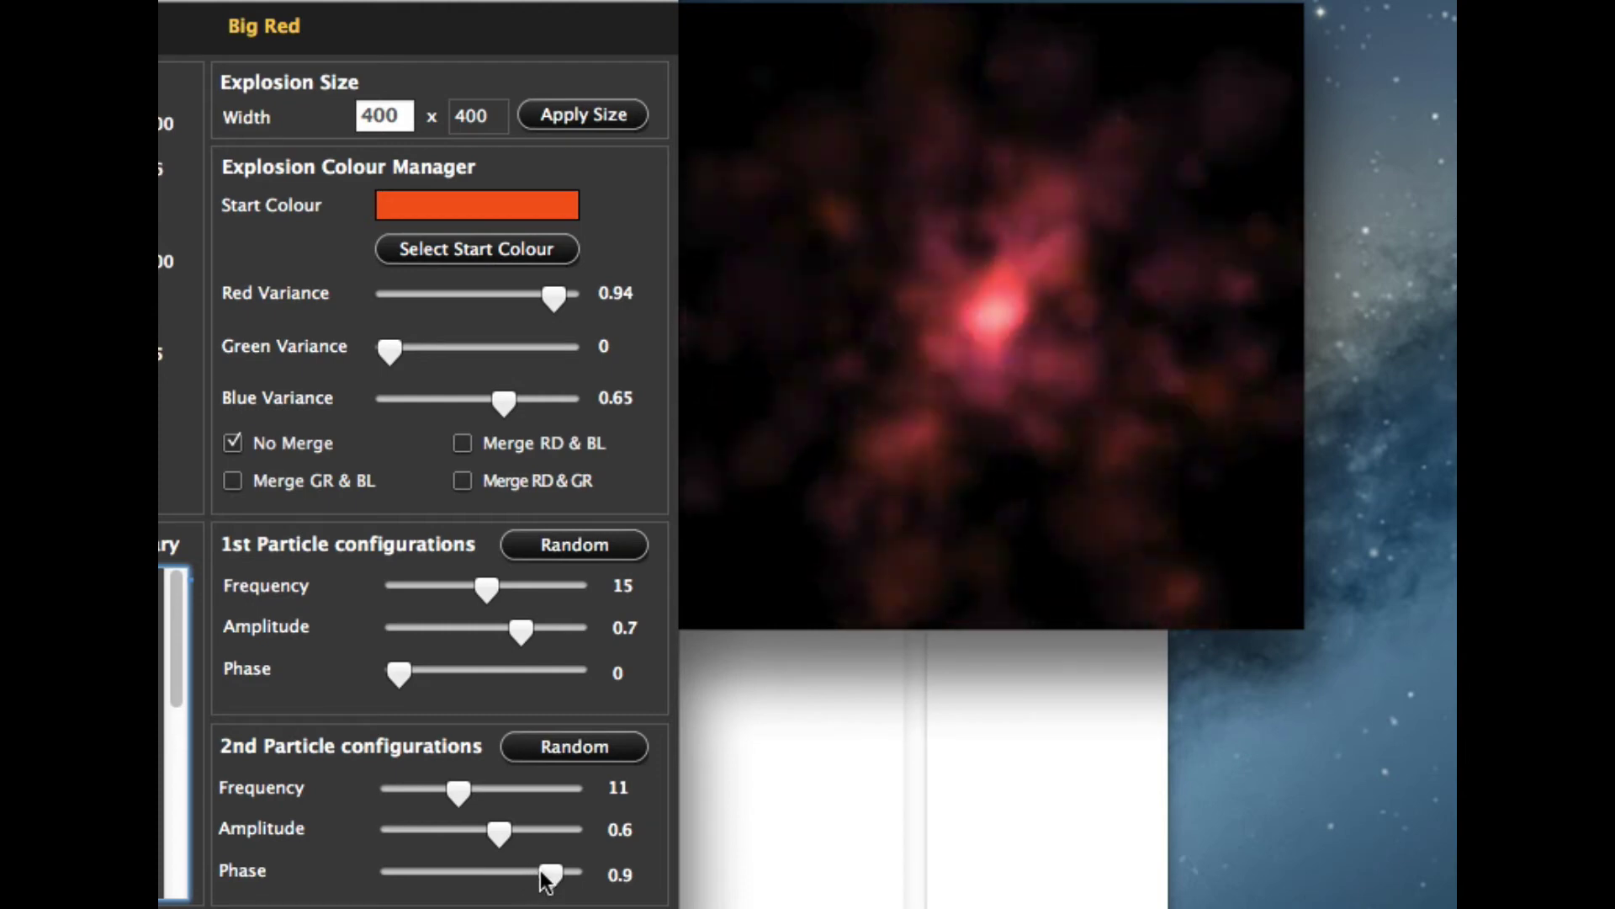
pyautogui.moveTo(547, 875); pyautogui.dragTo(474, 875)
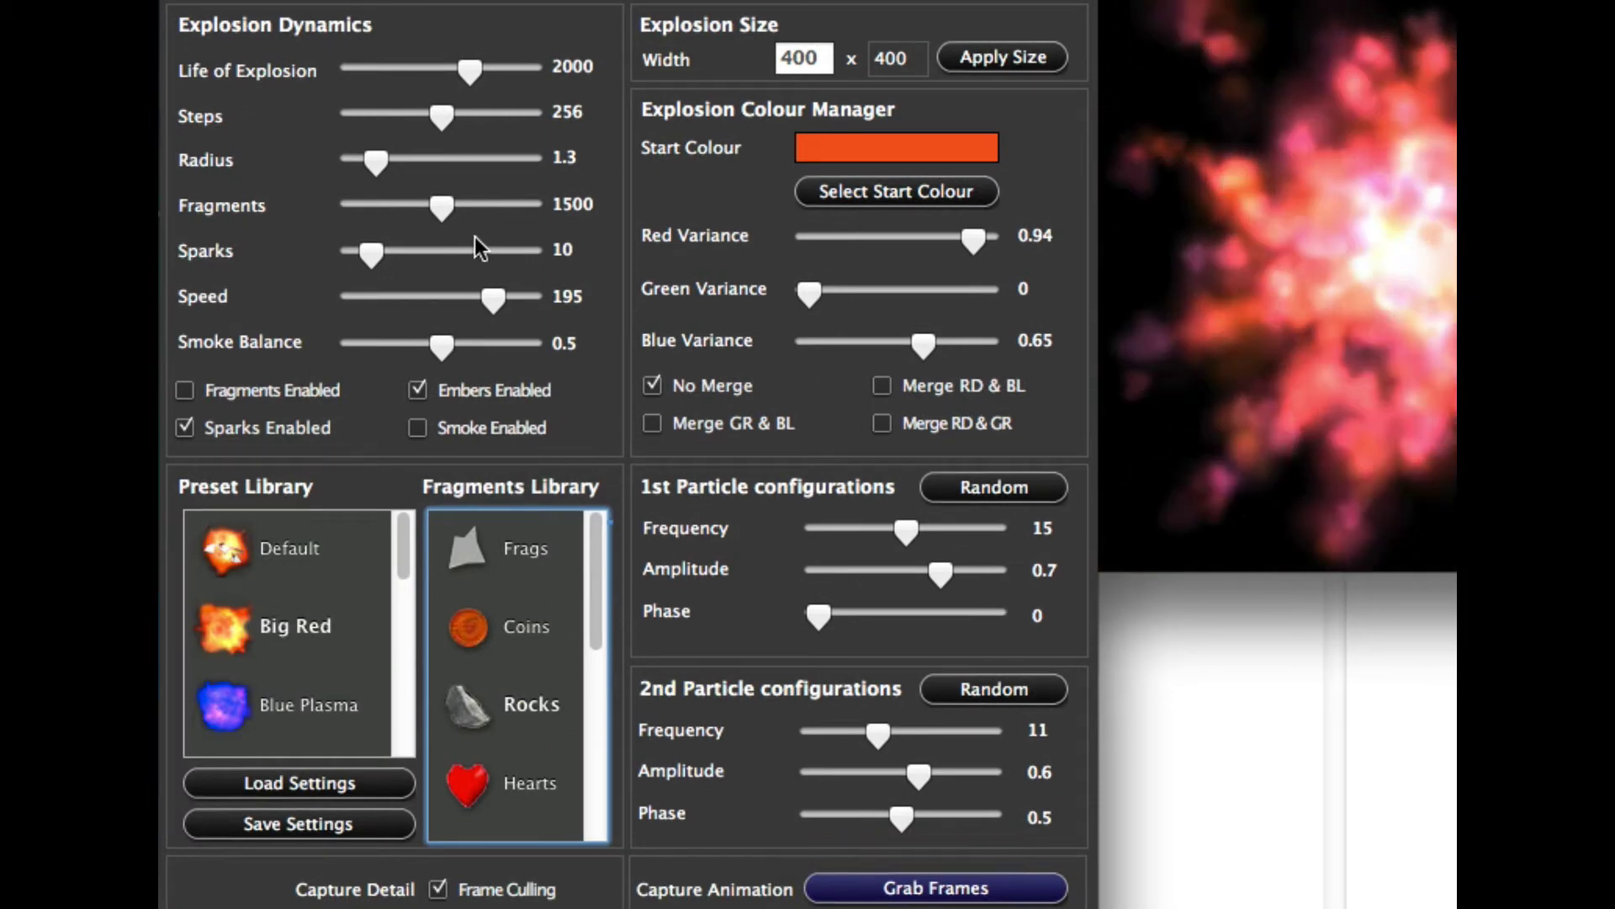
# Step: Set Radius to 0.2 and Life of Explosion to 425 in Explosion Dynamics
pyautogui.moveTo(382, 160); pyautogui.dragTo(351, 161)
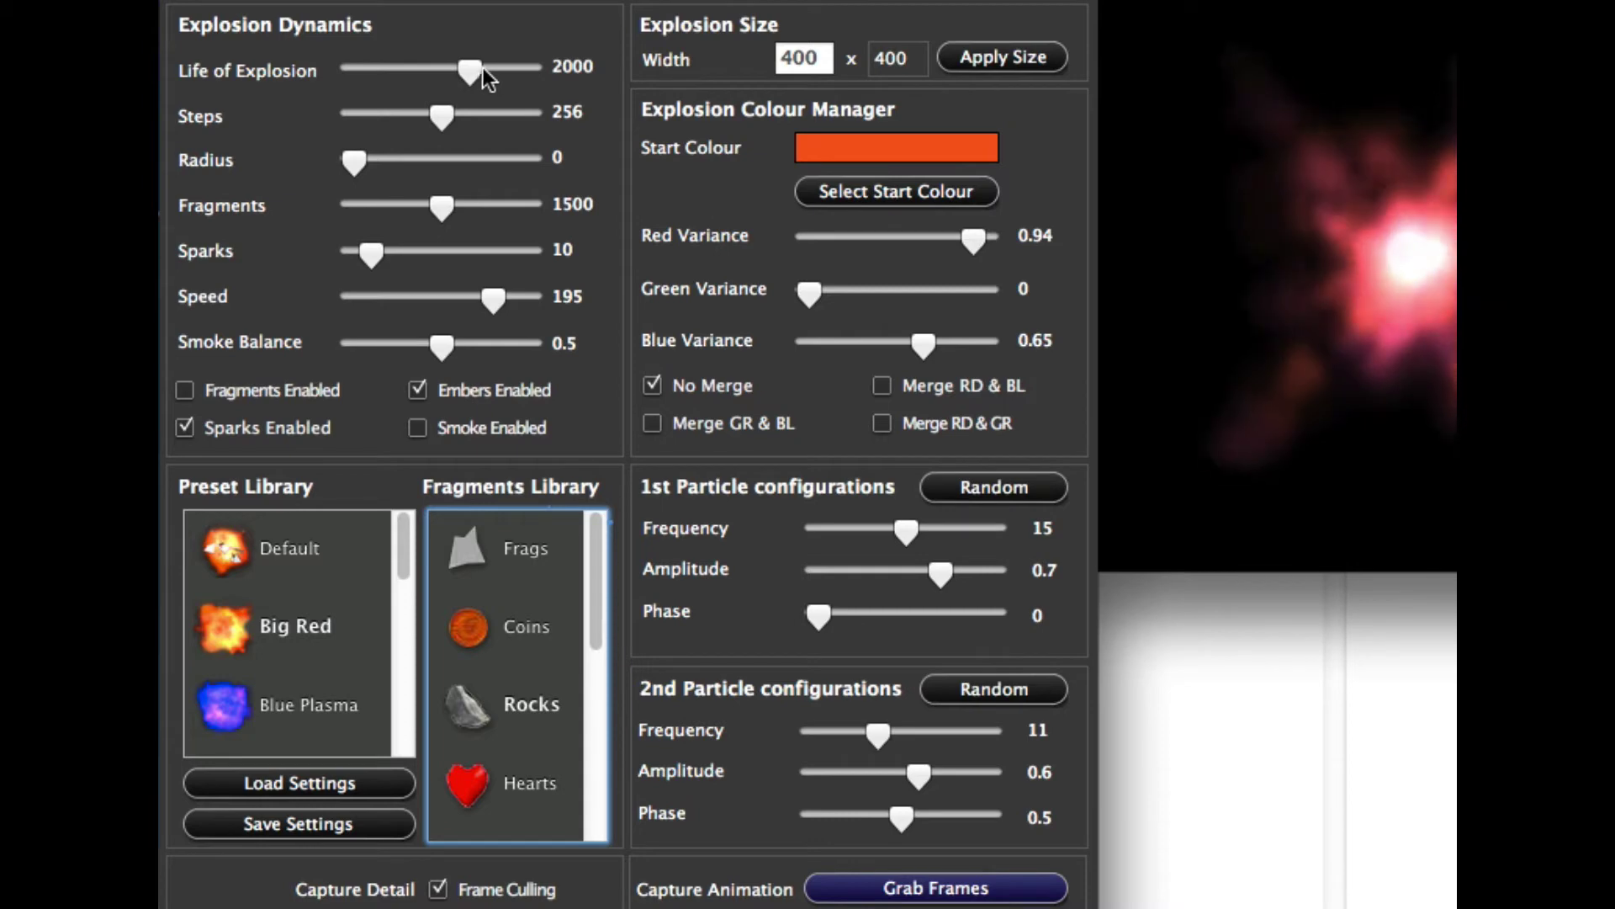
pyautogui.moveTo(483, 65); pyautogui.dragTo(306, 67)
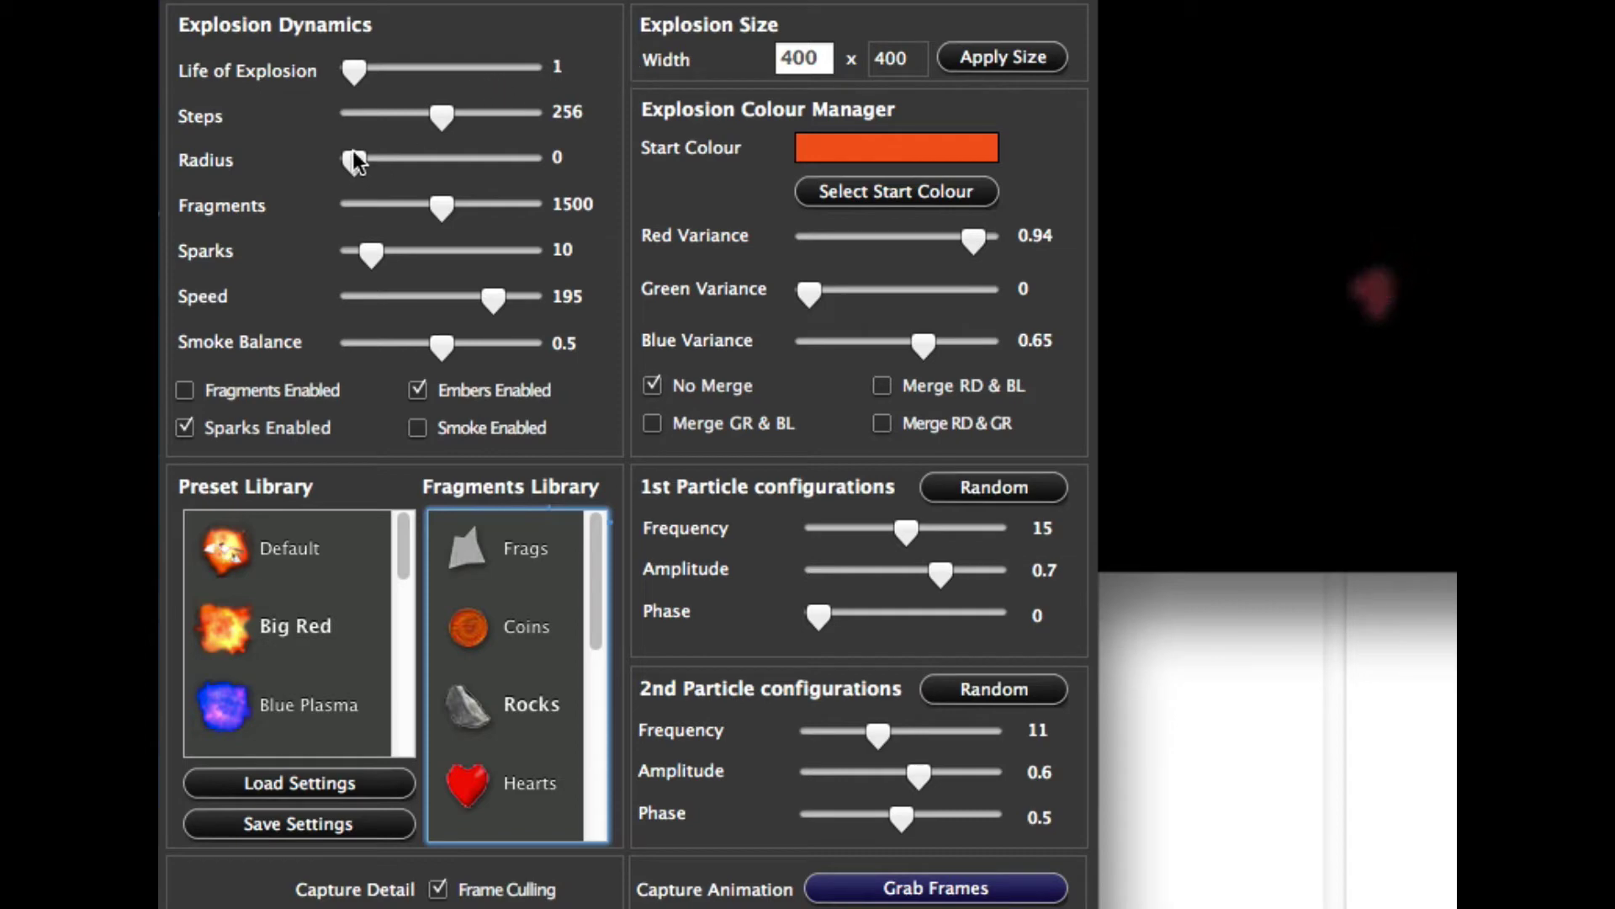
pyautogui.click(423, 156)
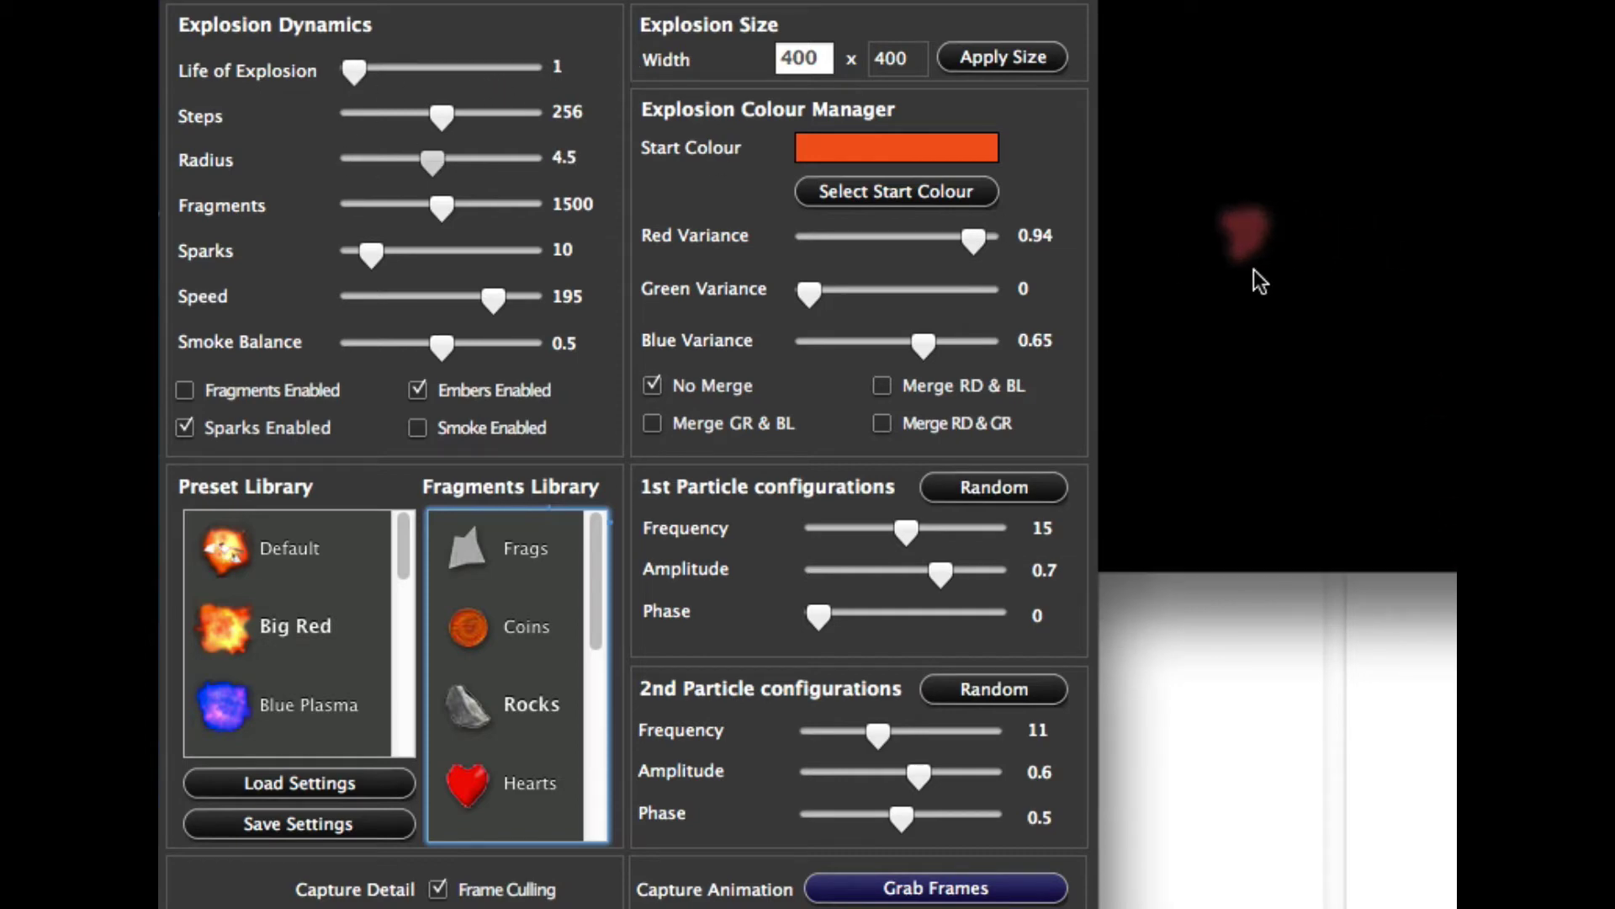
pyautogui.moveTo(416, 157); pyautogui.dragTo(351, 160)
pyautogui.moveTo(355, 79); pyautogui.dragTo(379, 71)
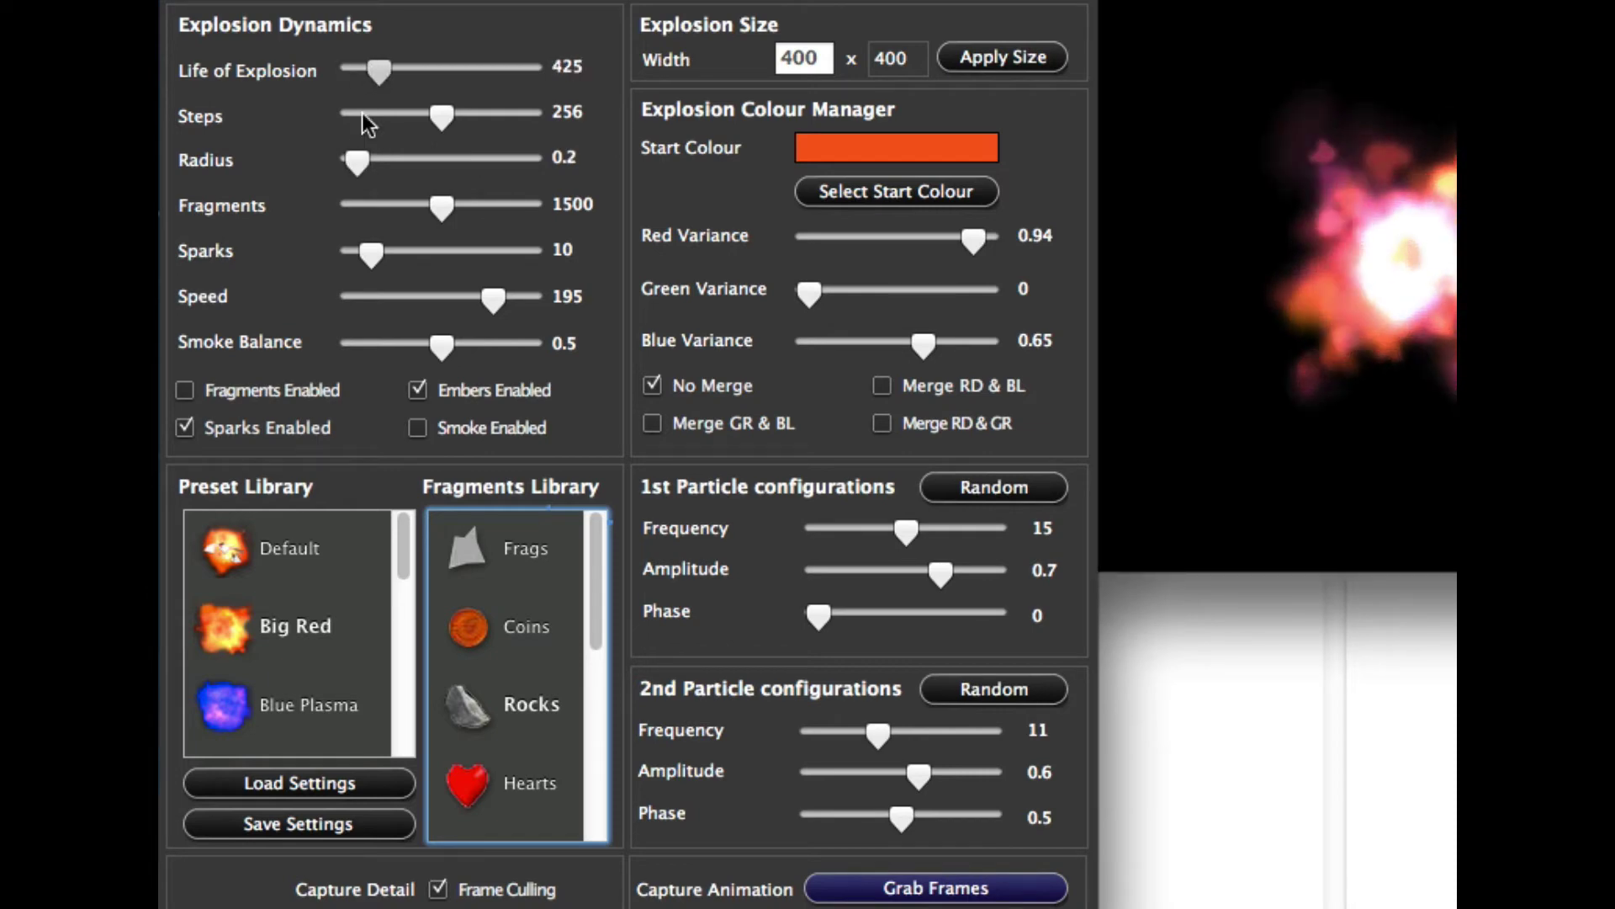
# Step: Set Steps to 18, Radius to 2.3 and Sparks to 3 in Explosion Dynamics
pyautogui.moveTo(440, 114); pyautogui.dragTo(299, 114)
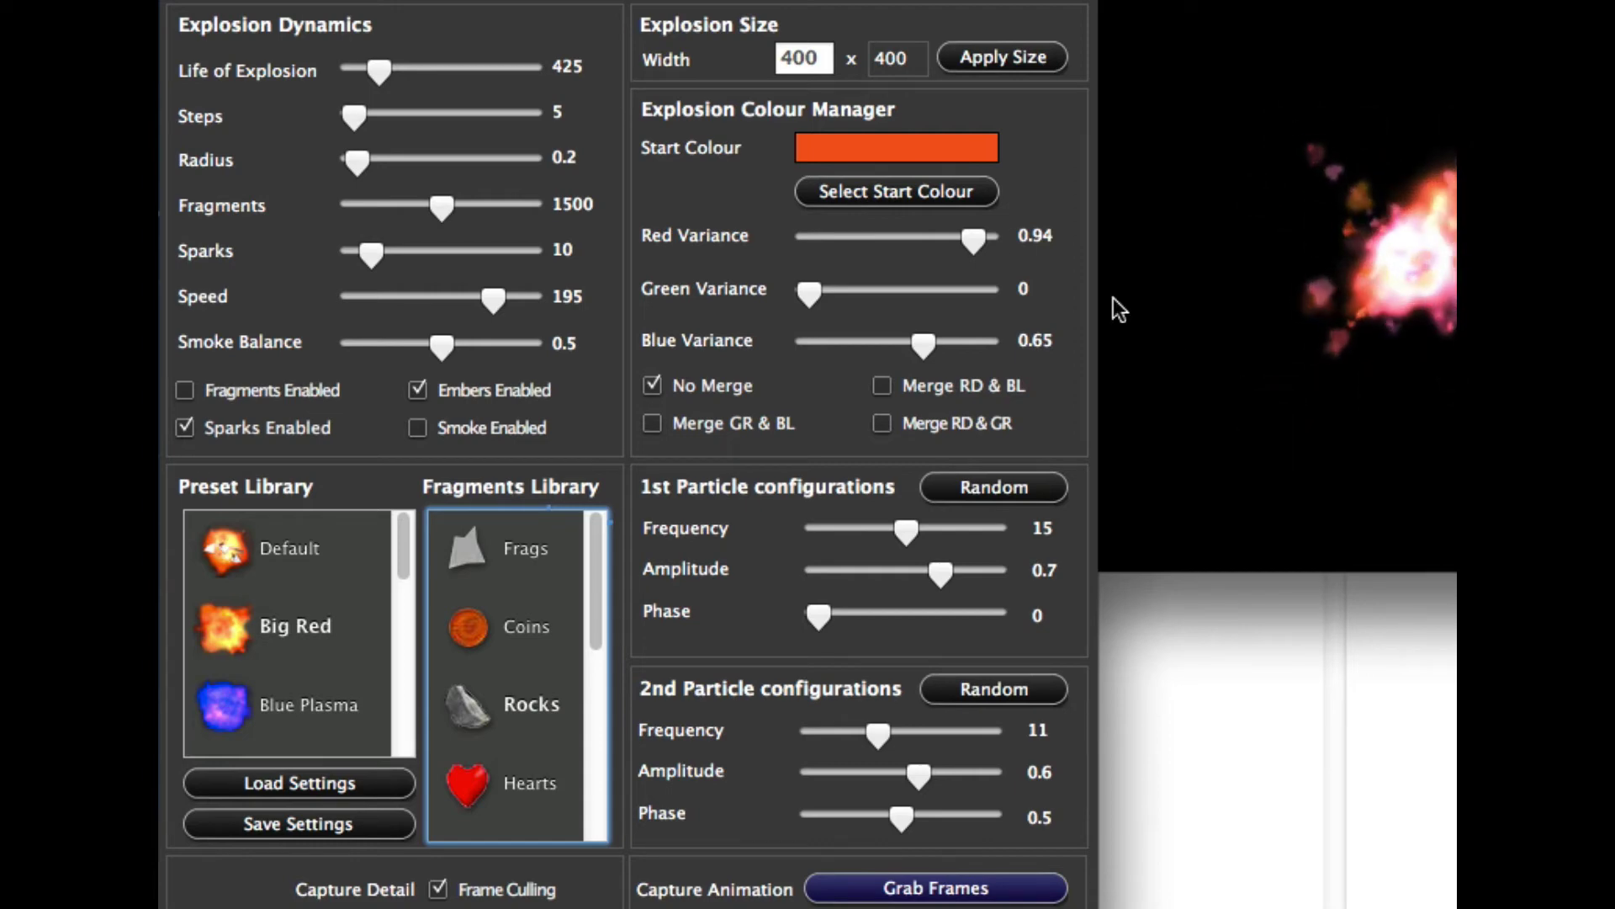
pyautogui.moveTo(360, 113); pyautogui.dragTo(520, 113)
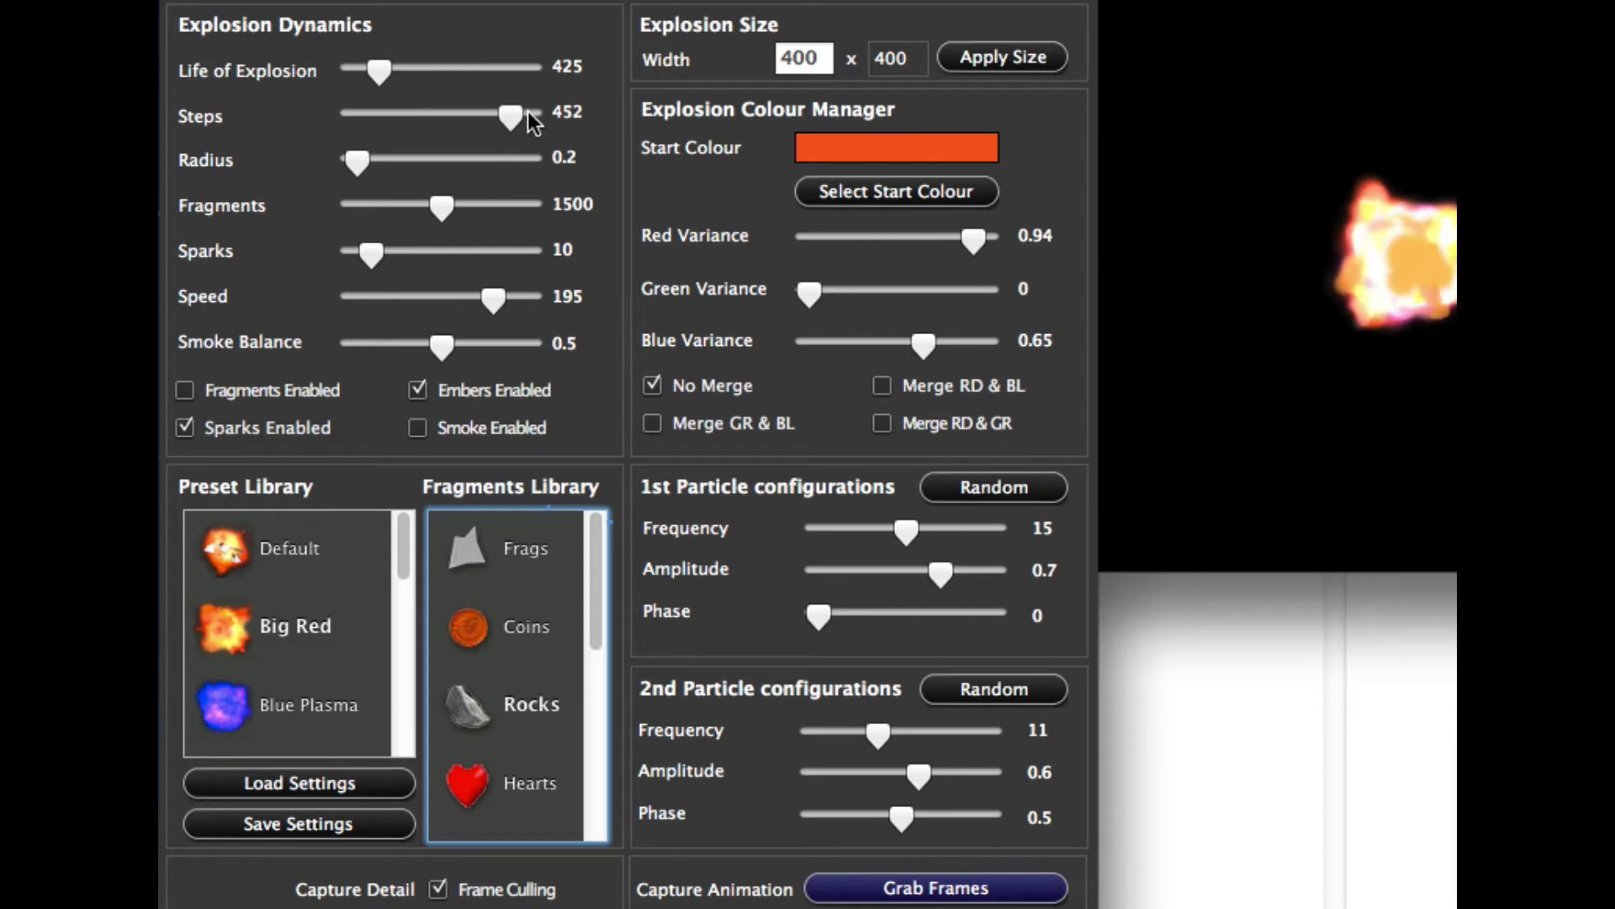
pyautogui.moveTo(501, 114); pyautogui.dragTo(437, 113)
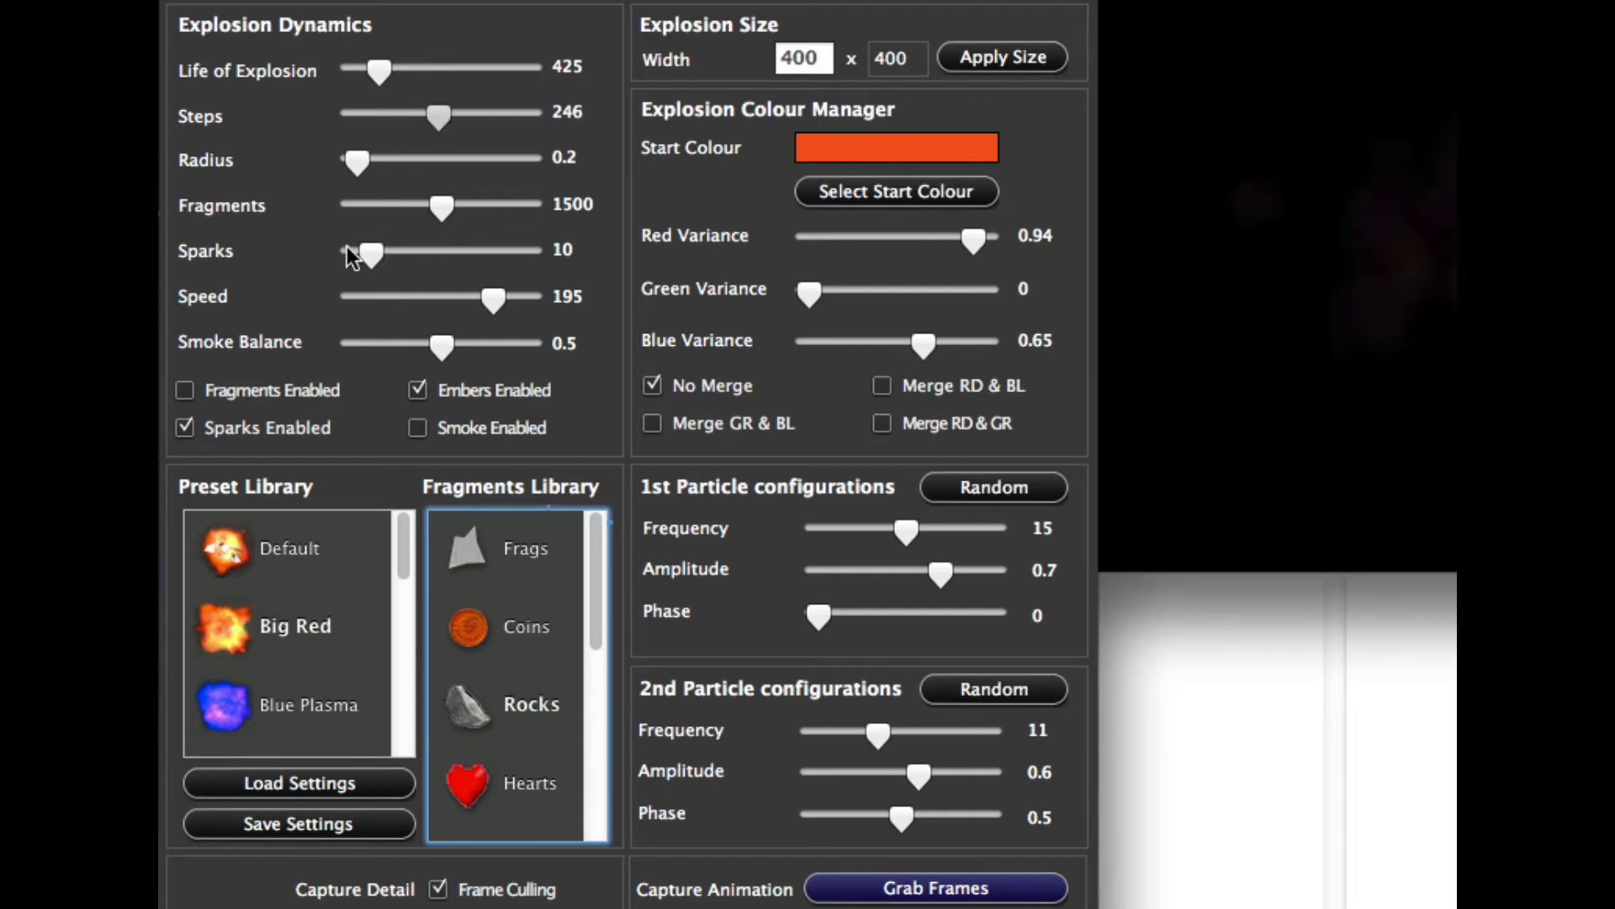
pyautogui.moveTo(369, 254); pyautogui.dragTo(552, 254)
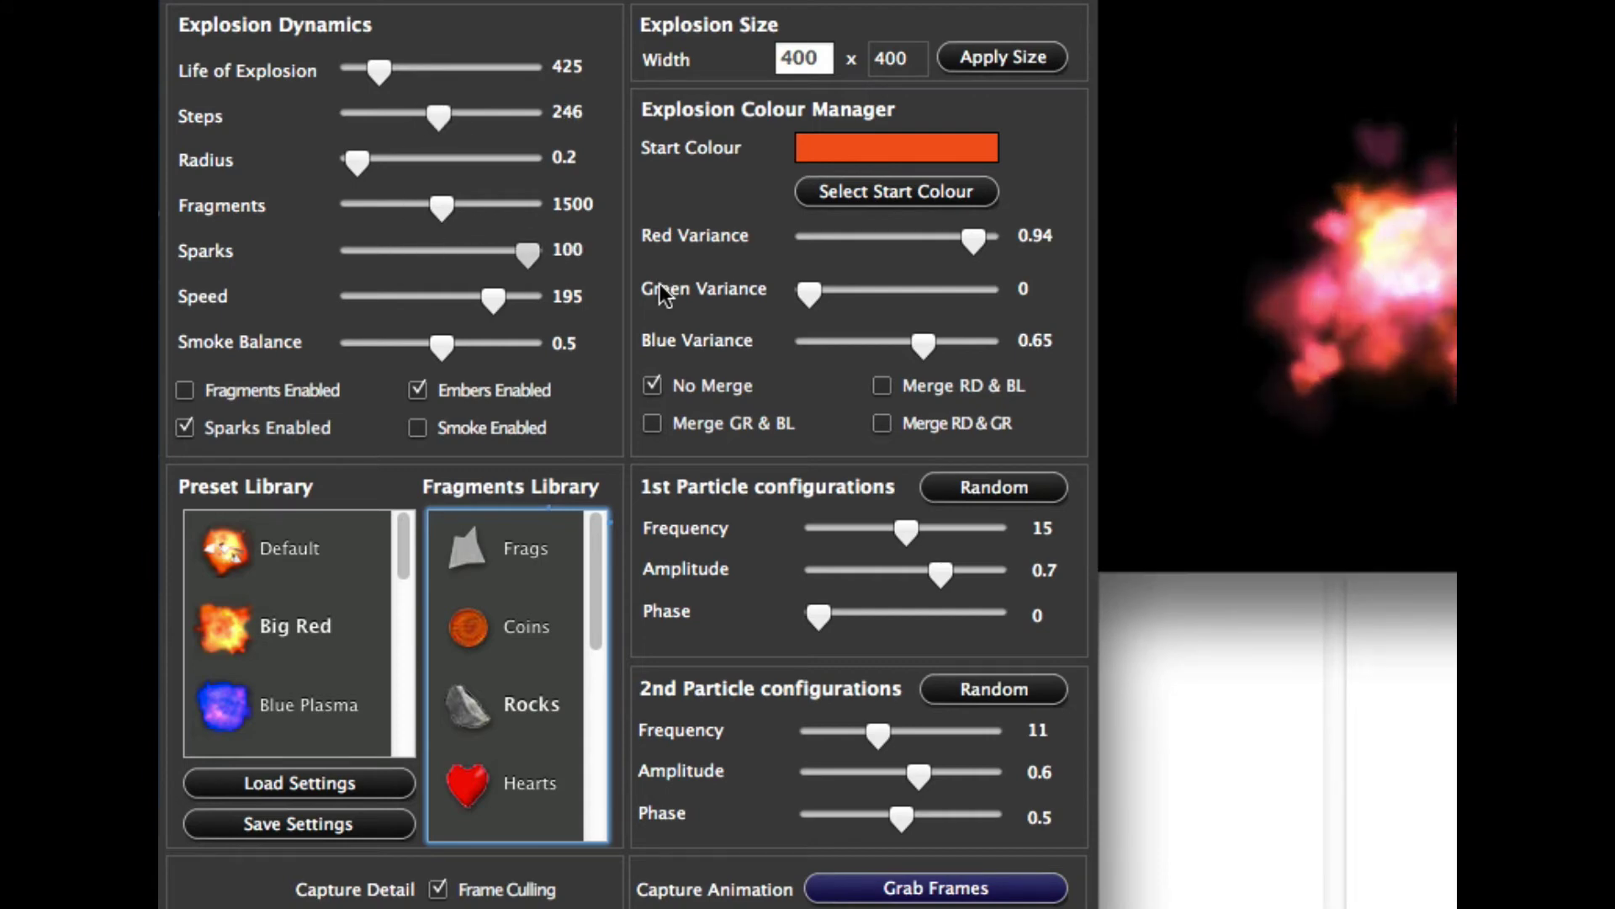
pyautogui.click(537, 259)
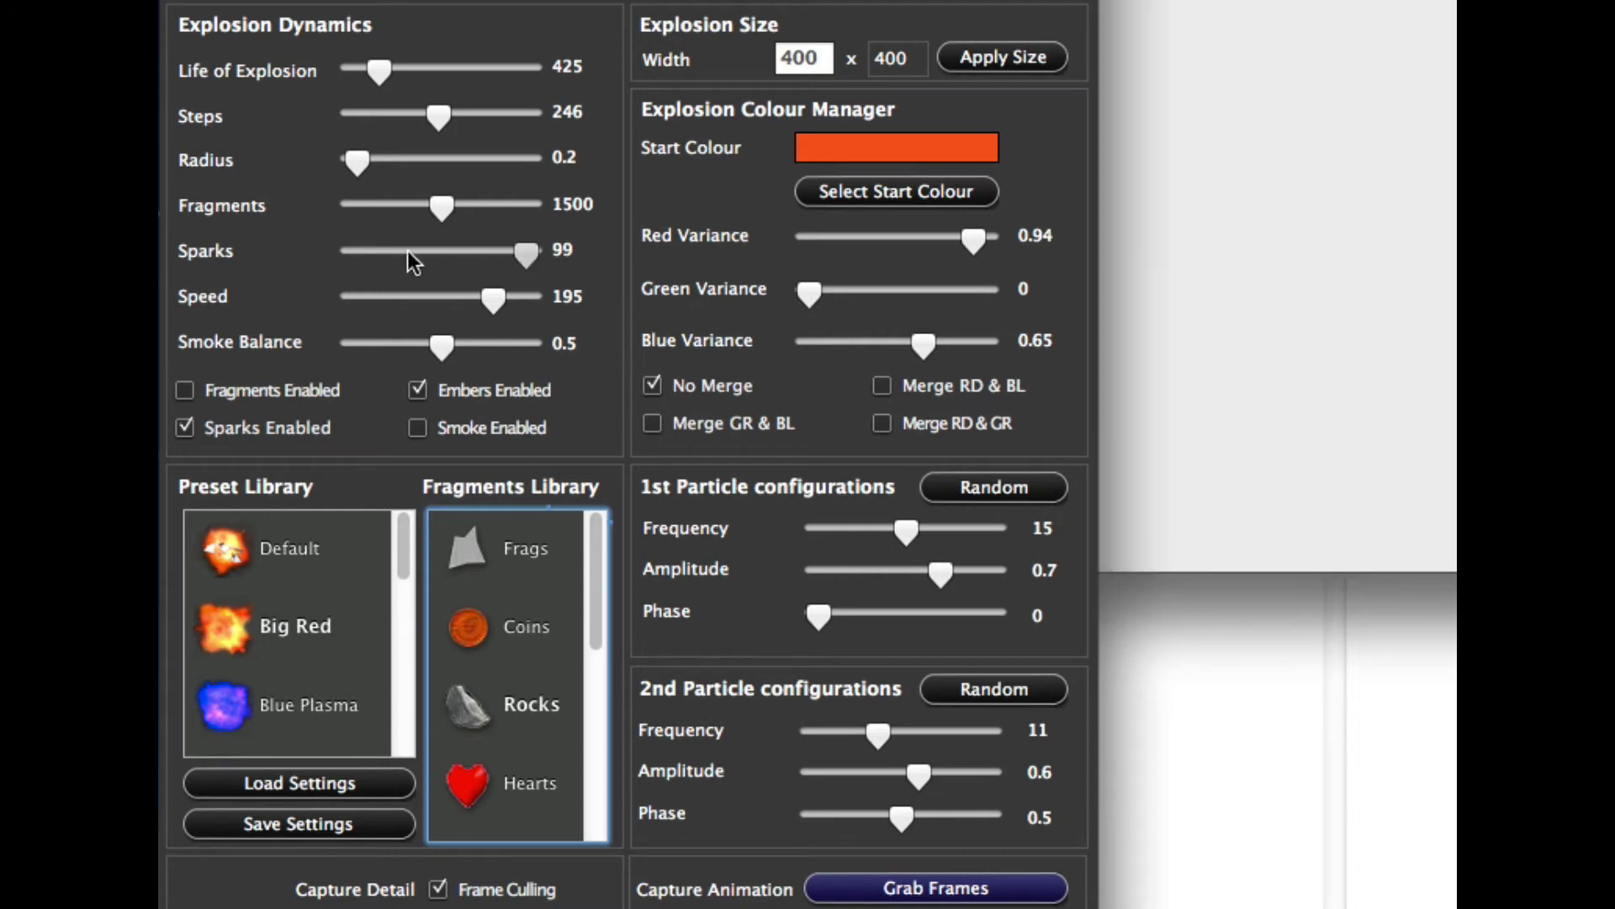
pyautogui.moveTo(439, 116); pyautogui.dragTo(359, 118)
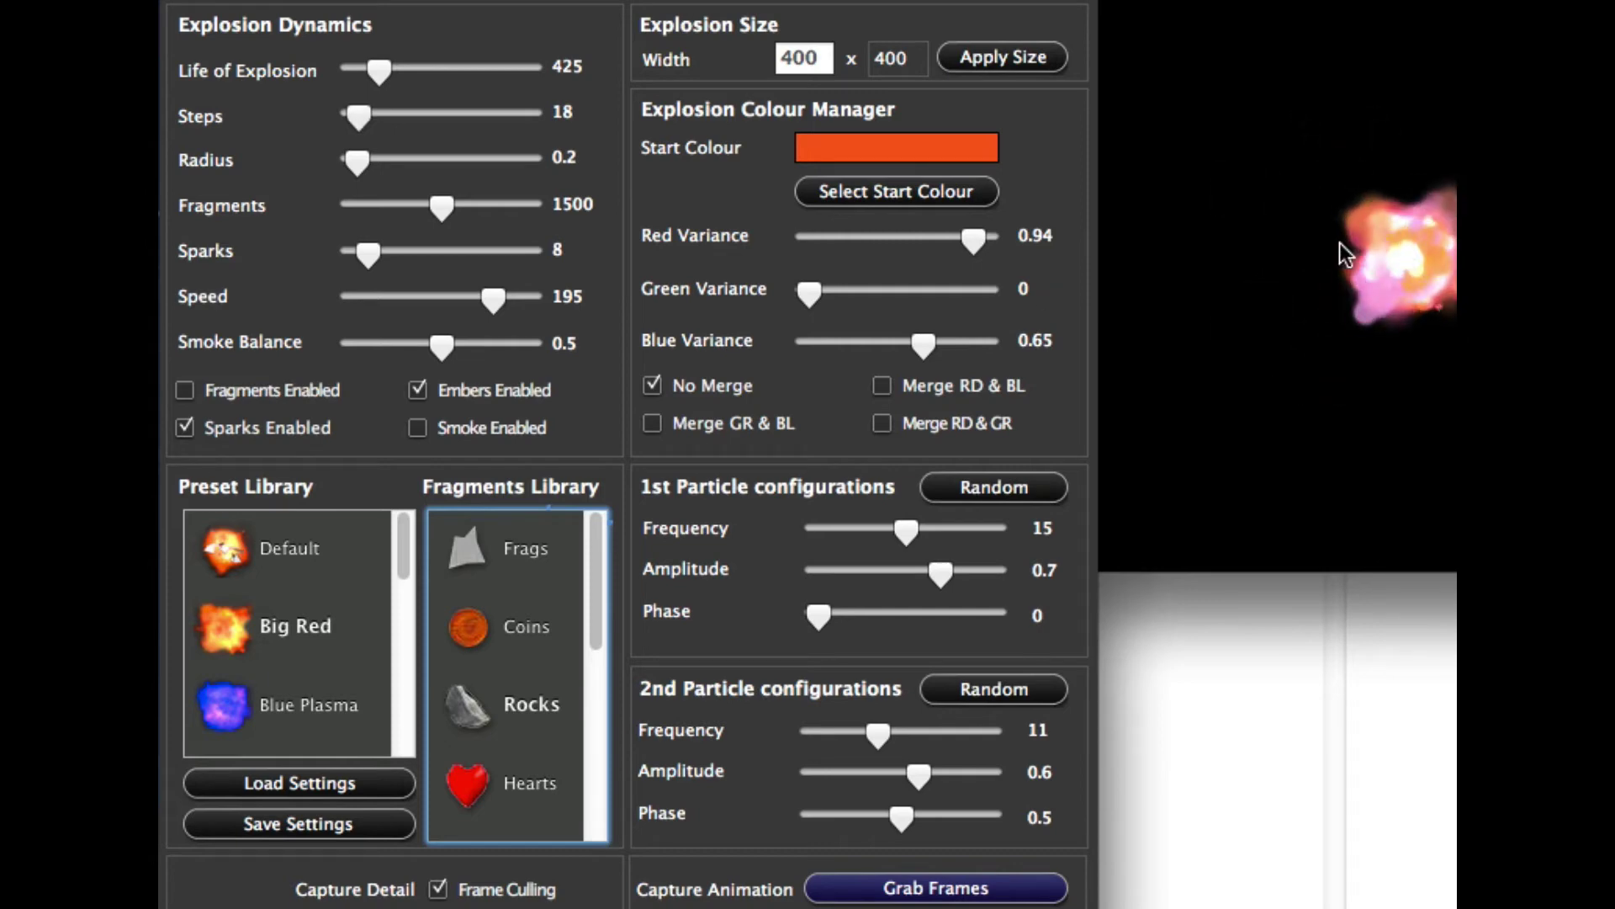
pyautogui.moveTo(368, 253); pyautogui.dragTo(439, 255)
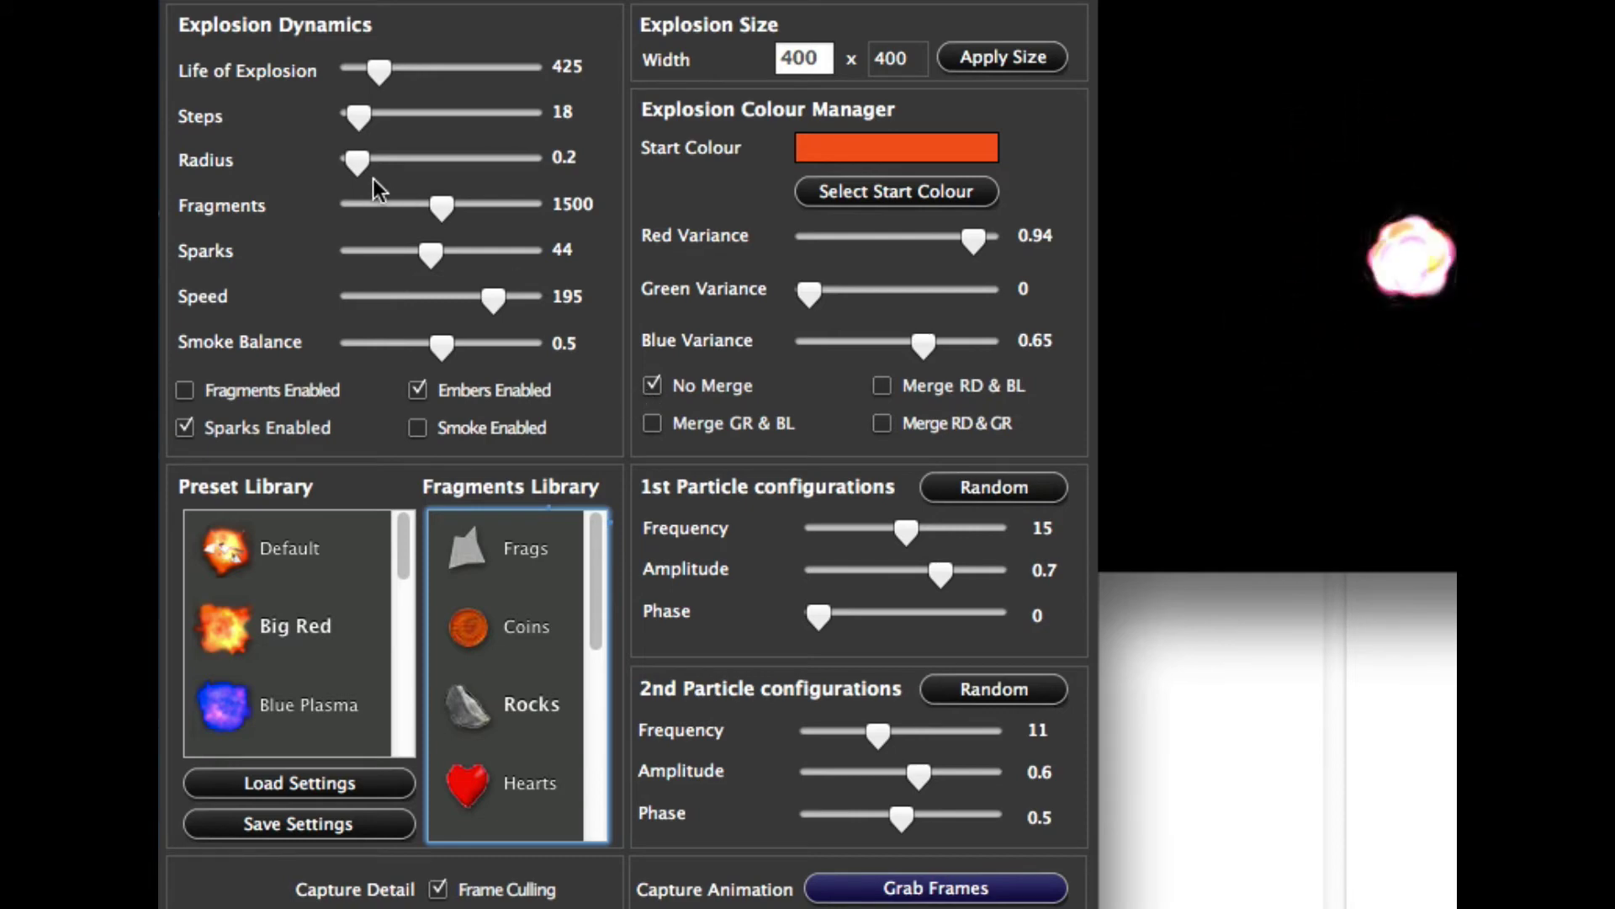
pyautogui.moveTo(361, 164); pyautogui.dragTo(395, 157)
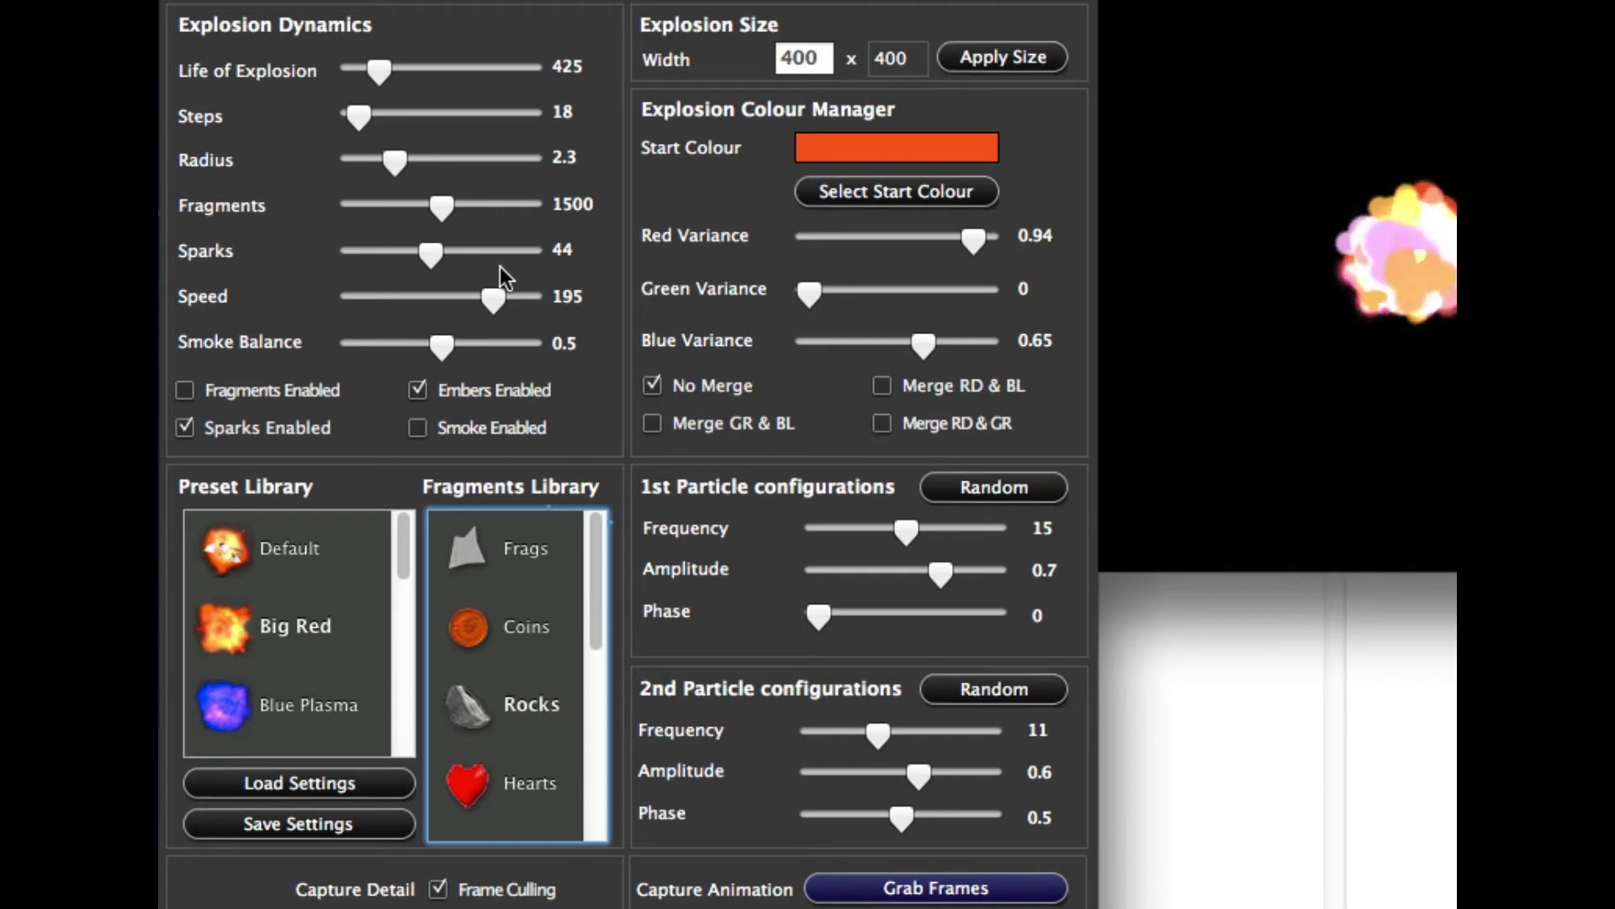
pyautogui.moveTo(432, 251)
pyautogui.mouseDown()
pyautogui.moveTo(351, 250)
pyautogui.moveTo(441, 252)
pyautogui.mouseUp()
pyautogui.moveTo(367, 67); pyautogui.dragTo(434, 69)
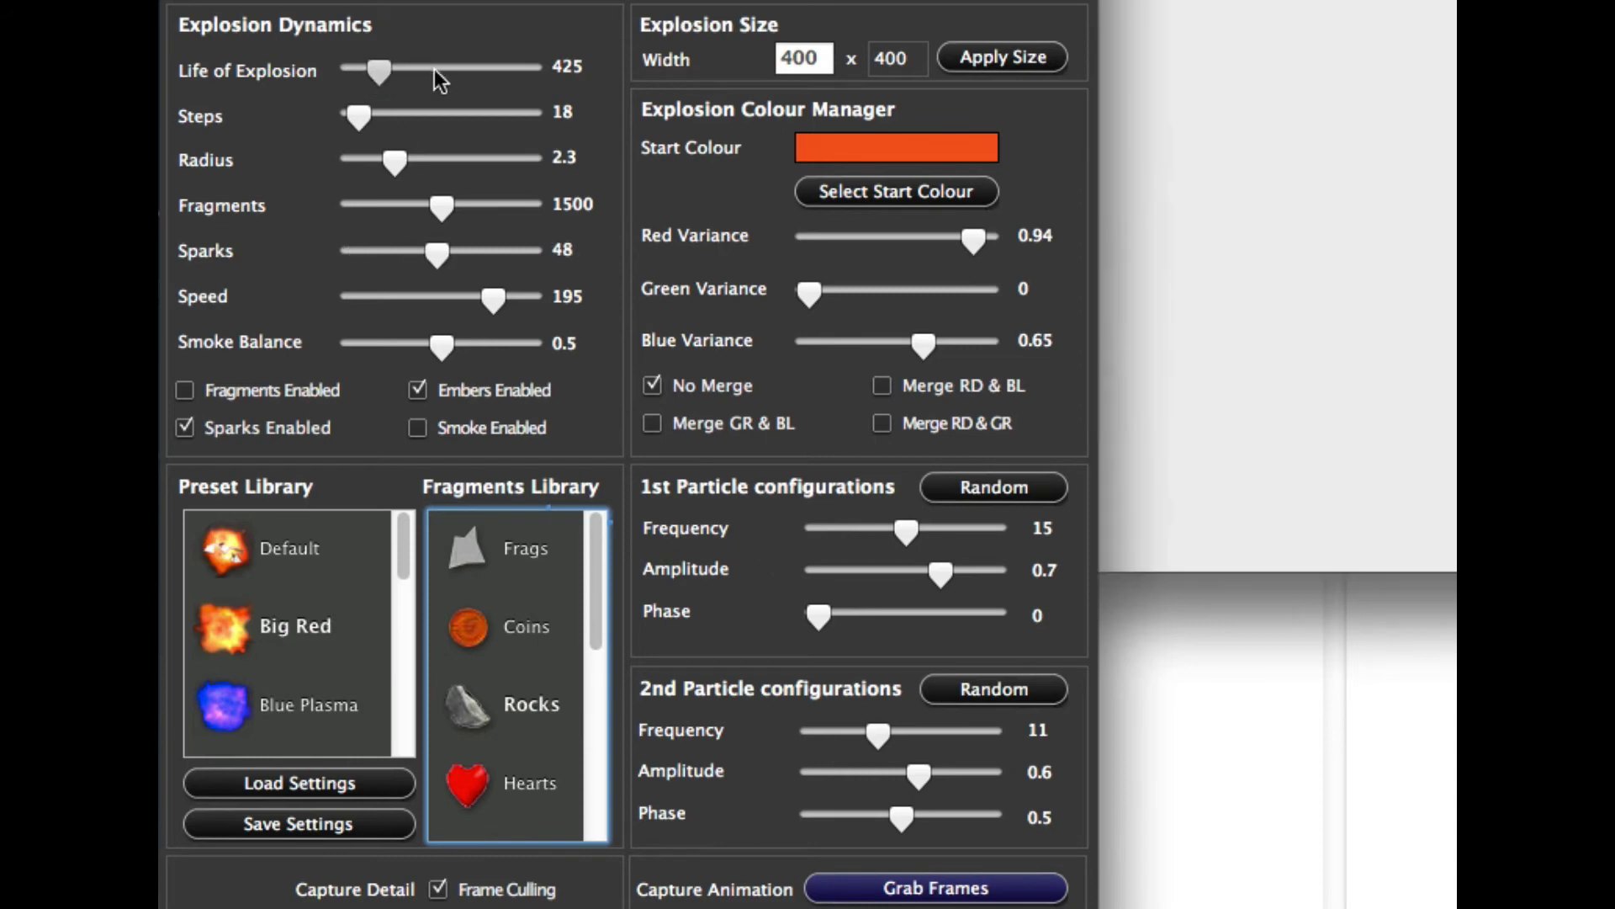
# Step: Set steps to 255 and life to 292, shrink radius, speed up particles, and use Coins fragments
pyautogui.moveTo(357, 116); pyautogui.dragTo(390, 69)
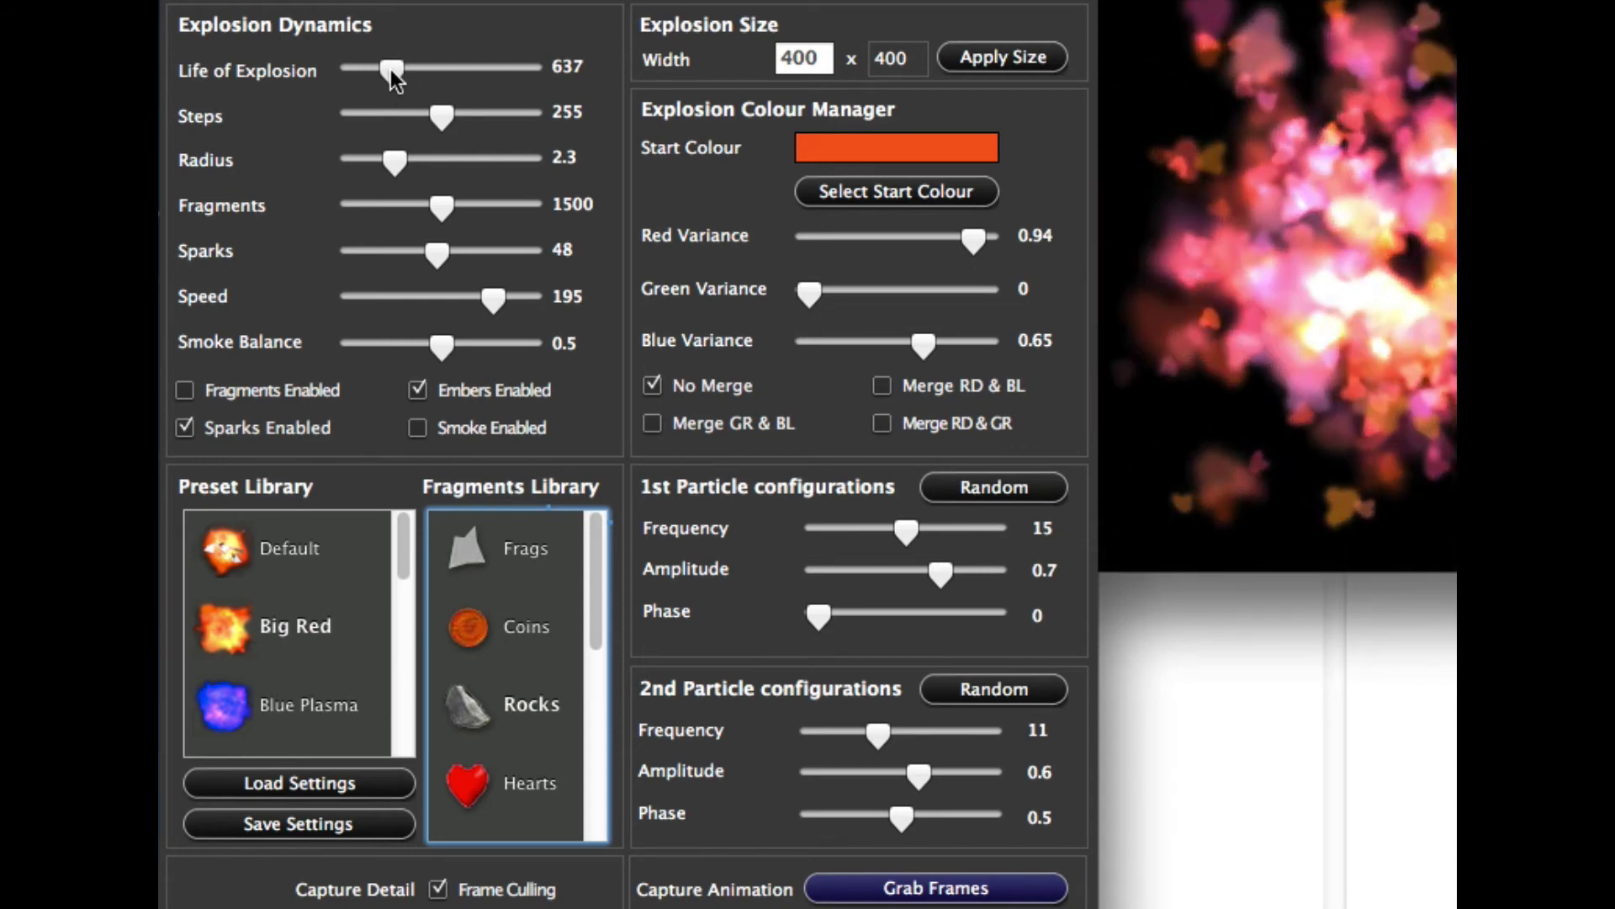
pyautogui.moveTo(390, 69); pyautogui.dragTo(371, 69)
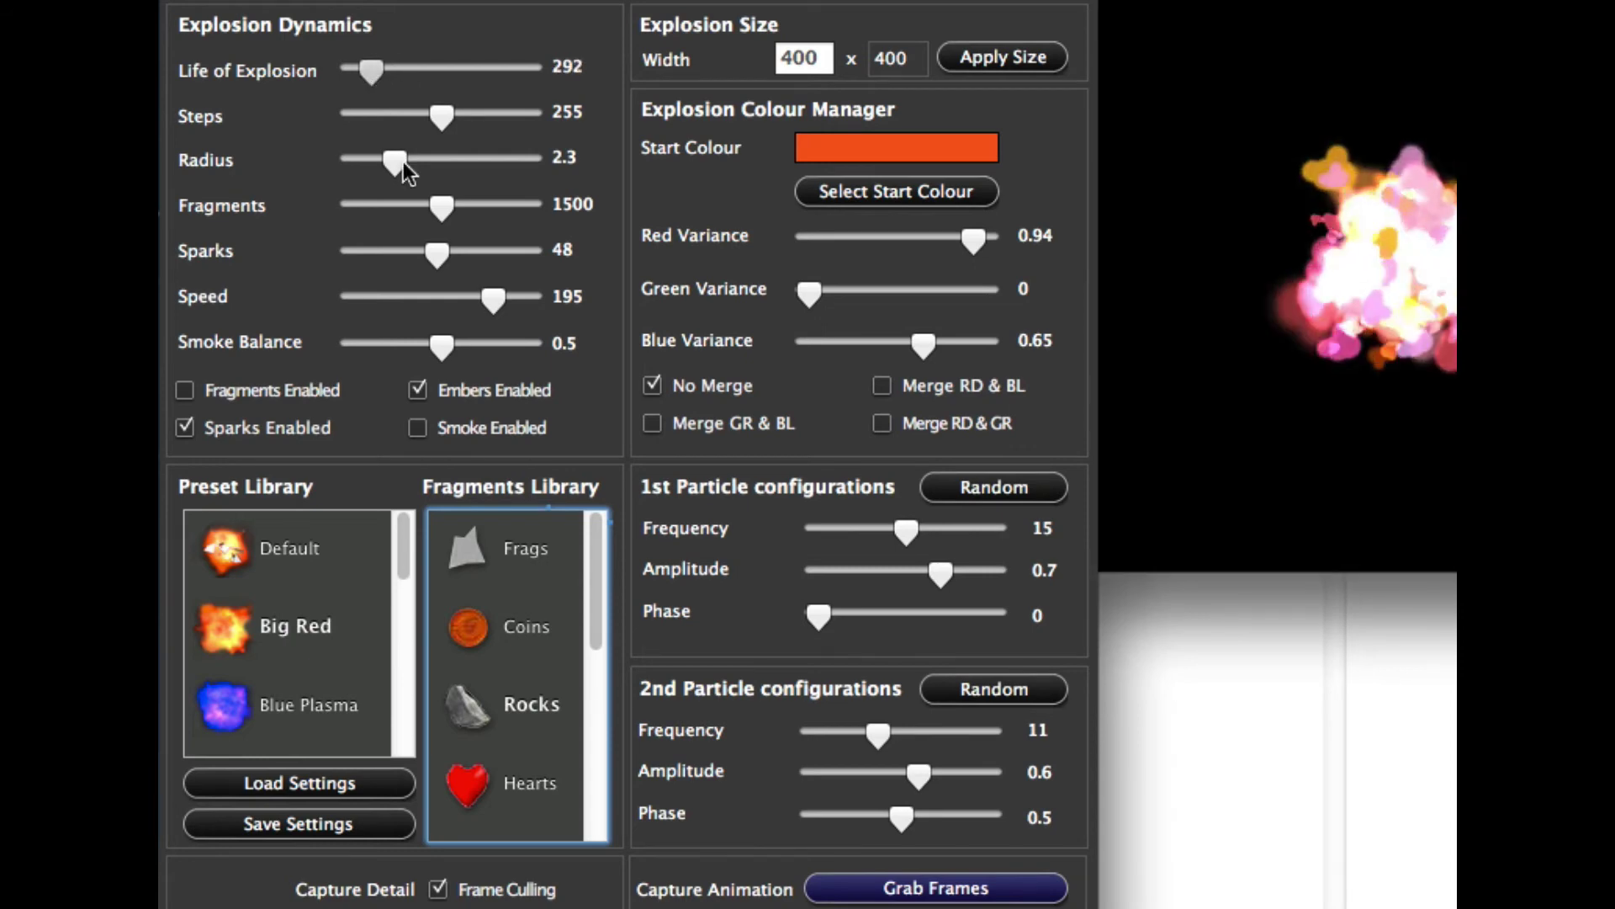
pyautogui.moveTo(397, 159); pyautogui.dragTo(387, 161)
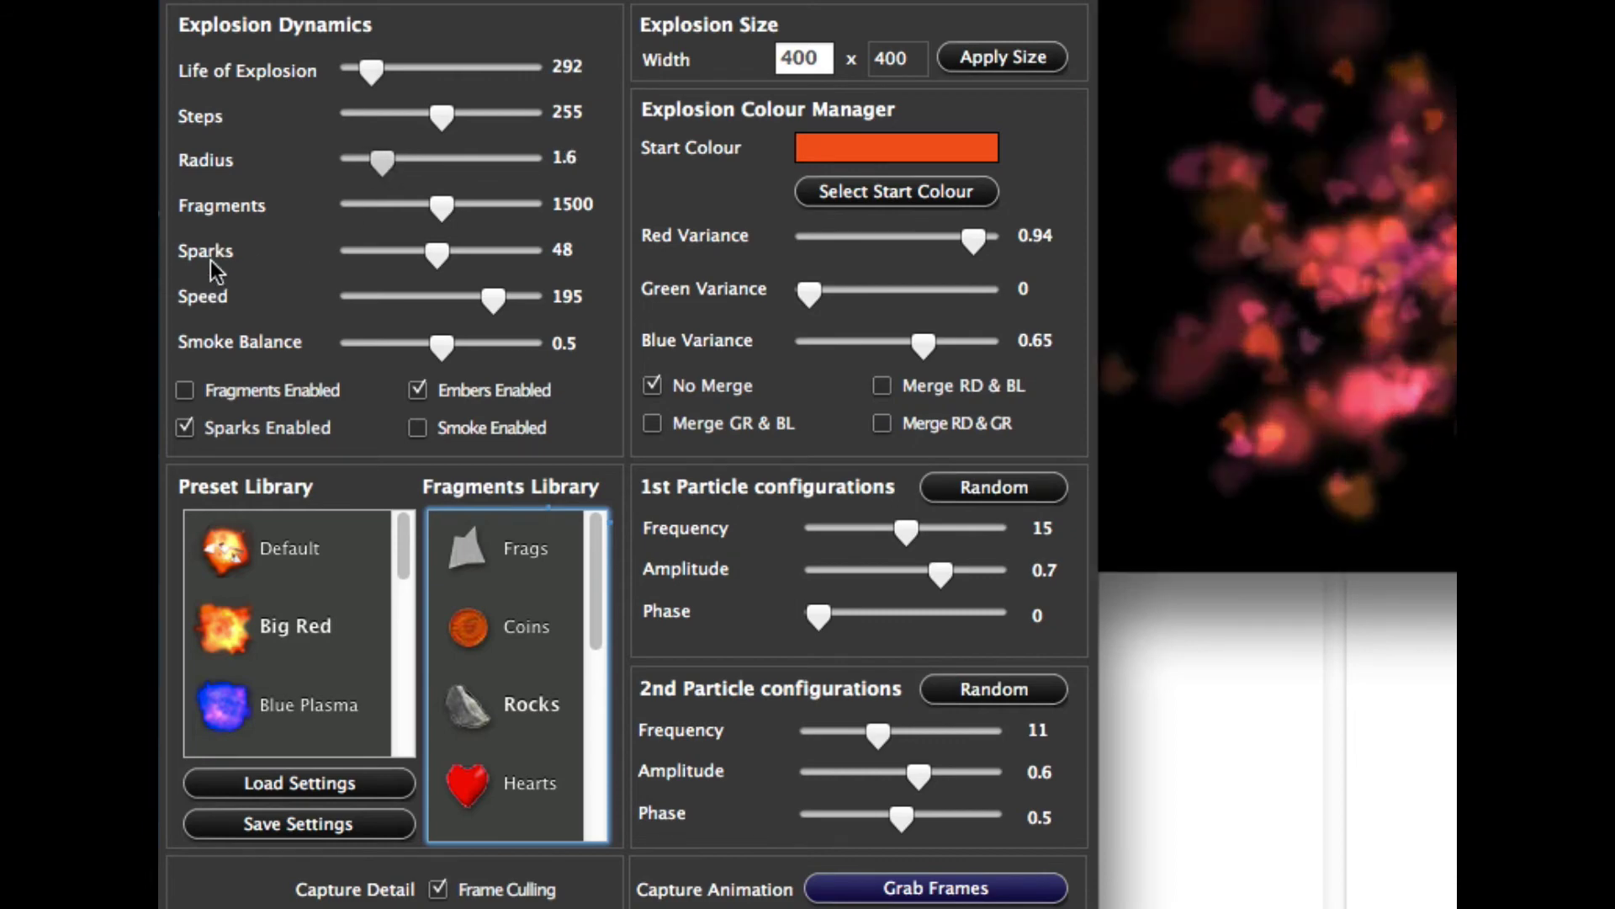
pyautogui.moveTo(493, 298); pyautogui.dragTo(420, 296)
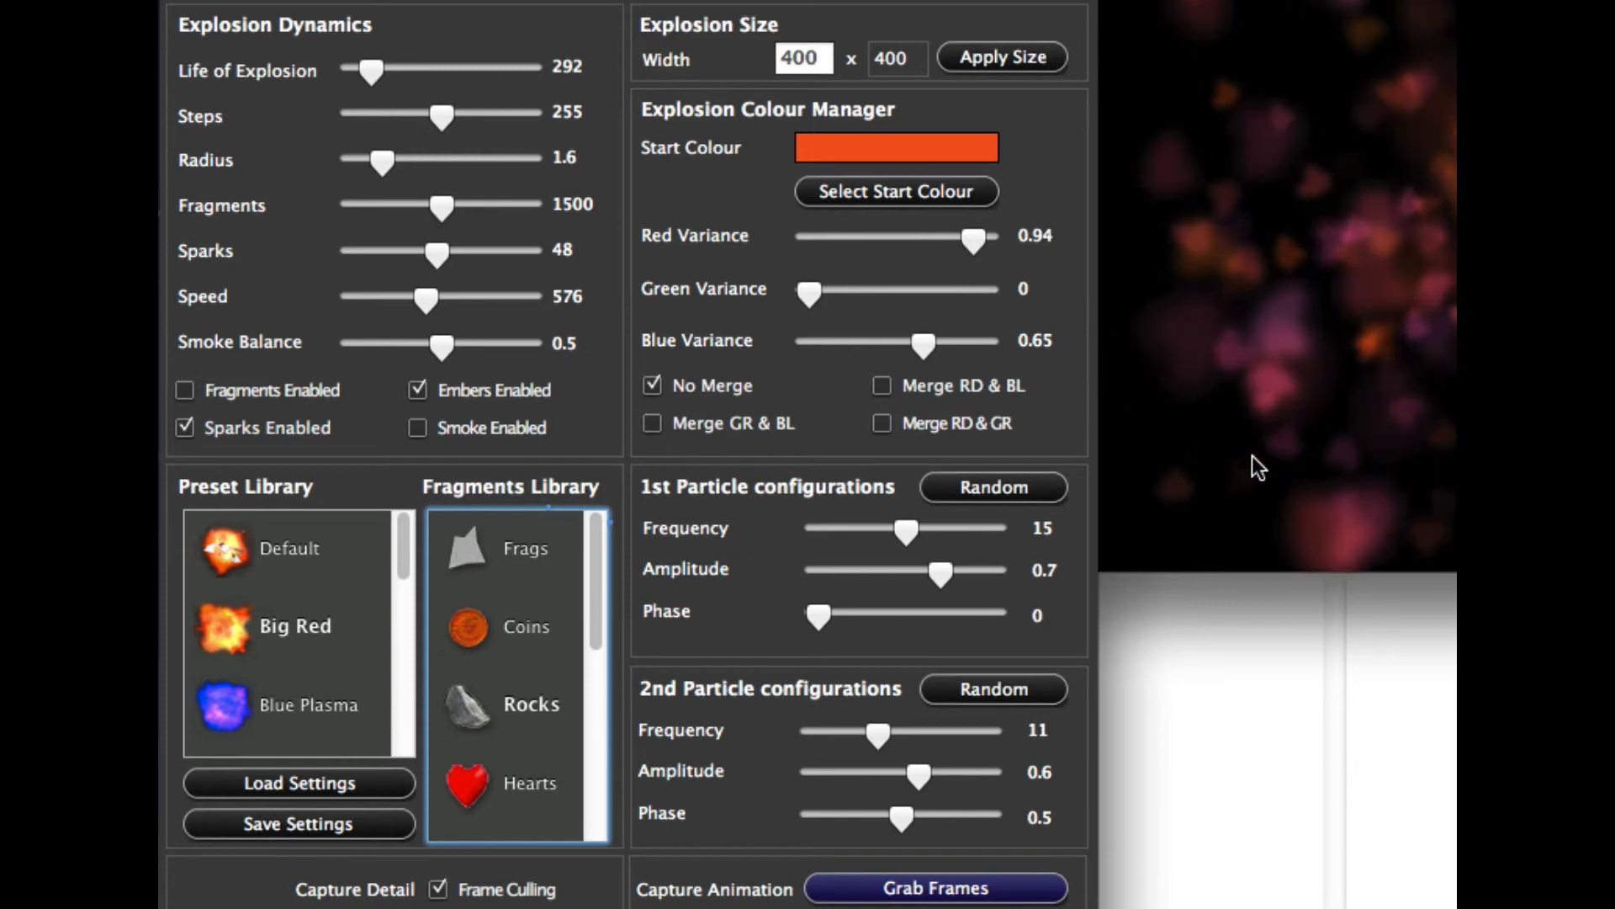
pyautogui.click(467, 624)
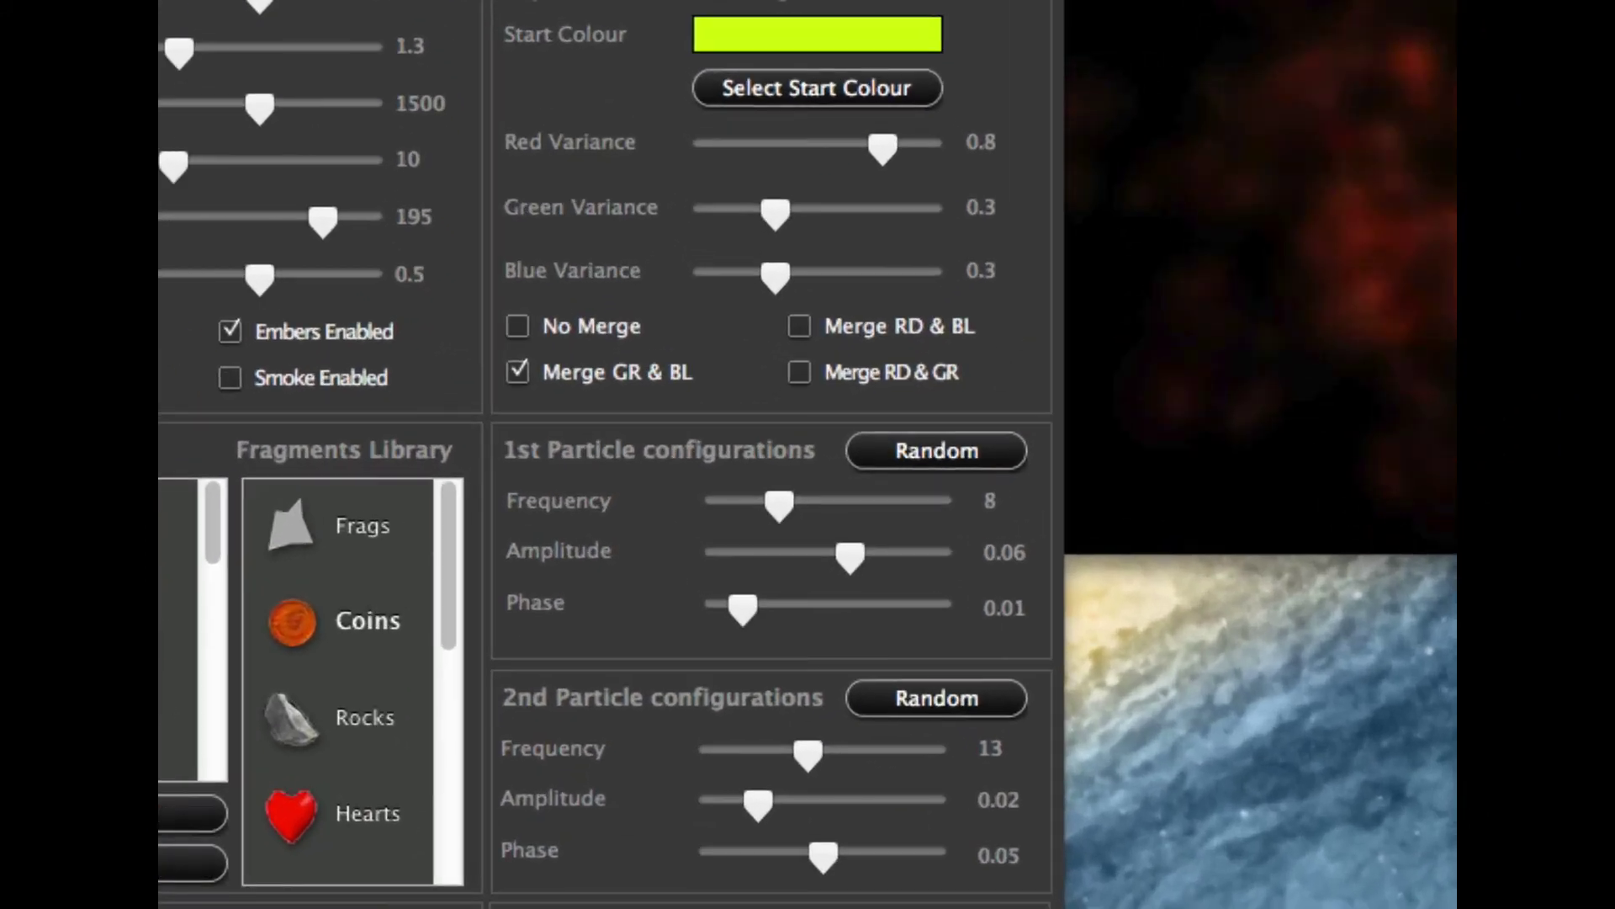
# Step: Cut the fragment count to 664 and raise 1st-particle frequency to 19 plus 2nd-particle frequency
pyautogui.click(355, 540)
pyautogui.click(295, 525)
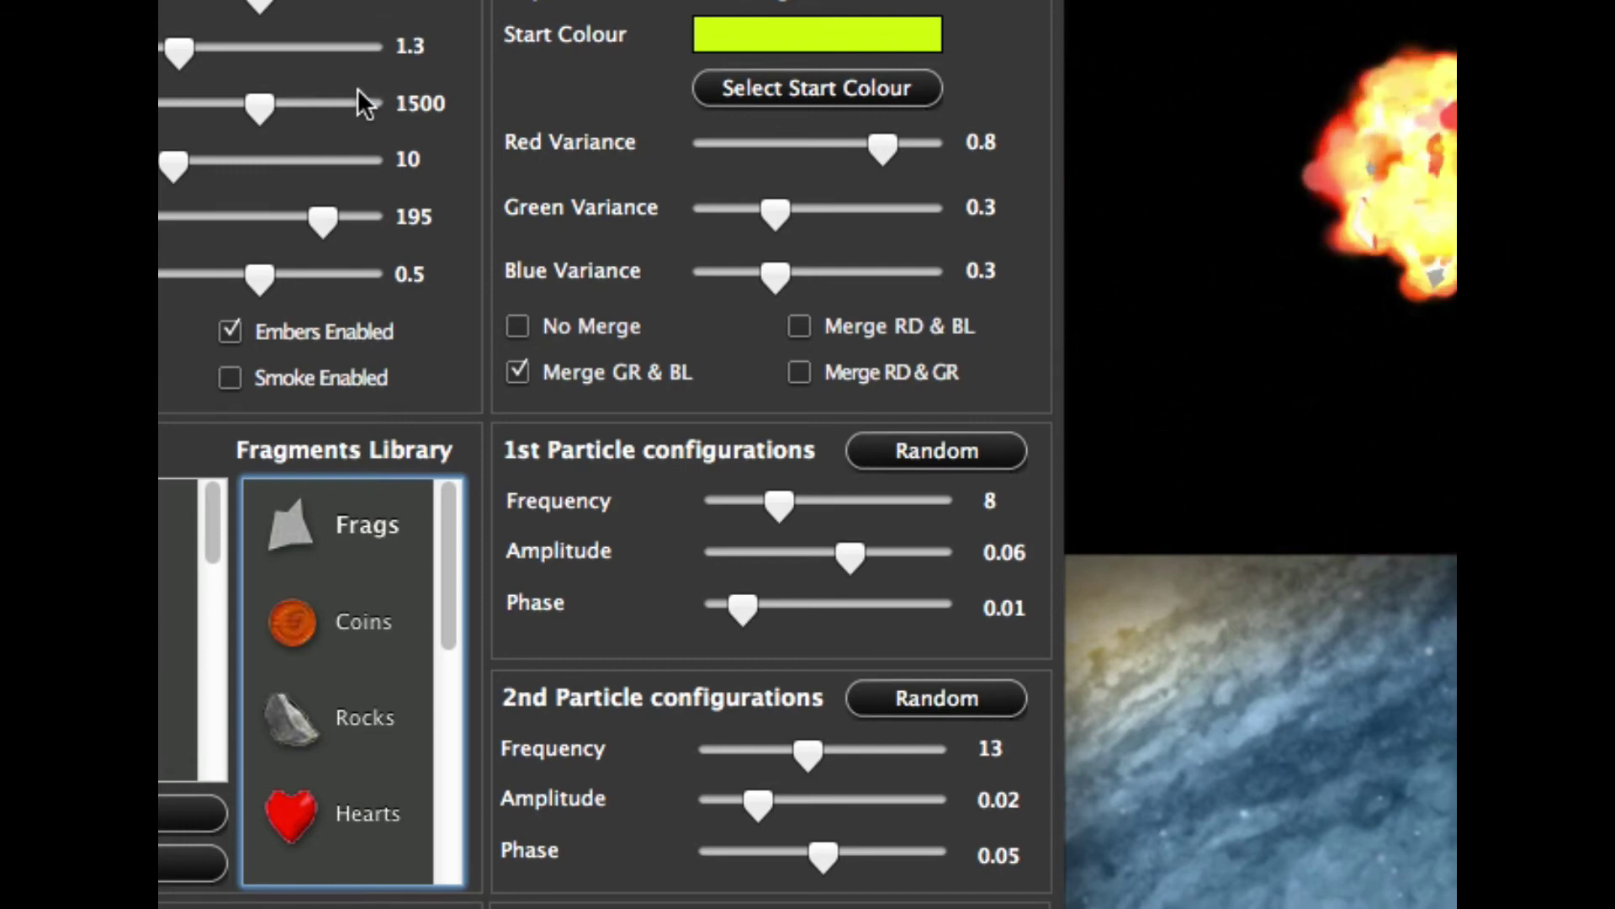
pyautogui.click(200, 105)
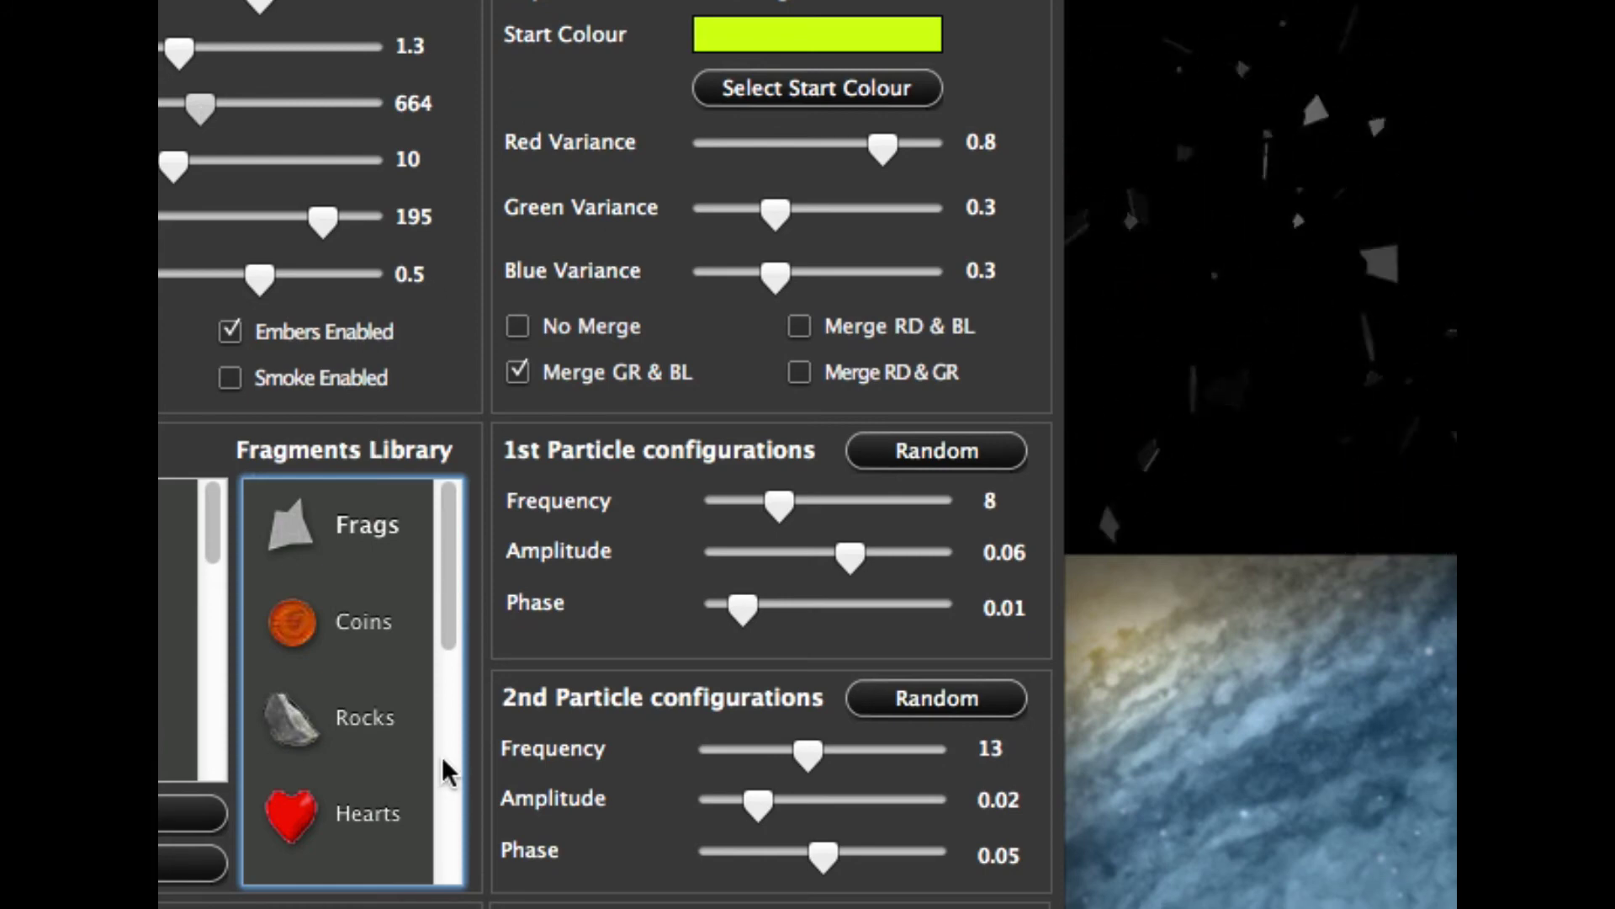
pyautogui.click(345, 620)
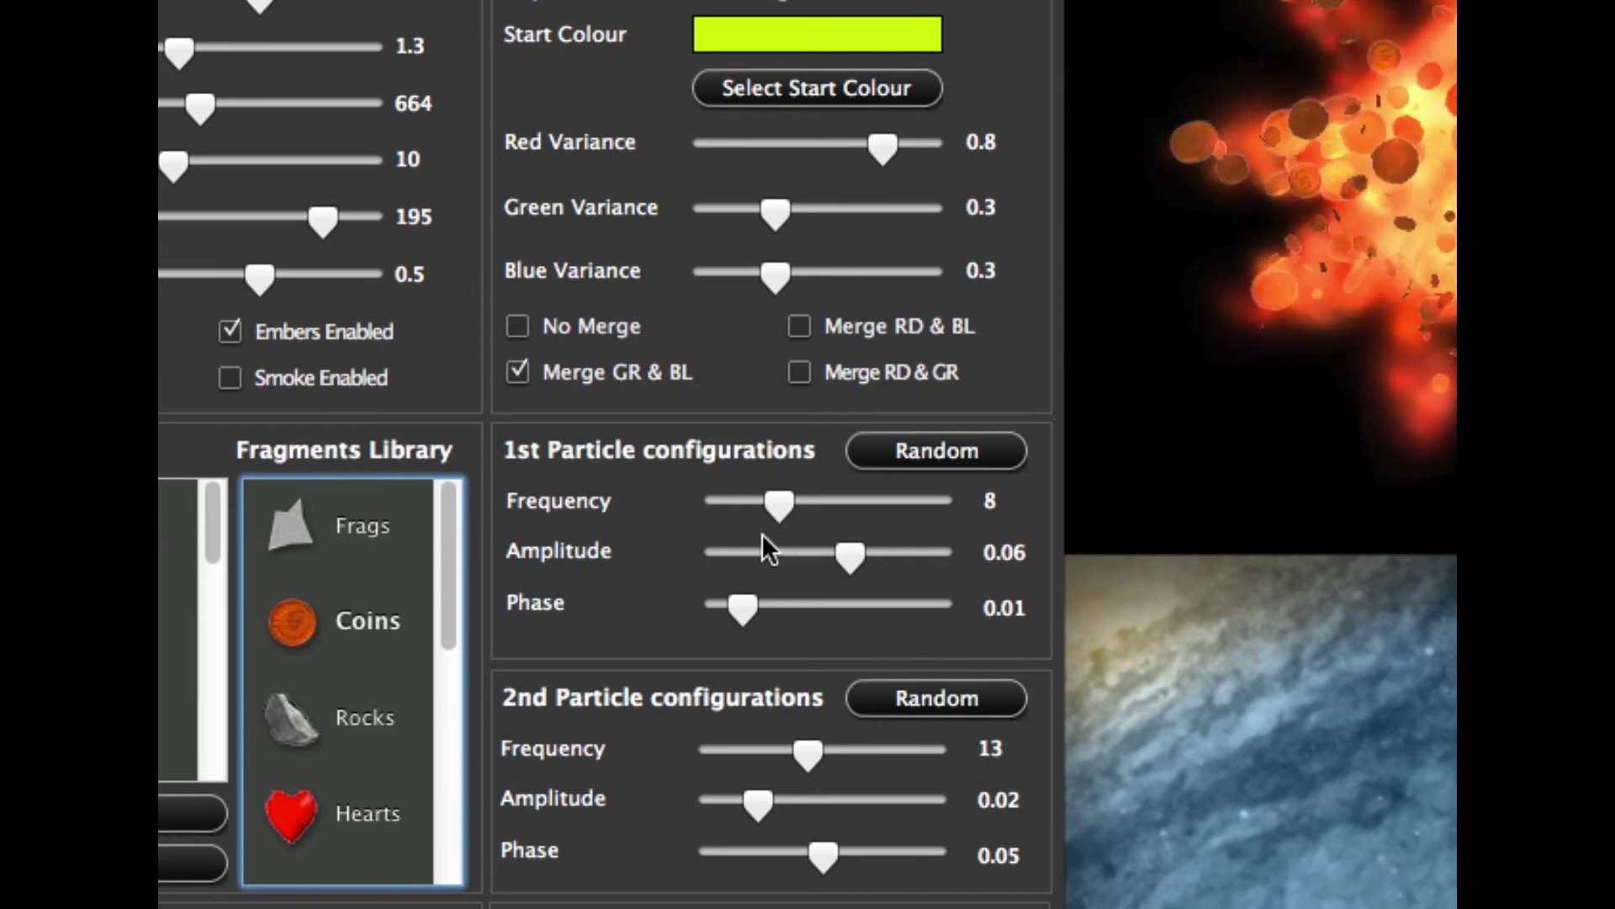
pyautogui.moveTo(799, 502); pyautogui.dragTo(858, 501)
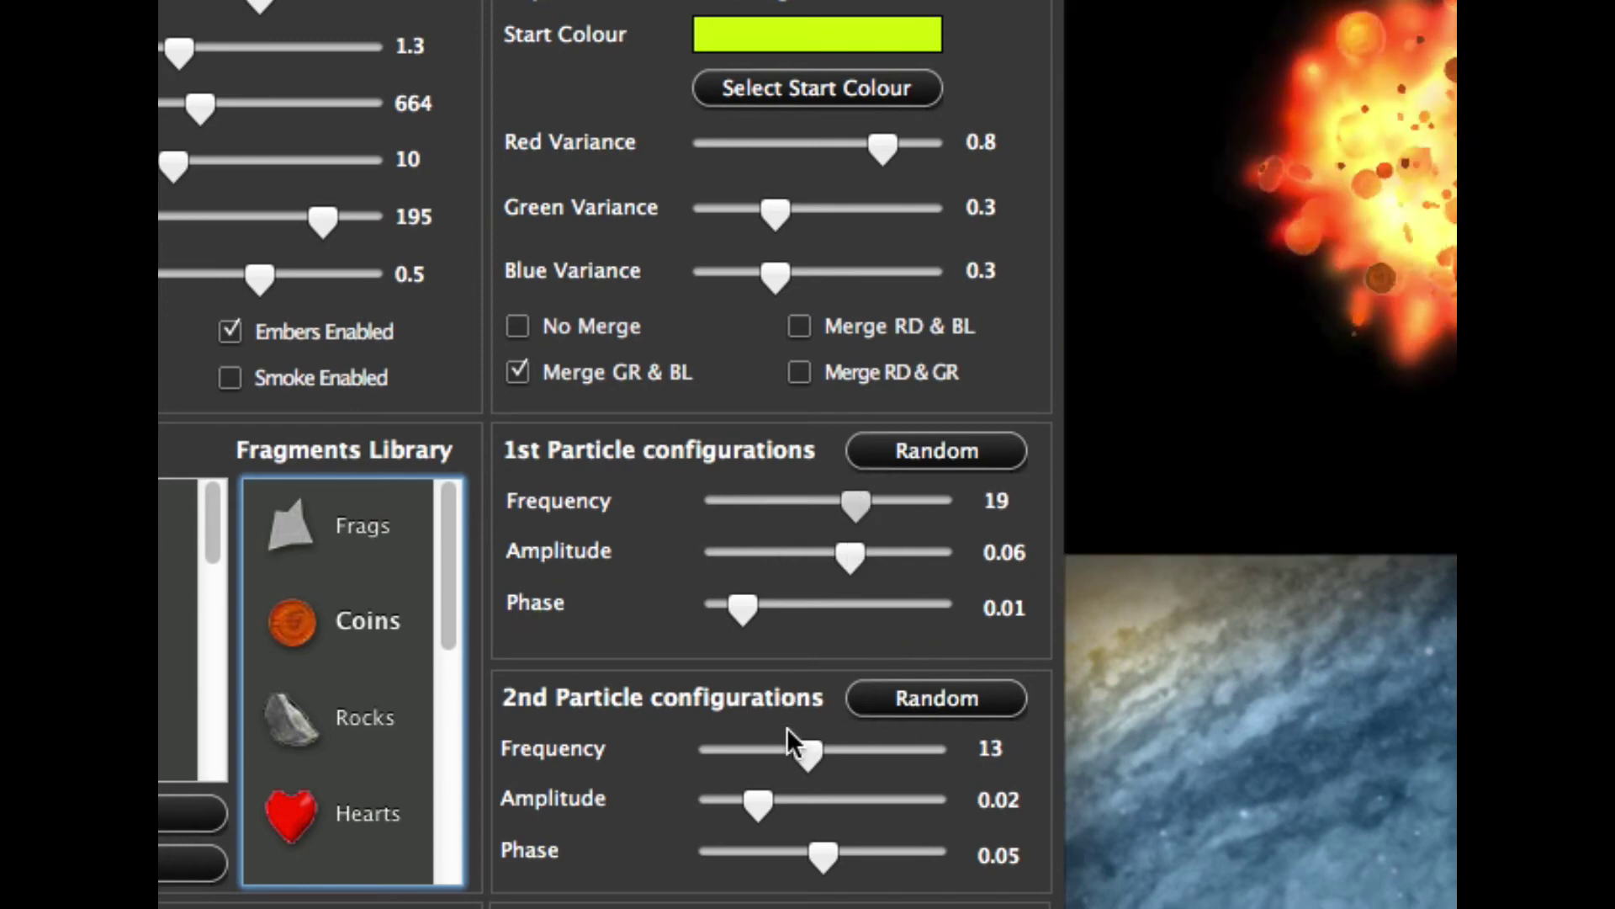
pyautogui.moveTo(809, 750); pyautogui.dragTo(797, 794)
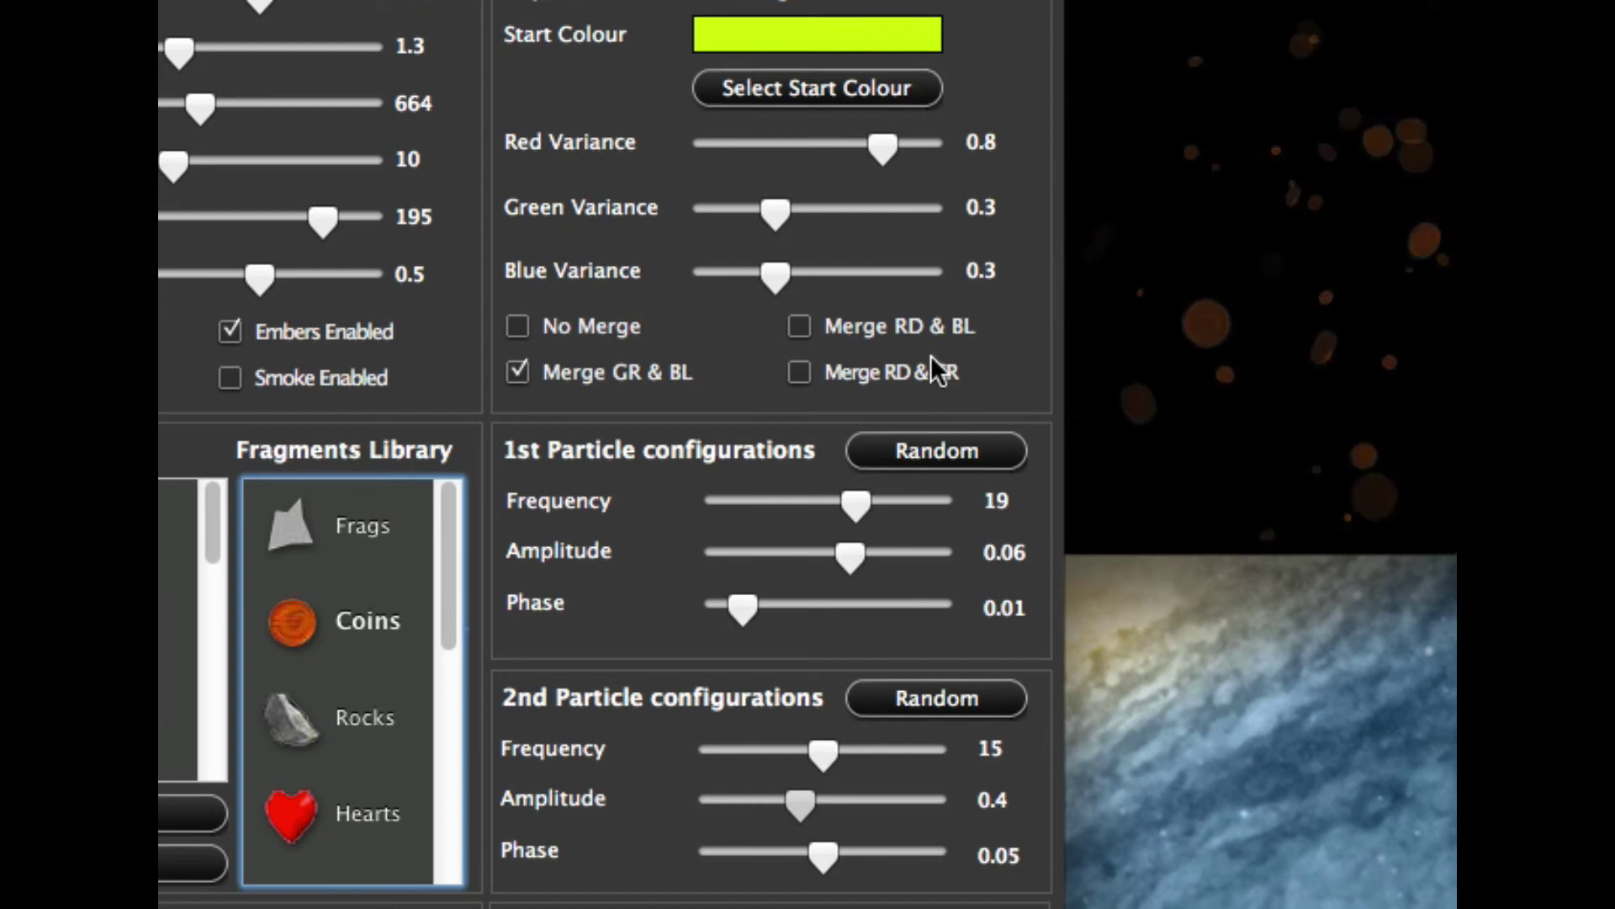
# Step: Try Rocks and Hearts fragments, then settle on Glow
pyautogui.click(372, 713)
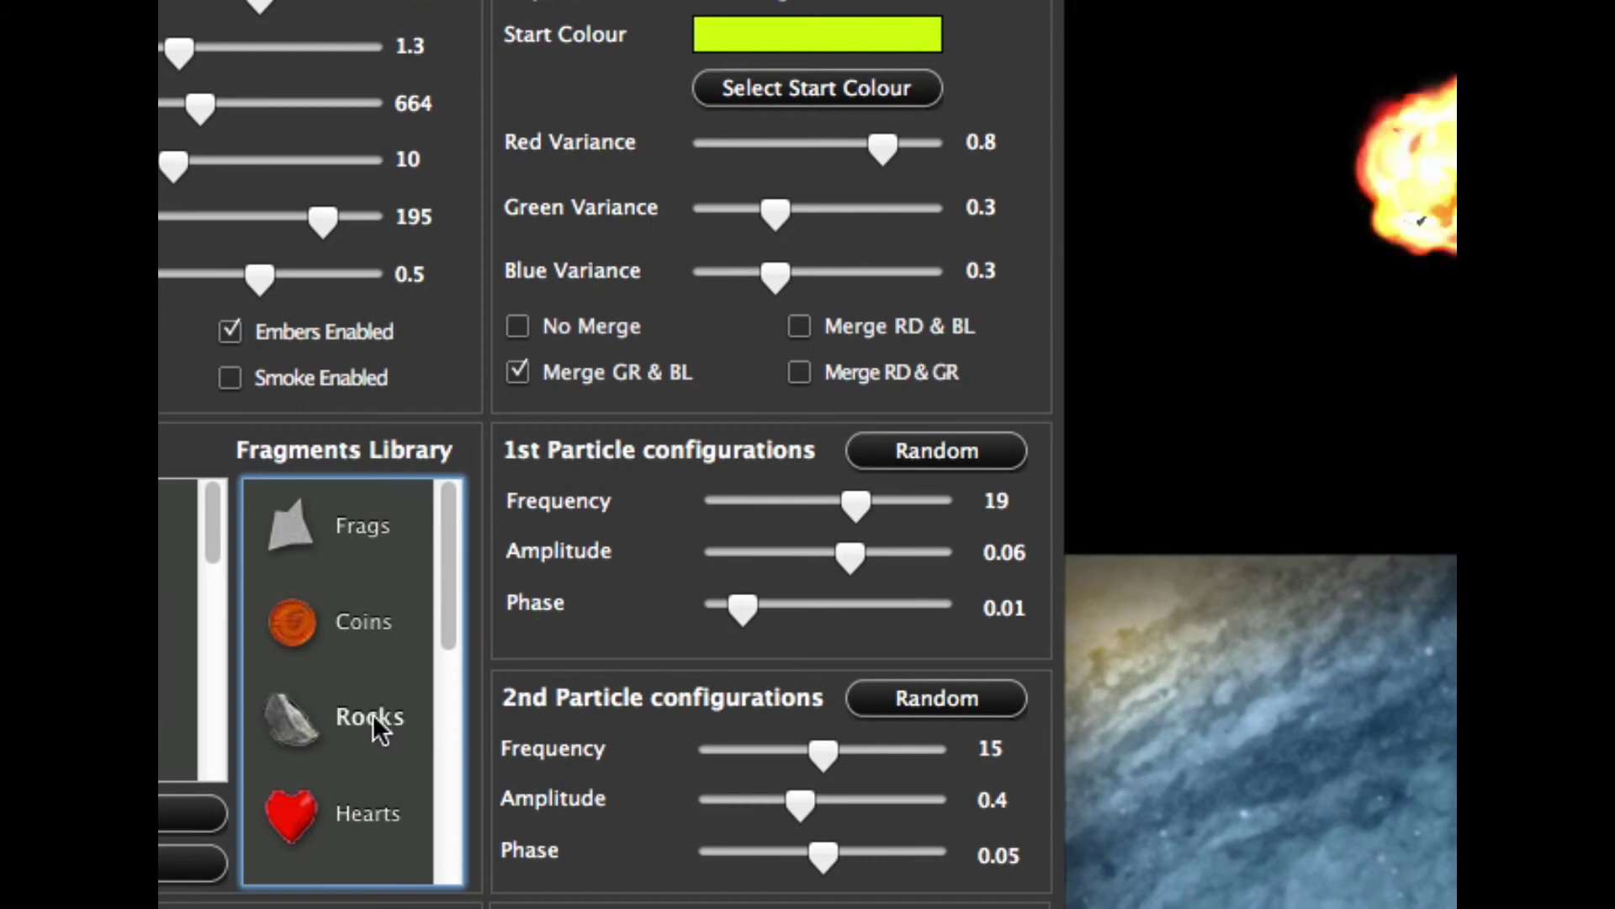
pyautogui.click(357, 809)
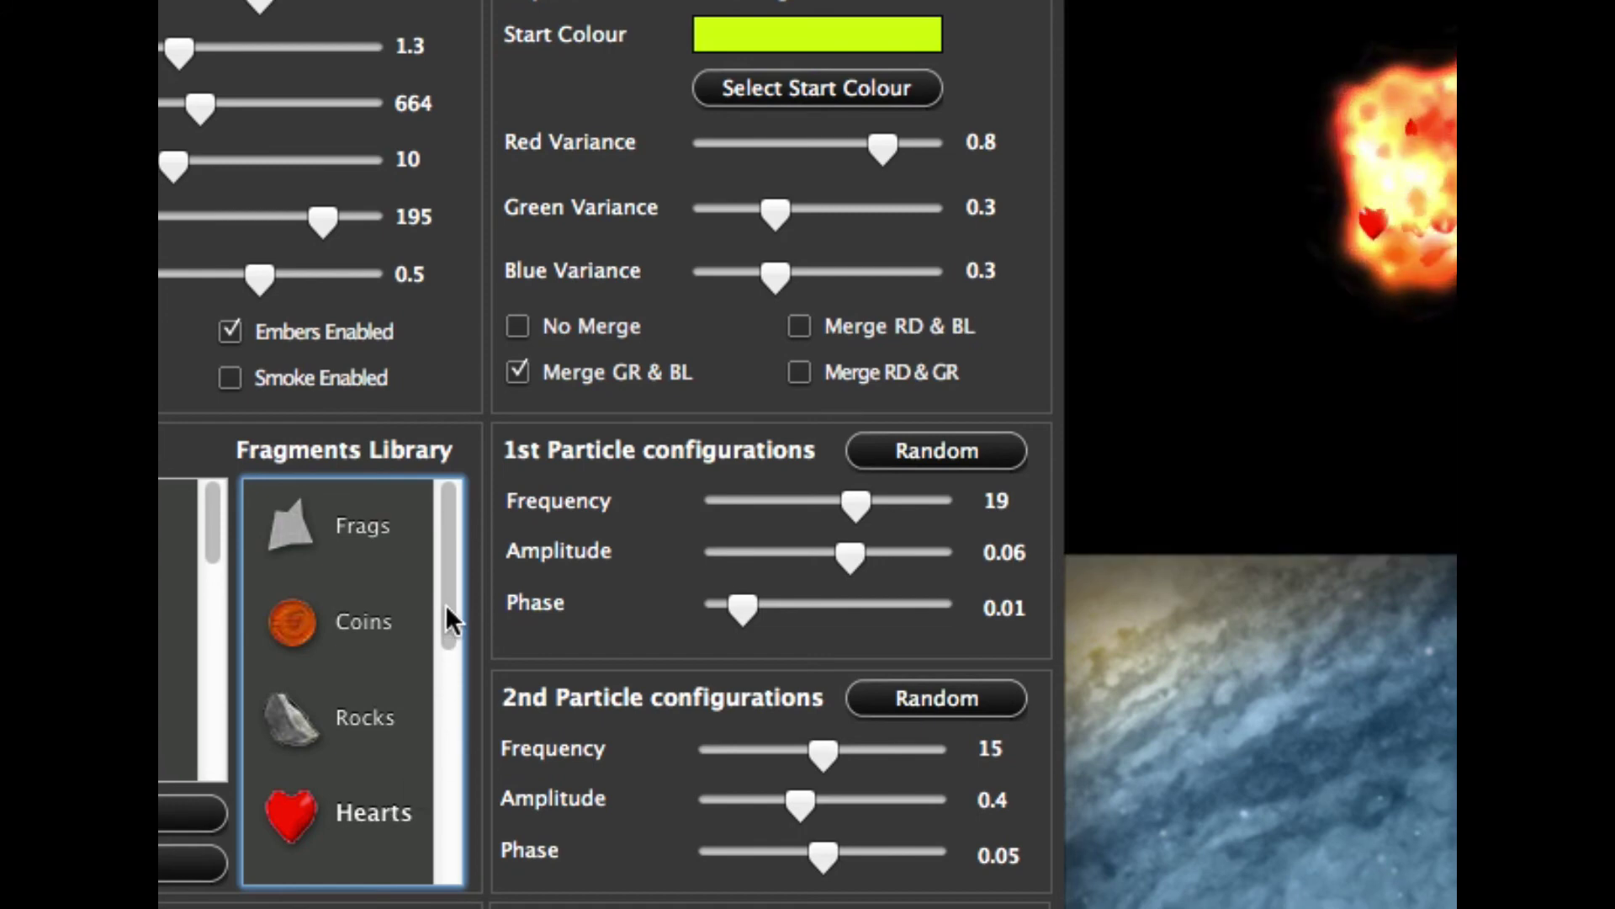
pyautogui.moveTo(446, 604); pyautogui.dragTo(446, 734)
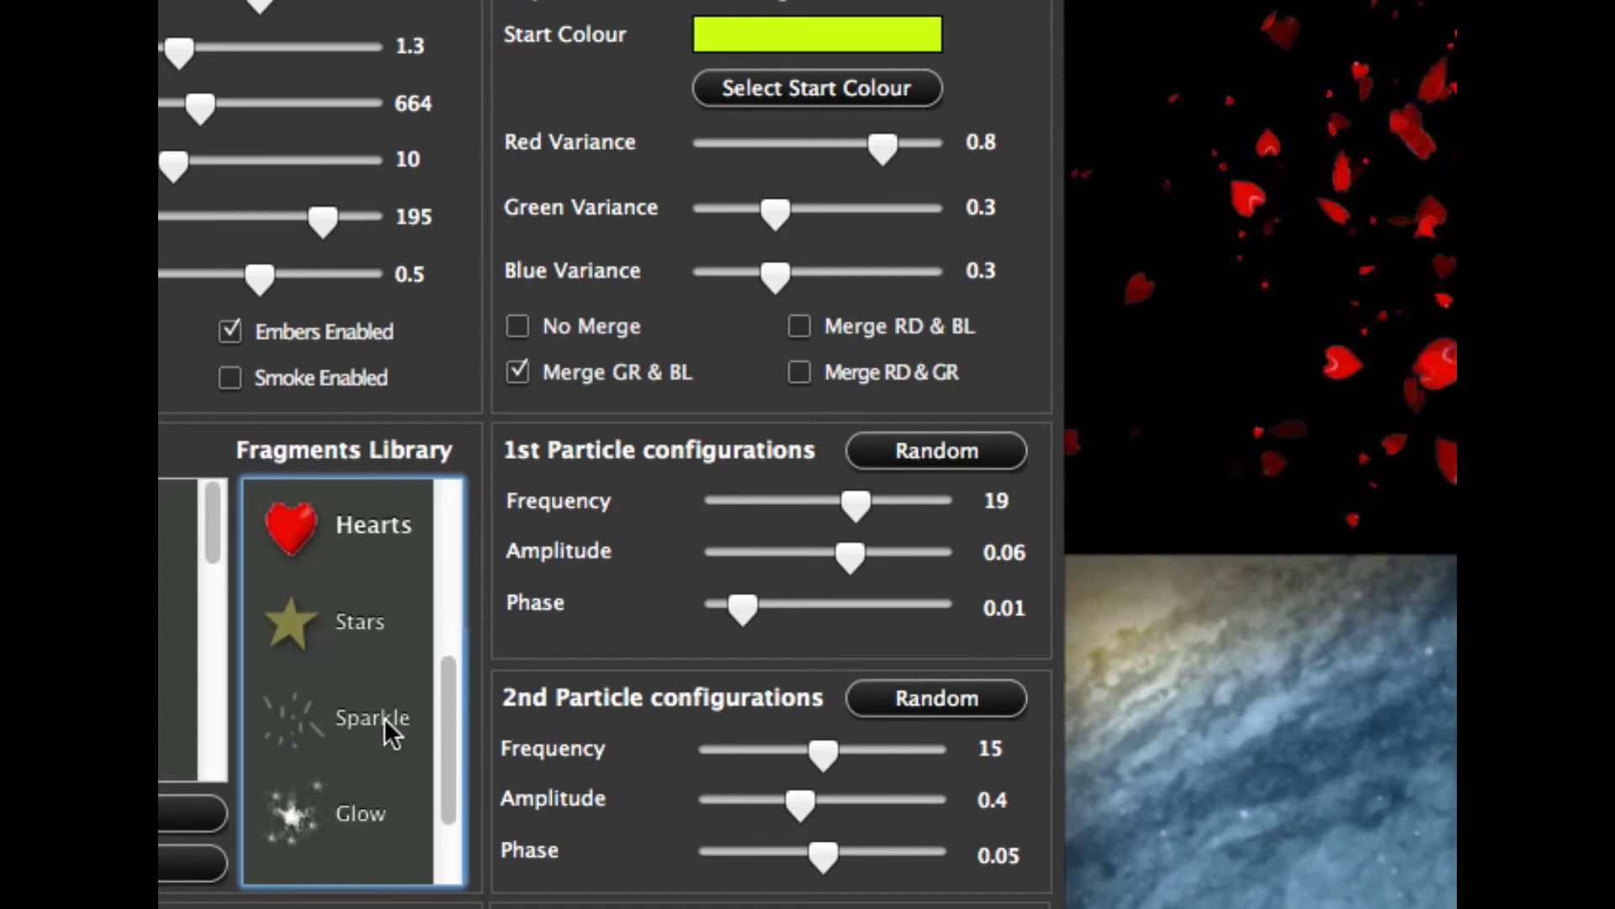
pyautogui.click(387, 796)
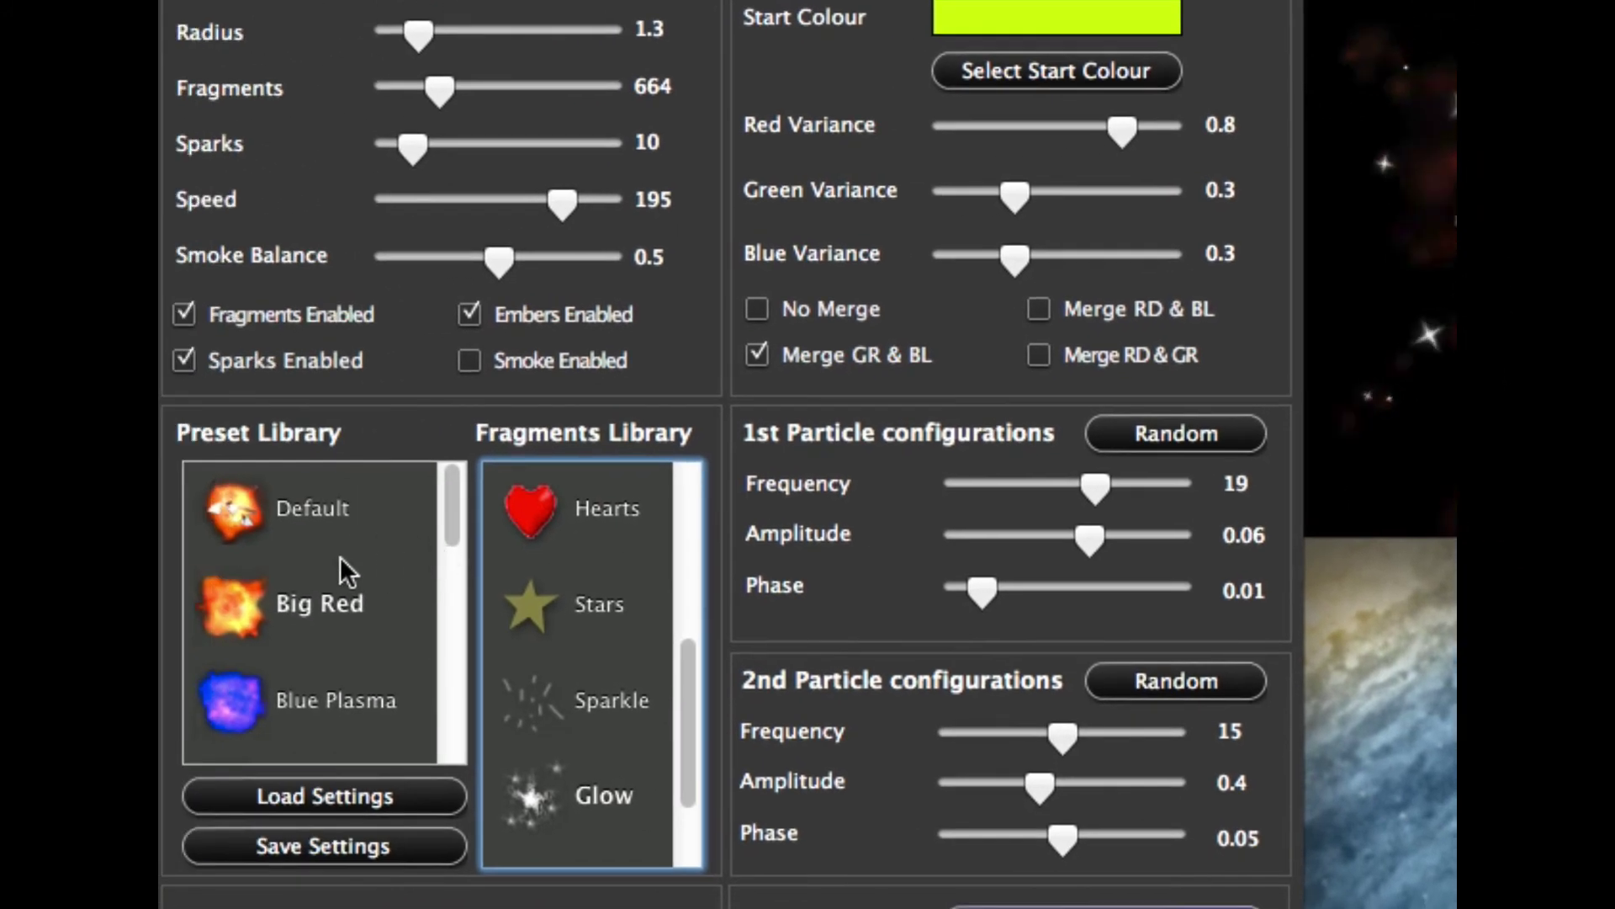
# Step: Scroll the Preset Library and open Save Settings, which proposes the file name Explosion.expl
pyautogui.moveTo(461, 509); pyautogui.dragTo(450, 562)
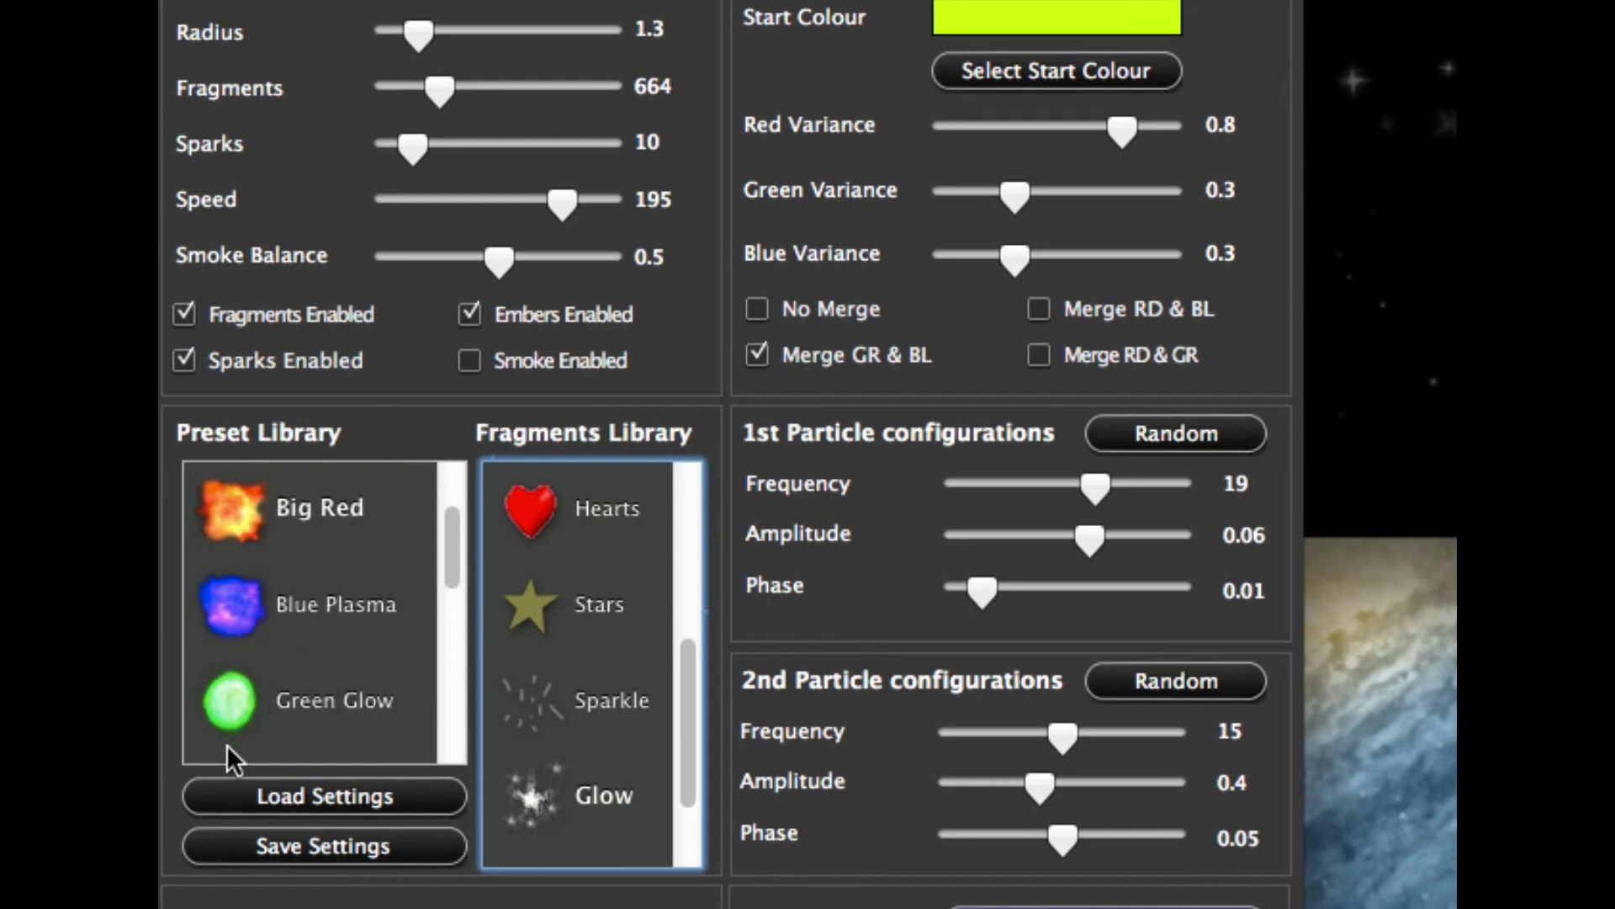
pyautogui.click(295, 850)
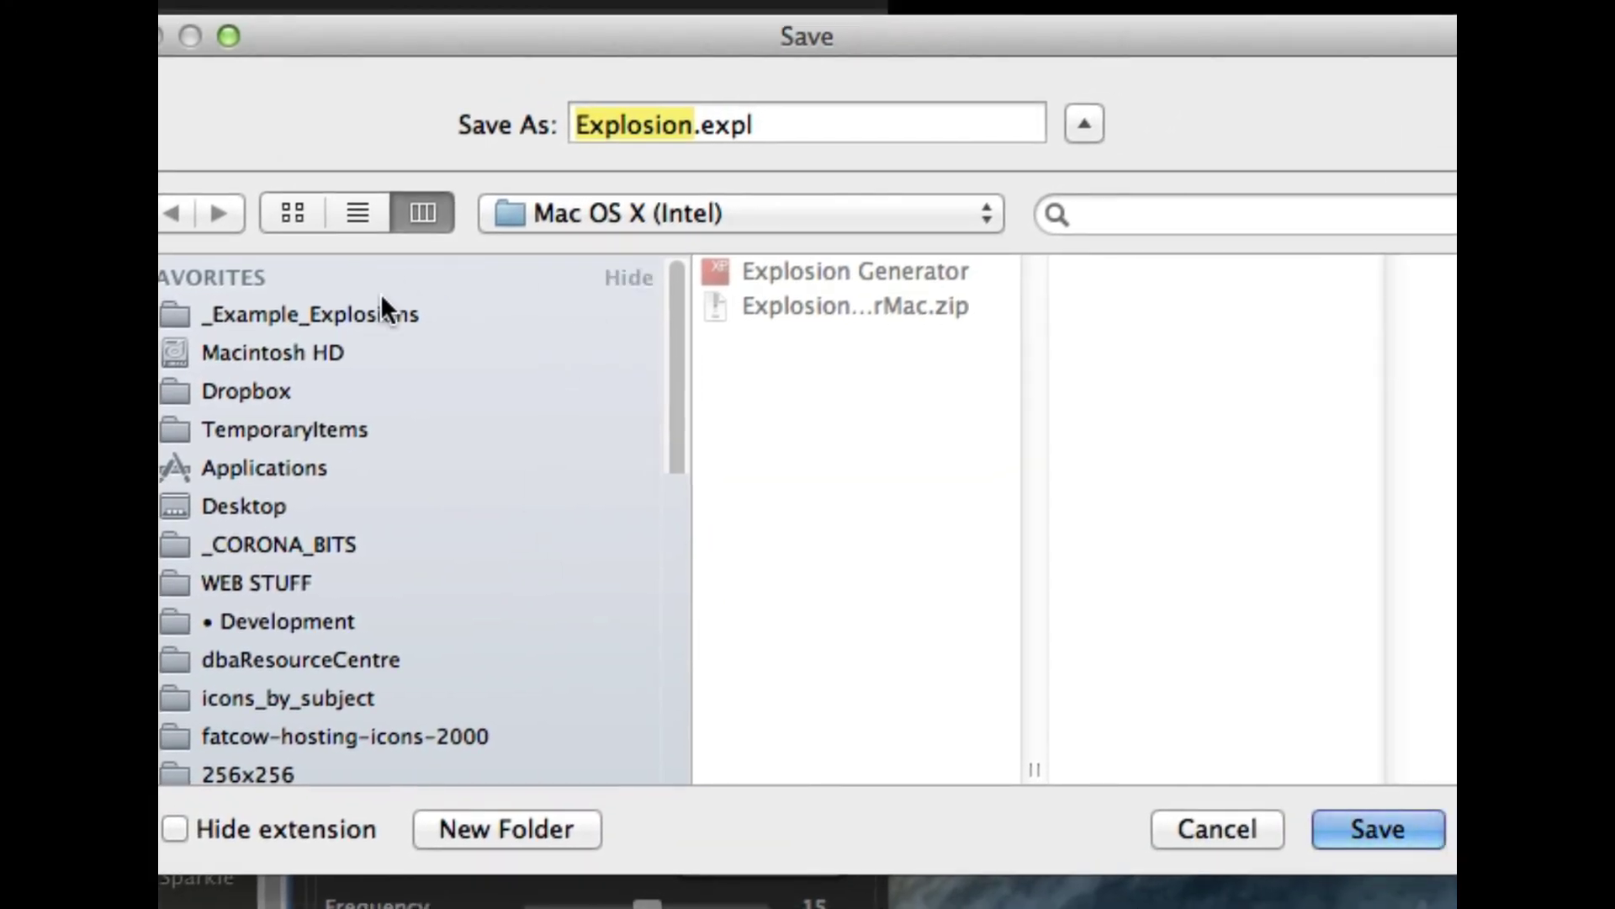
# Step: Save into the _Example_Explosions folder under the file name MyExplosion_1.expl
pyautogui.click(318, 317)
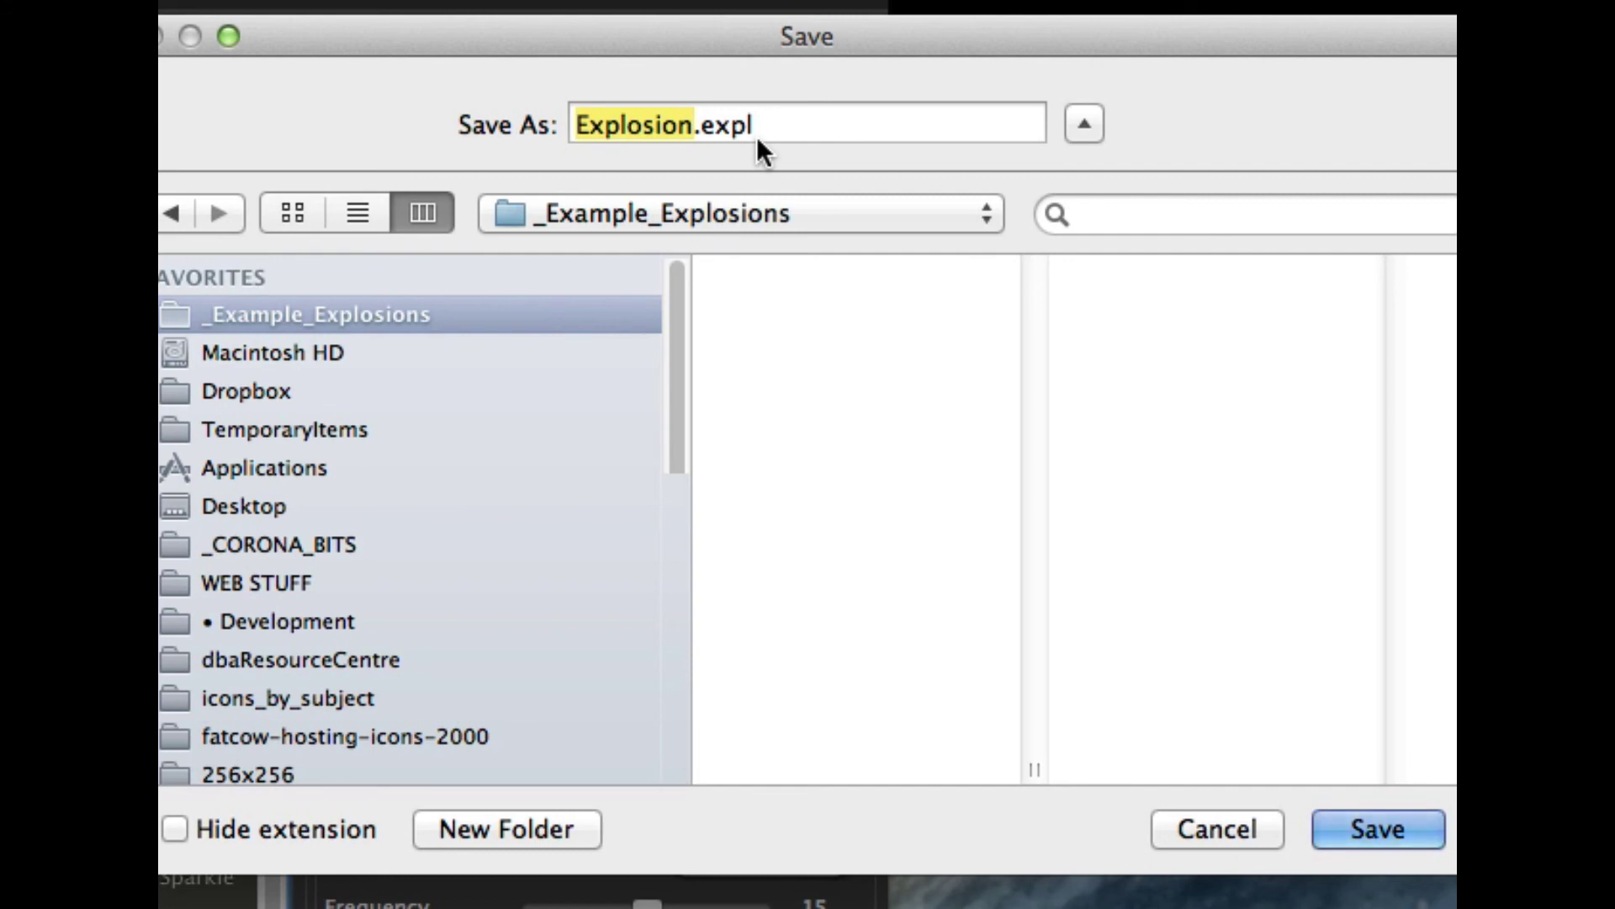
pyautogui.write('MyExpl')
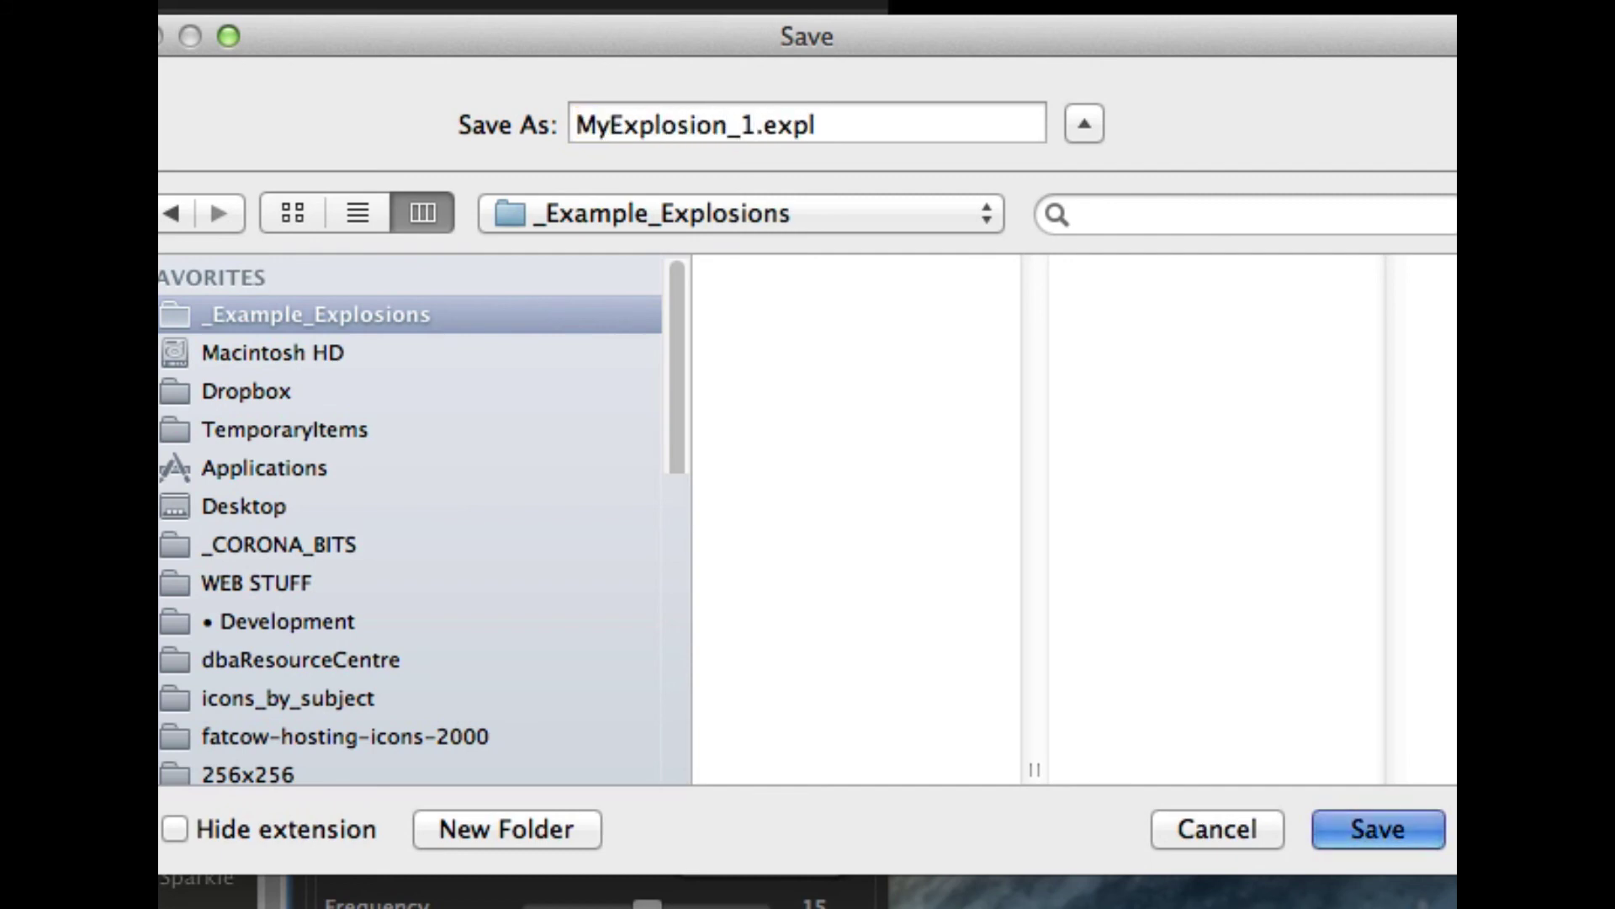
pyautogui.press('Return')
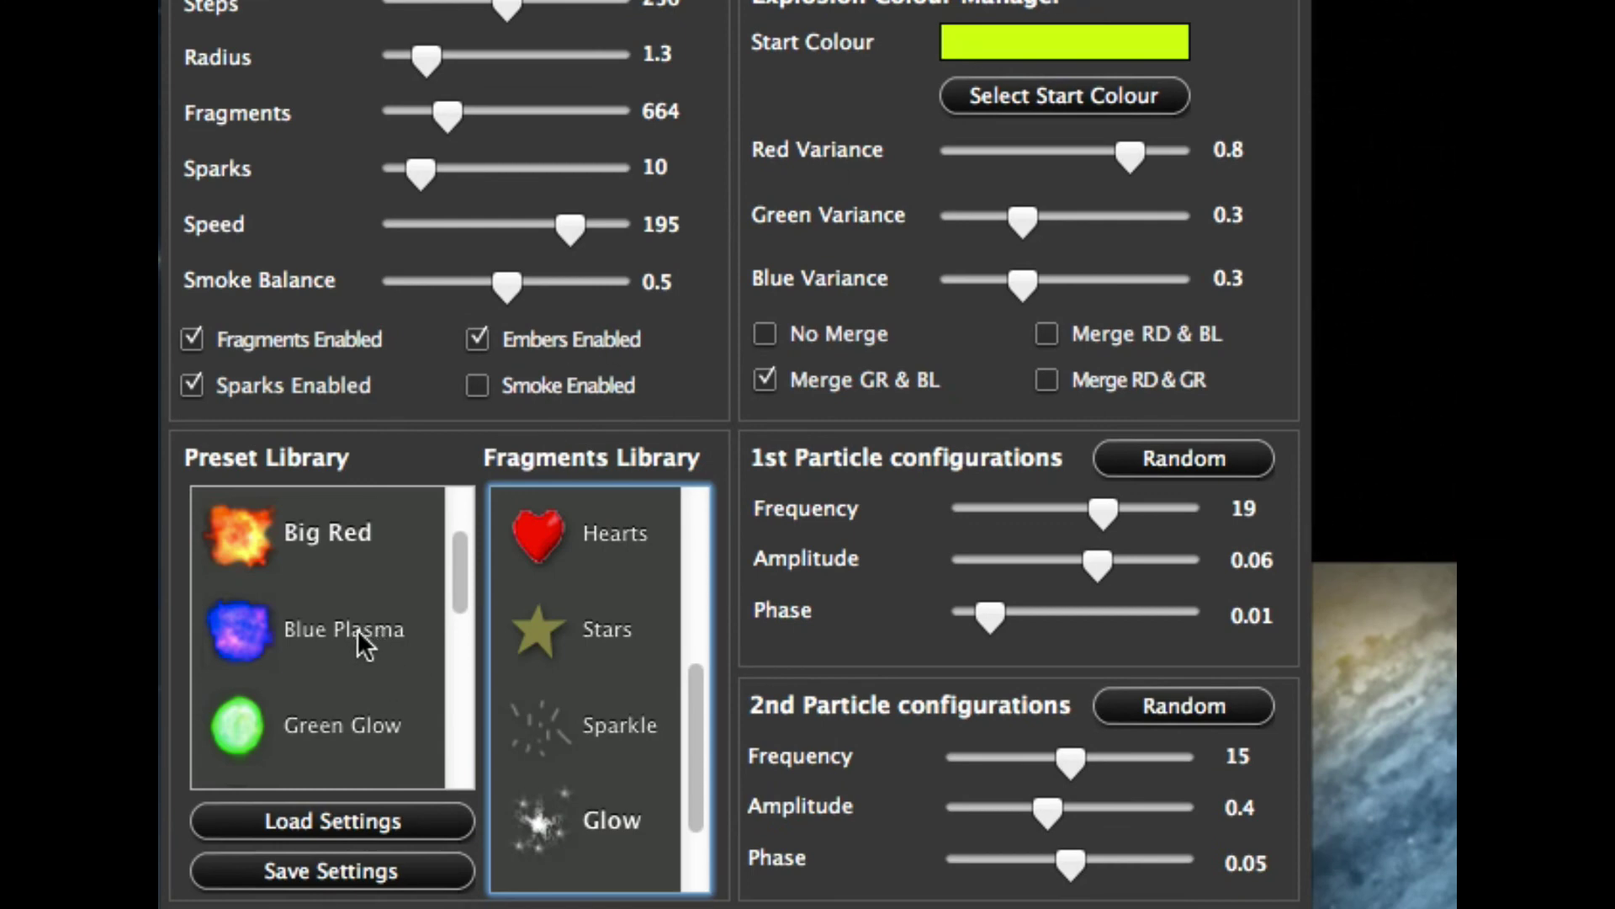
# Step: Select the Blue Plasma preset, then load MyExplosion_1.expl from _Example_Explosions via Load Settings
pyautogui.click(367, 627)
pyautogui.click(354, 628)
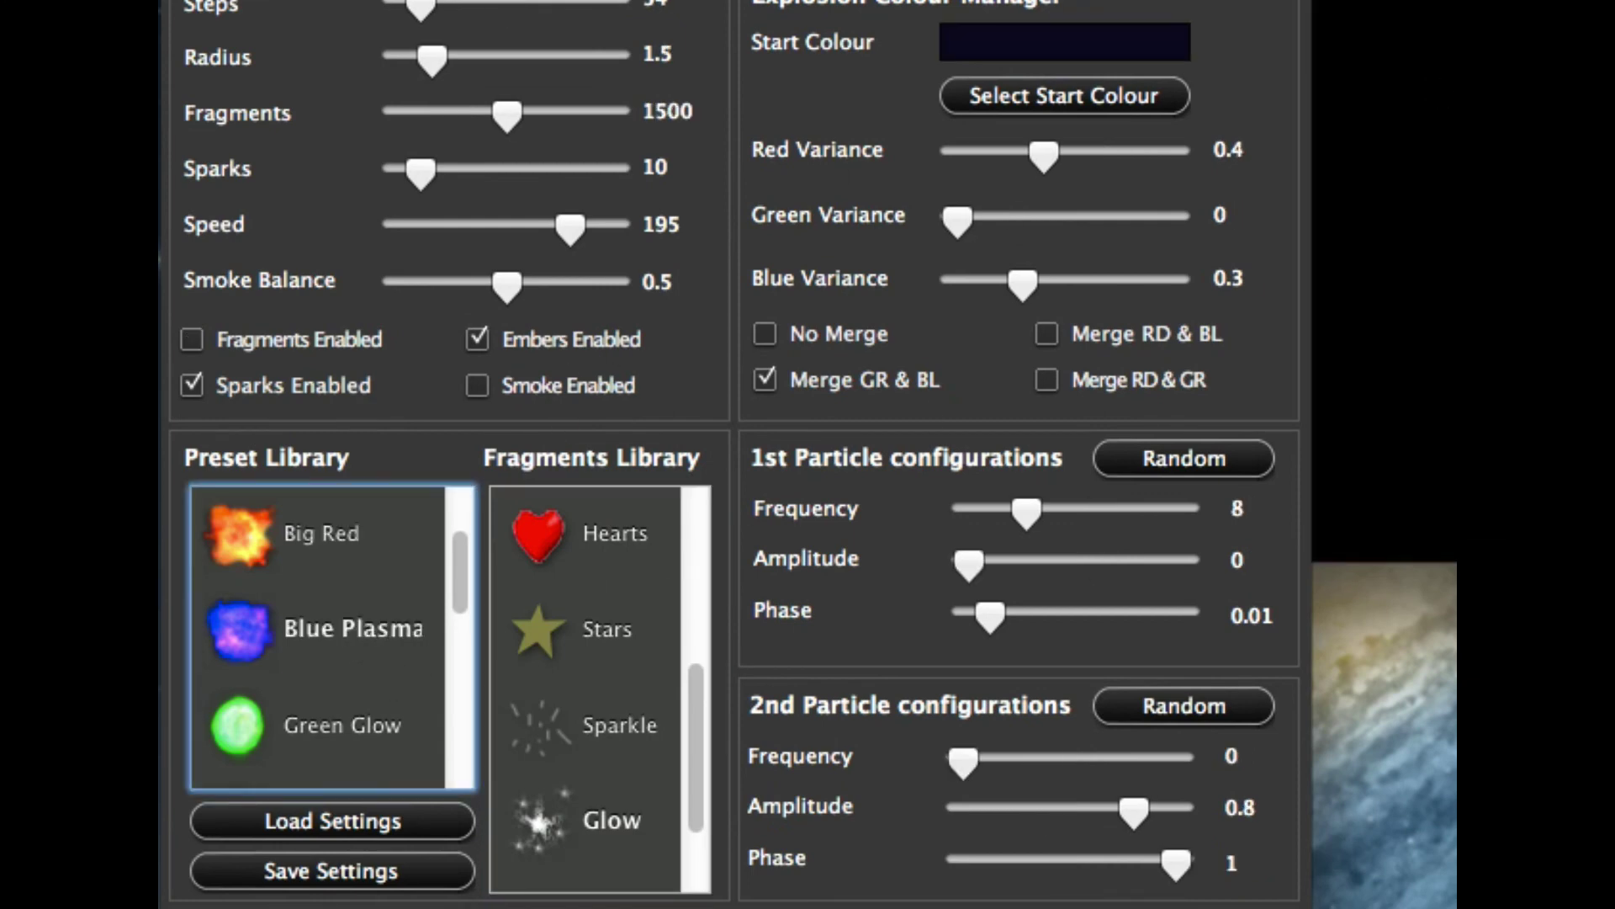
pyautogui.click(290, 821)
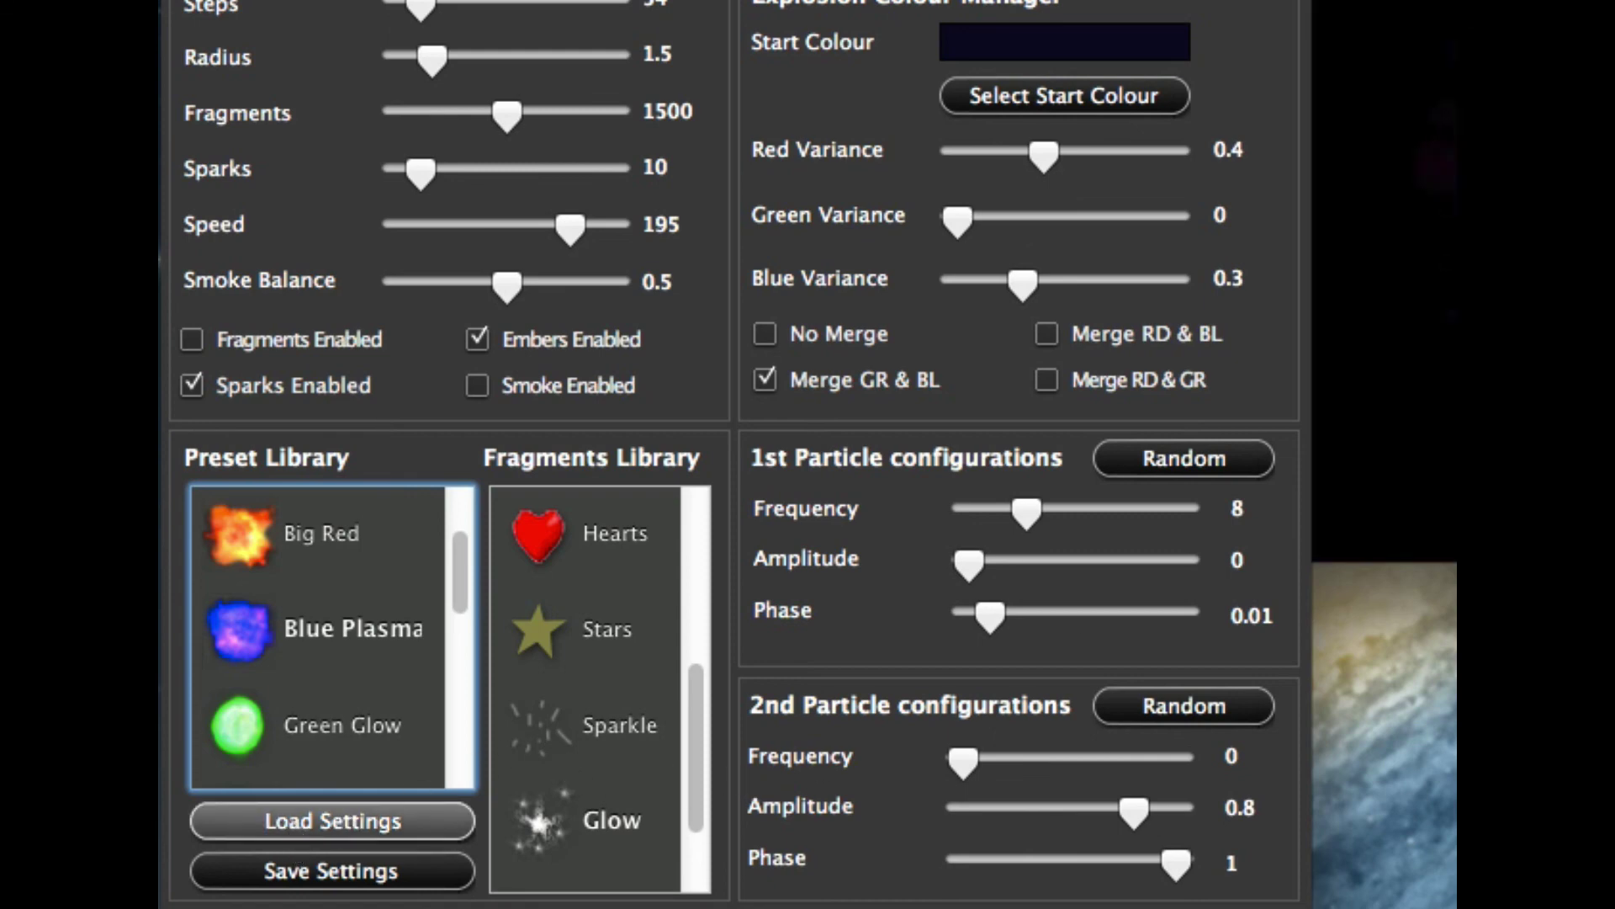
pyautogui.click(339, 829)
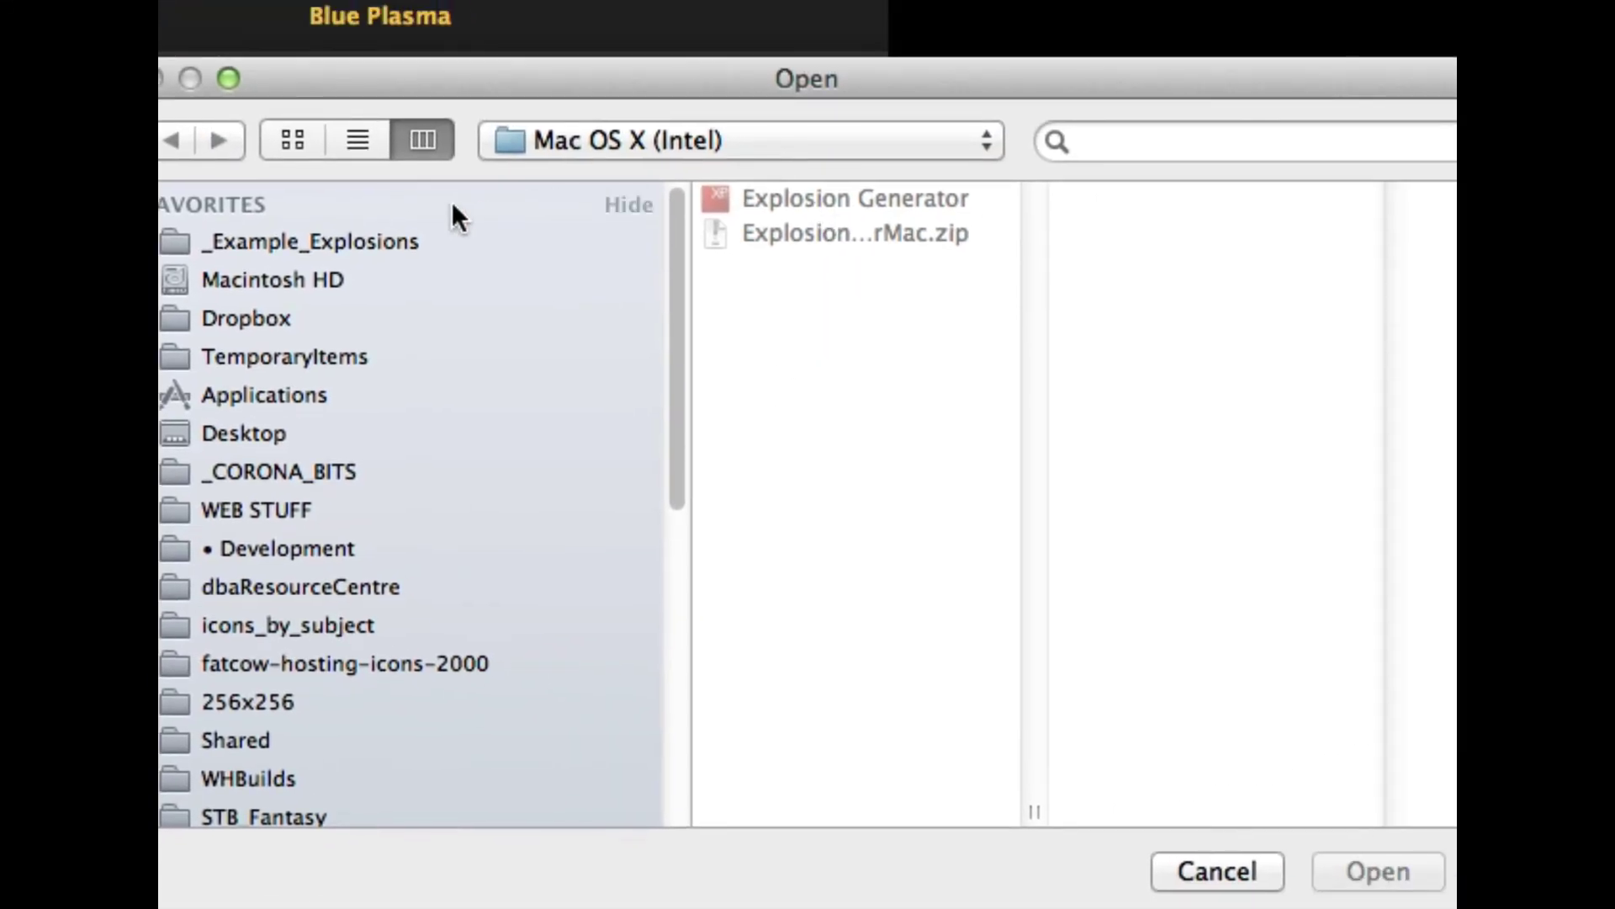
pyautogui.click(732, 162)
pyautogui.doubleClick(887, 200)
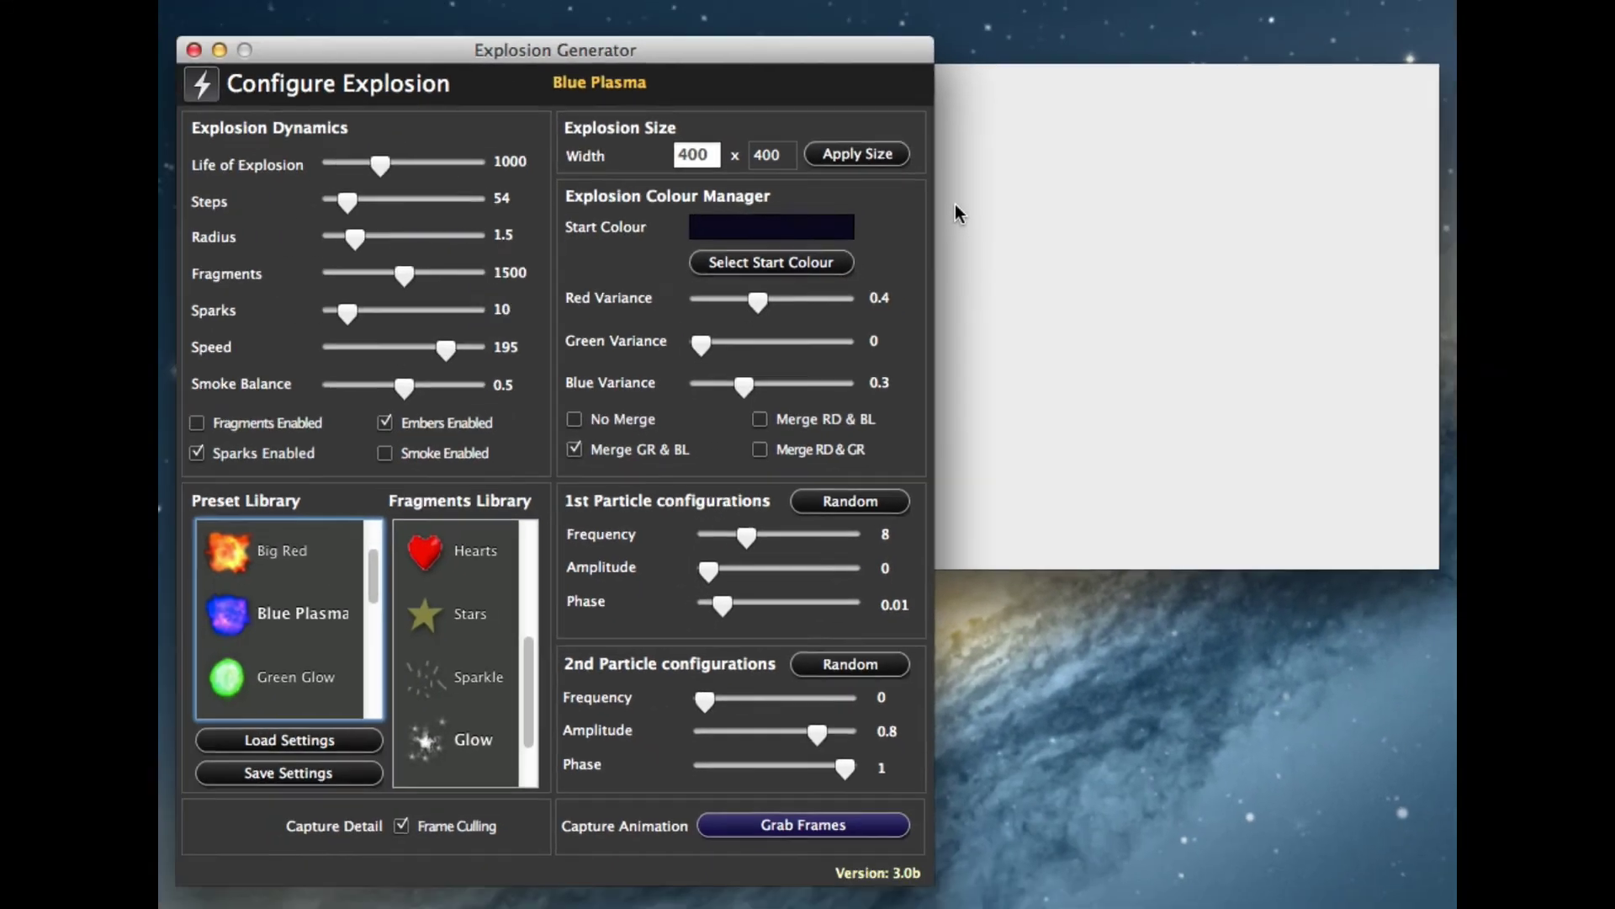